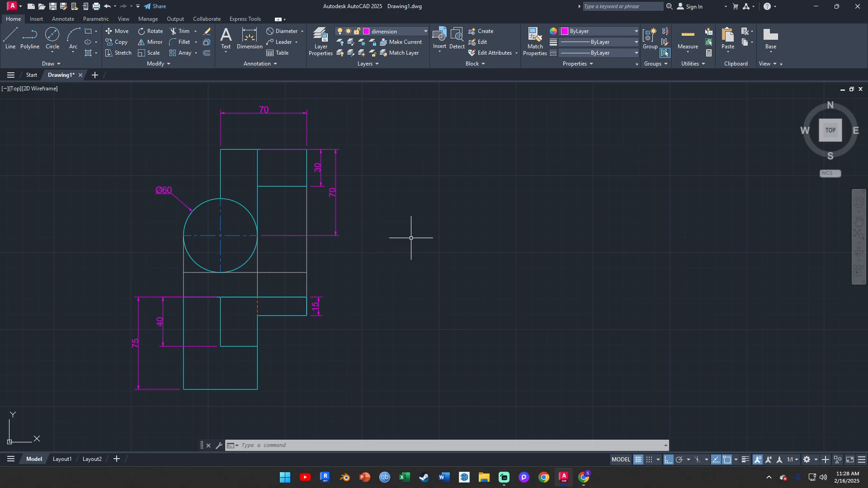
- Compare the drawn orthographic views with the Figure 7 Location Bracket exercise in the browser's Google Docs document
scroll(429, 248, down, 2)
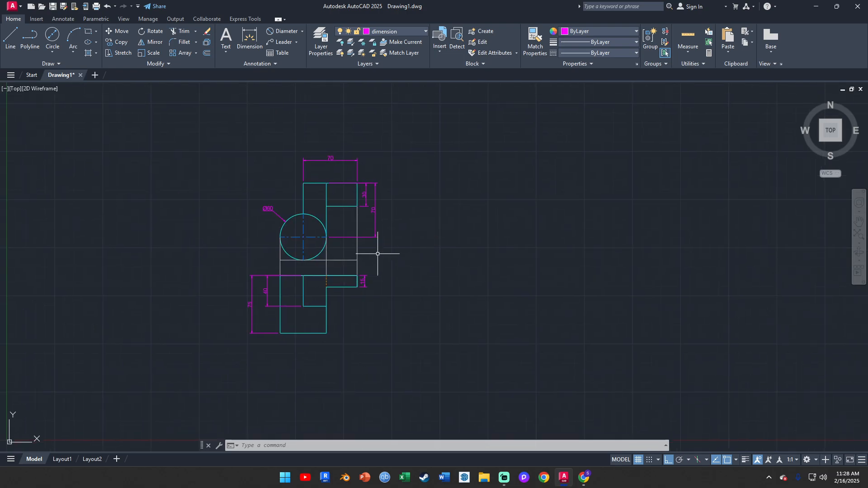
scroll(377, 253, up, 2)
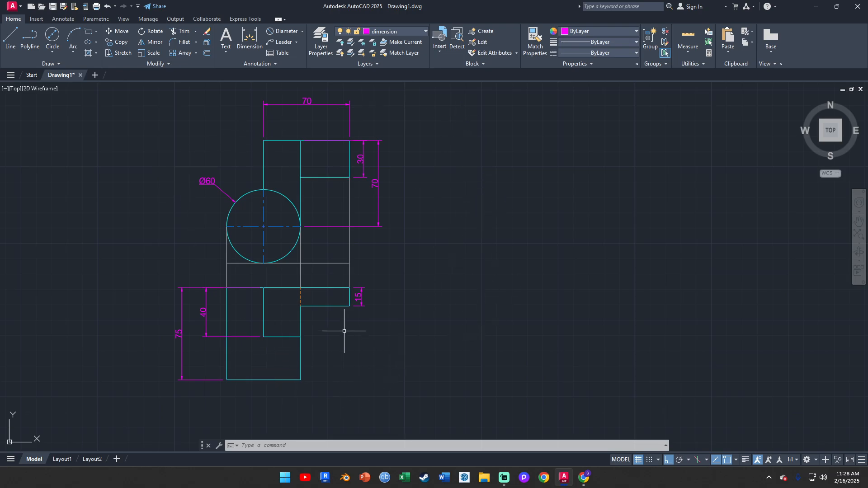
click(587, 483)
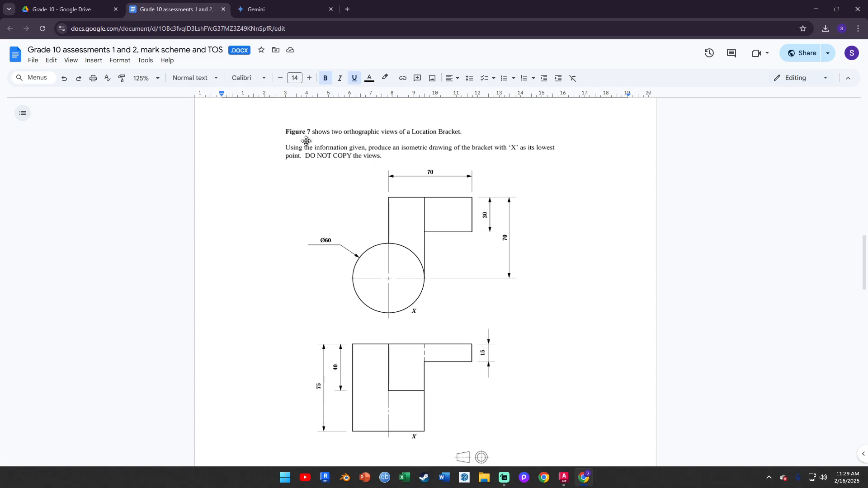
click(564, 478)
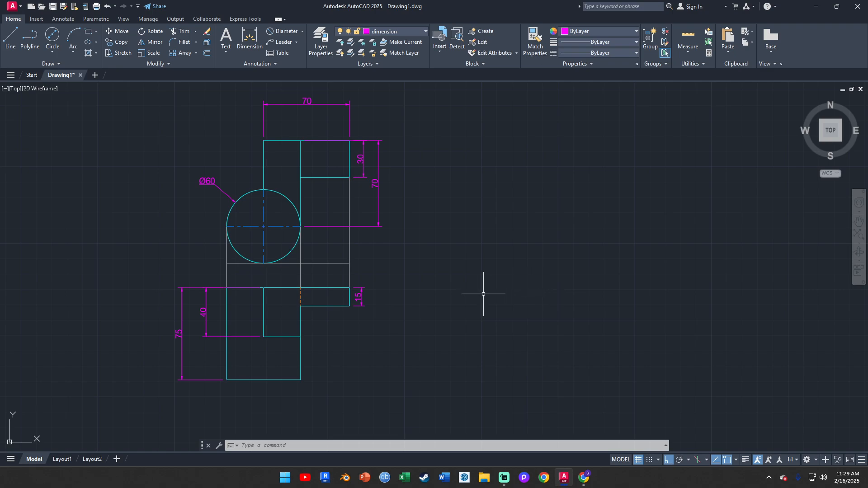
click(584, 477)
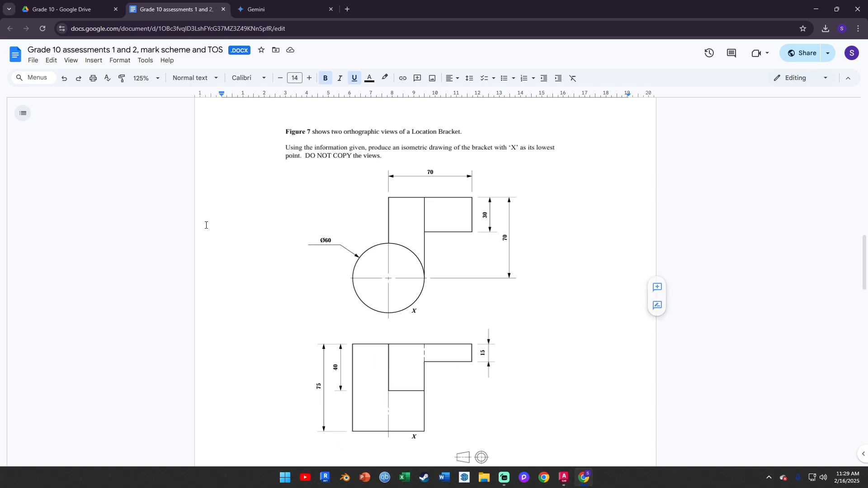
click(570, 479)
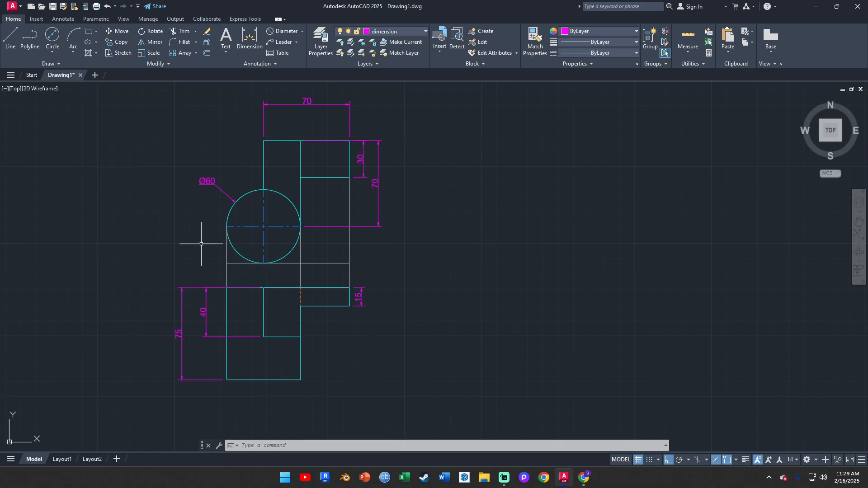
- Switch to the Google Docs exercise, enlarge the document to 200%, and examine both bracket views, the X marks and the projection symbol
click(586, 483)
scroll(538, 274, down, 1)
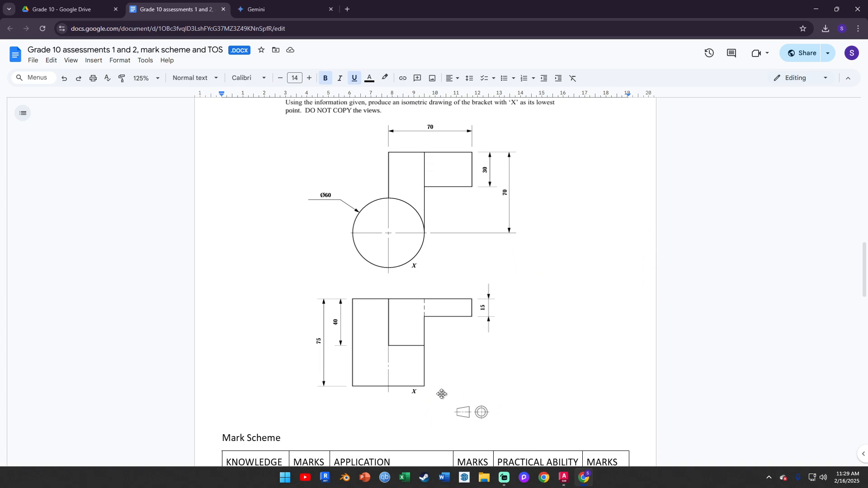
click(145, 77)
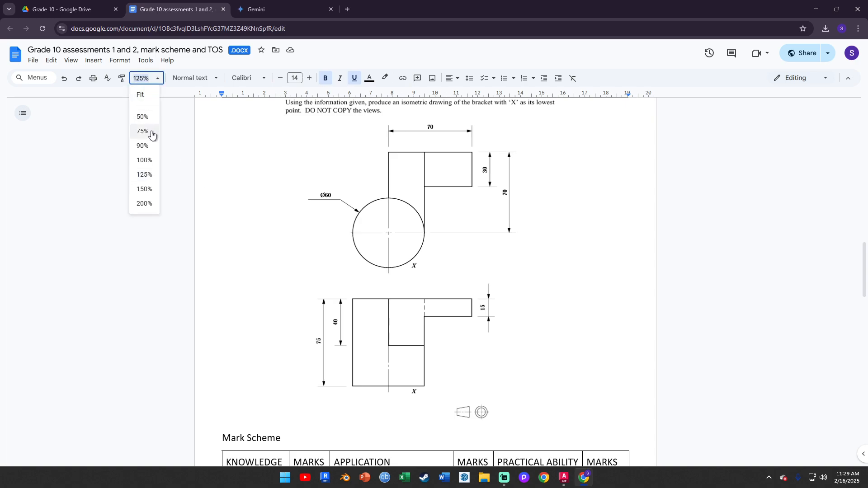
click(149, 203)
scroll(531, 305, down, 7)
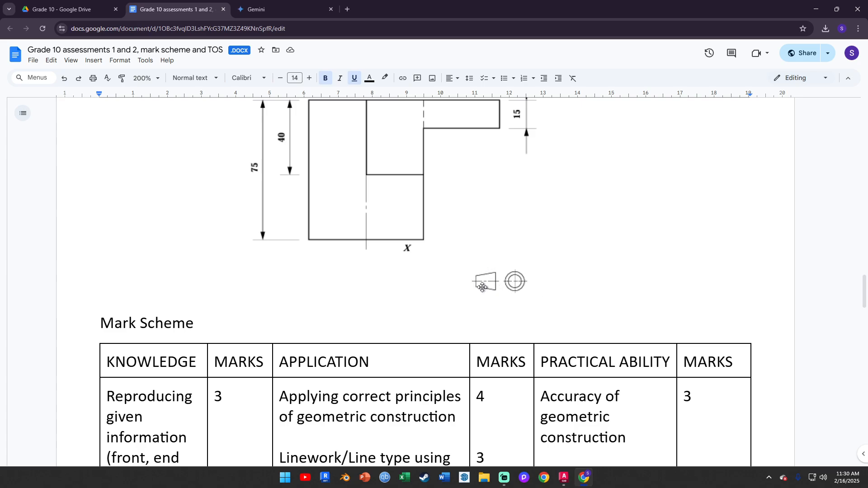
scroll(542, 294, up, 2)
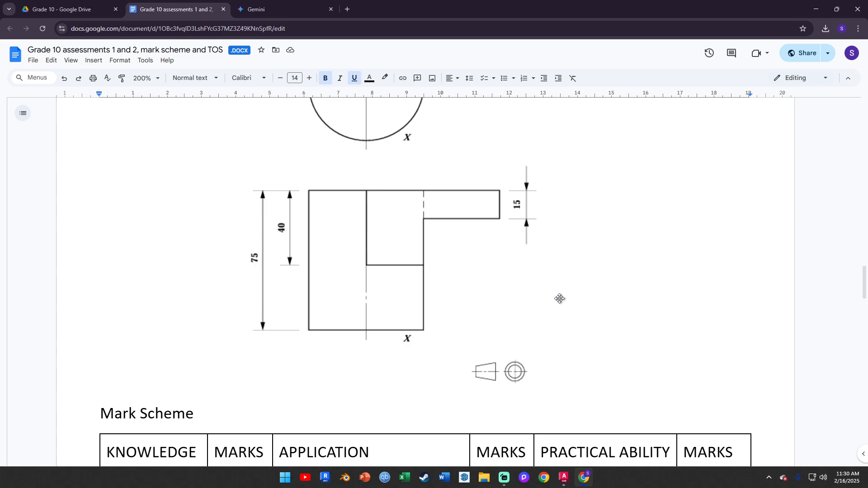
scroll(560, 298, up, 4)
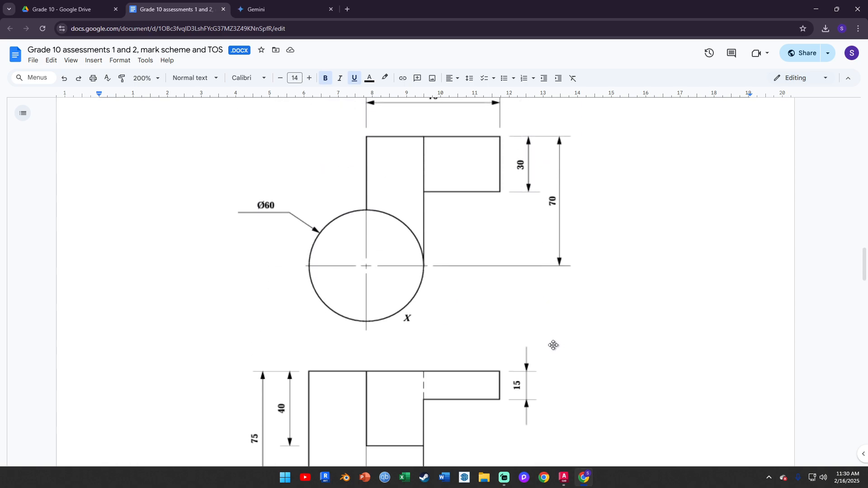
scroll(550, 348, up, 2)
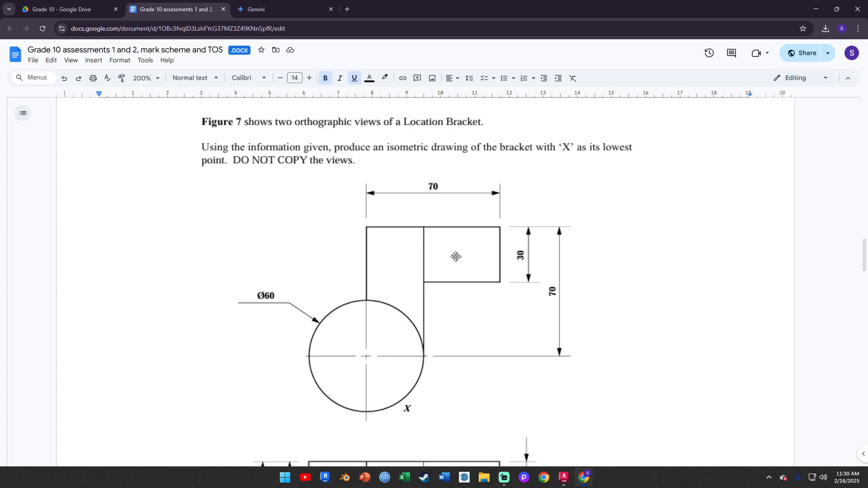
scroll(456, 257, down, 5)
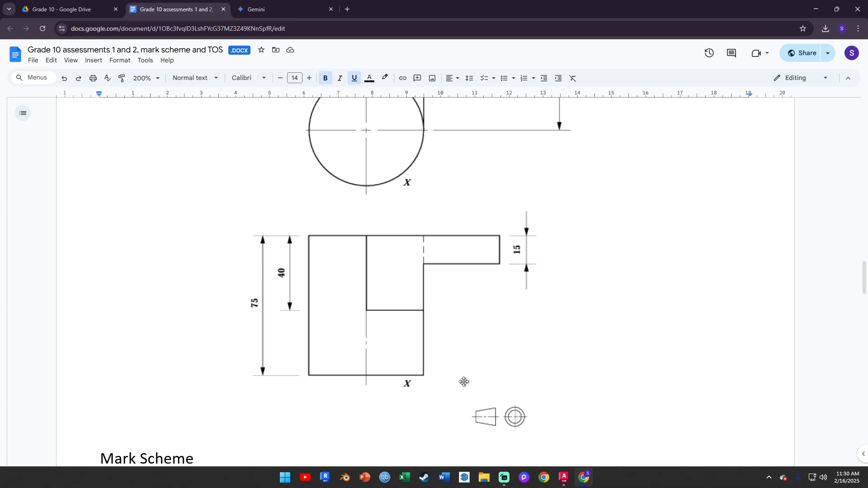
- Switch back to AutoCAD and make layer 0 the current layer
click(564, 478)
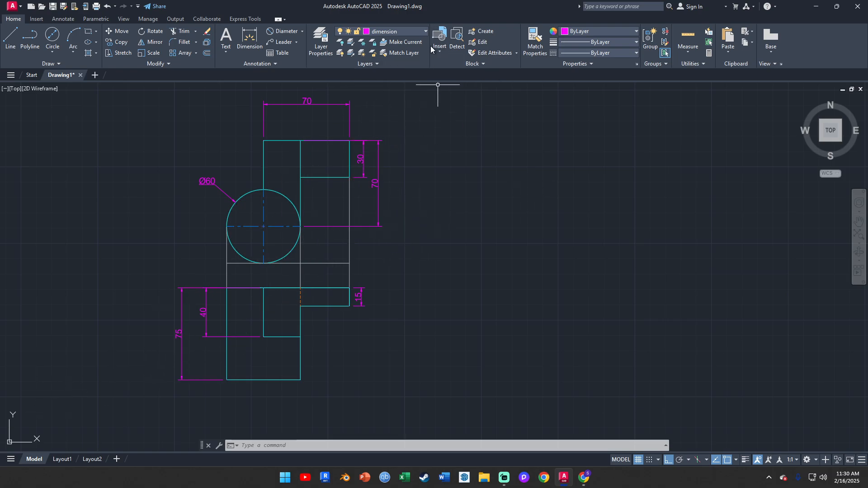
click(423, 32)
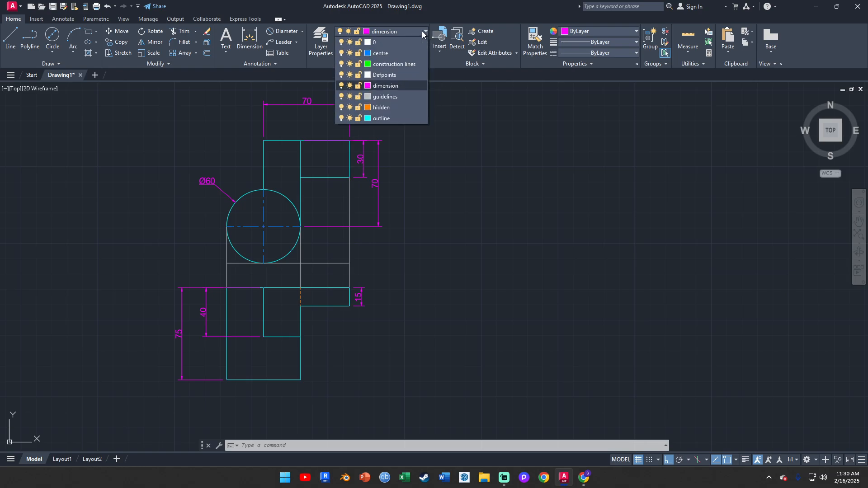
click(384, 43)
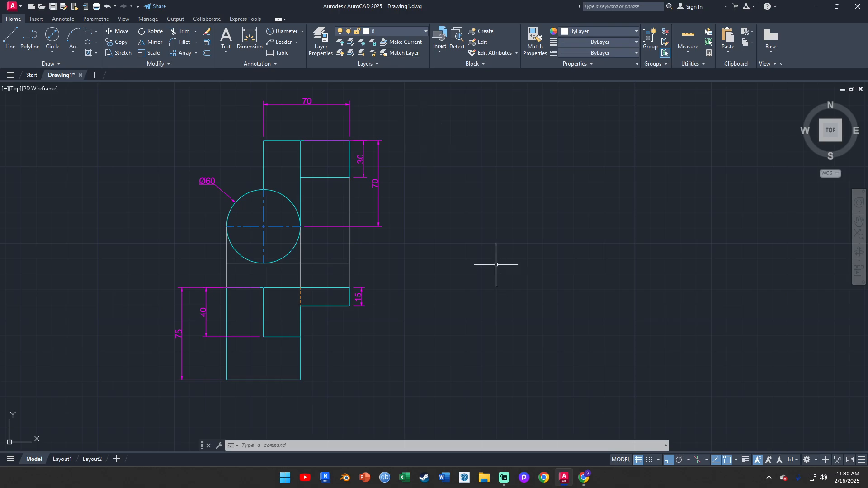
click(421, 31)
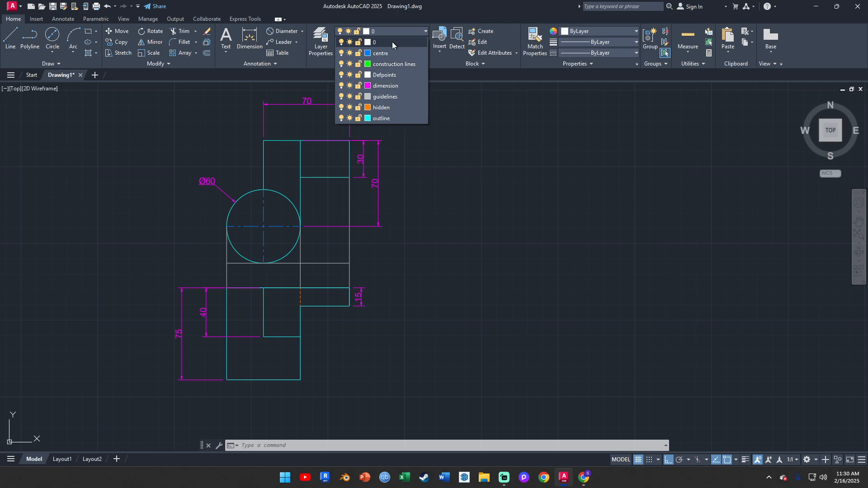
click(397, 32)
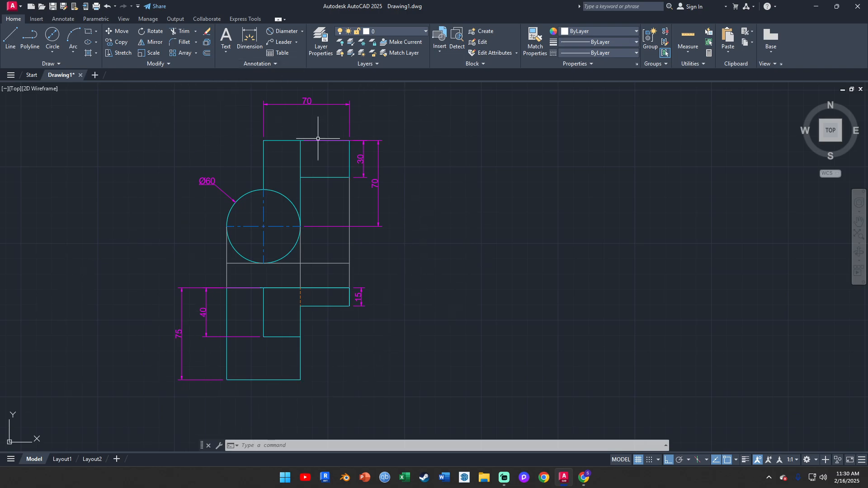
click(424, 30)
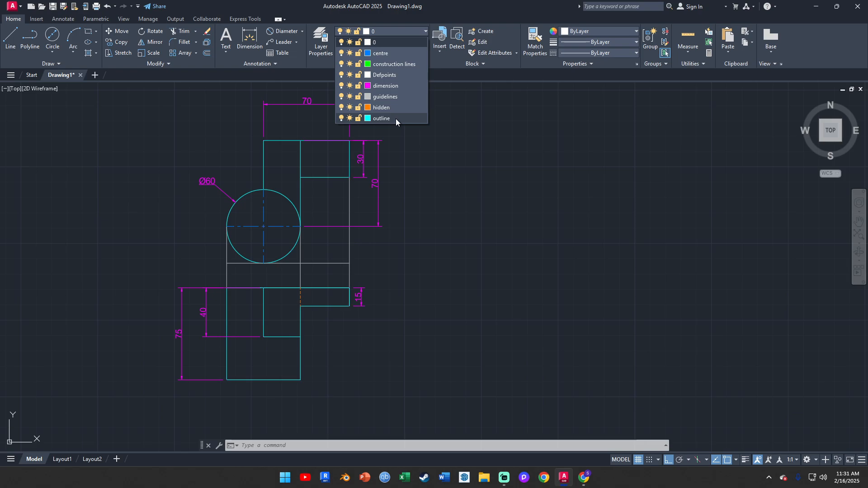
click(425, 29)
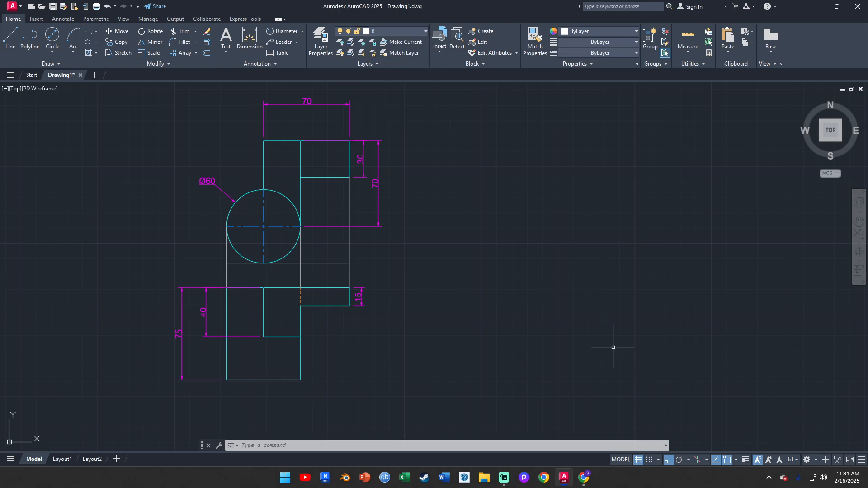
- Turn on lineweight display and set the outline layer's lineweight to 0.30 mm
click(746, 461)
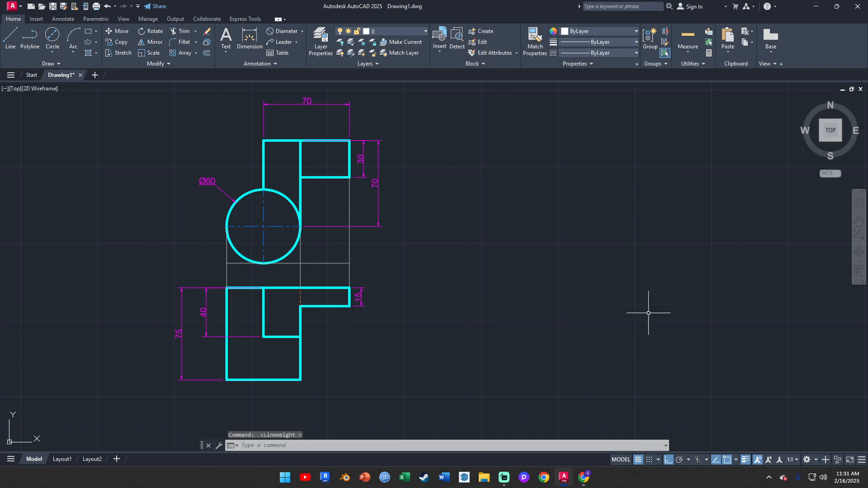
click(324, 42)
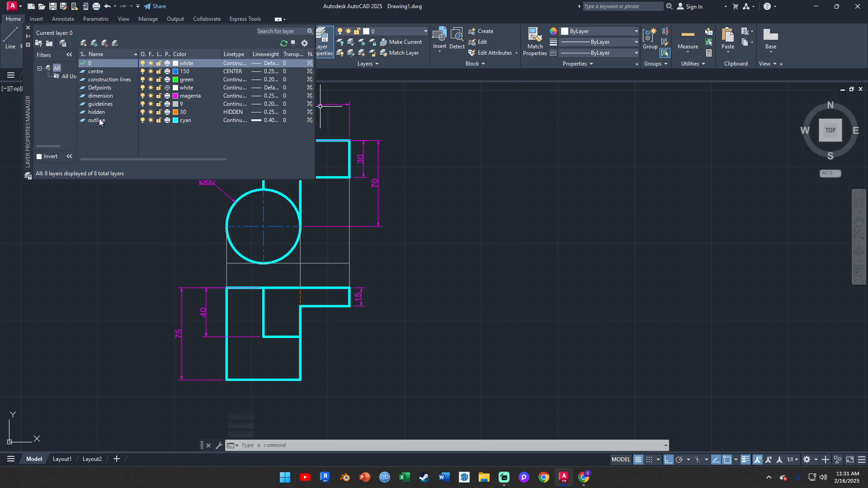
click(266, 121)
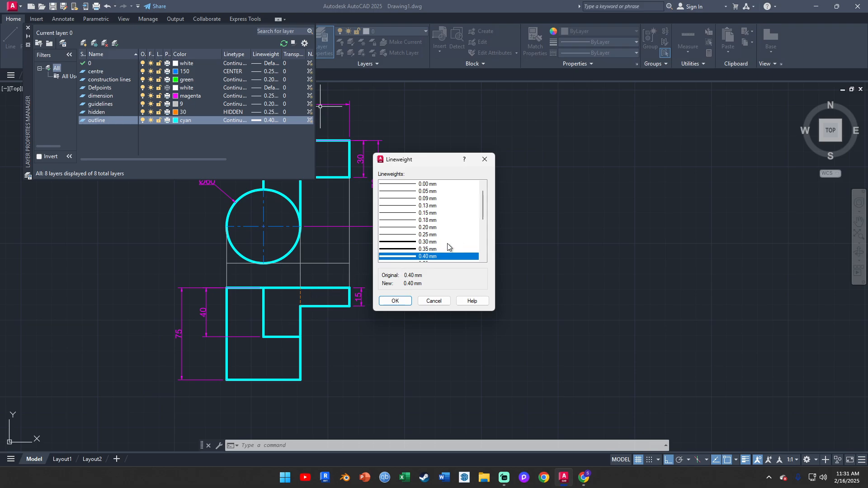
click(421, 243)
click(396, 301)
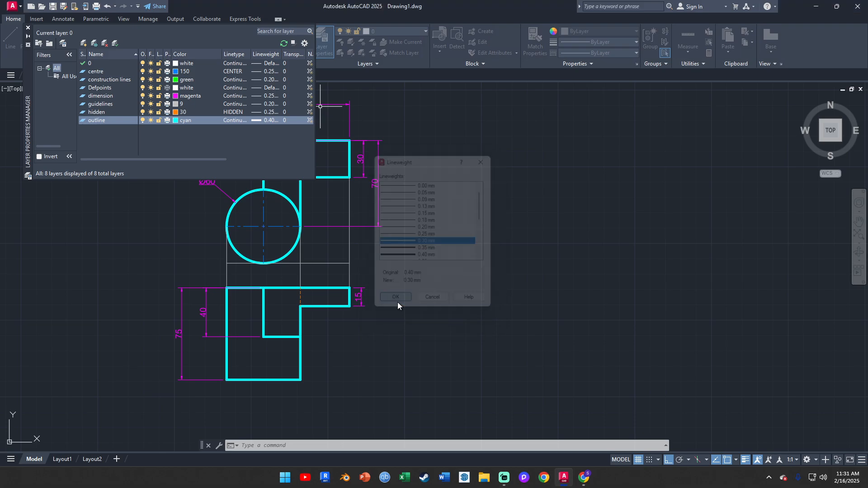
click(28, 27)
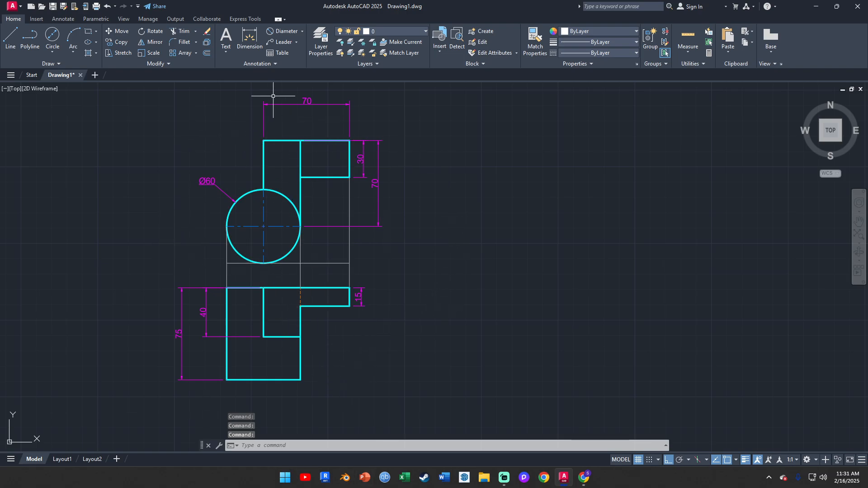
- Activate isometric drafting with the Top isoplane
middle_drag(569, 227, 431, 232)
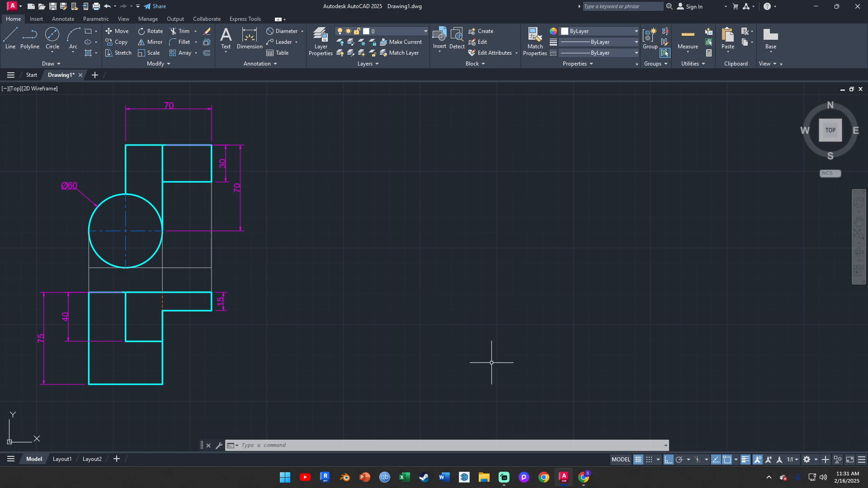
click(707, 461)
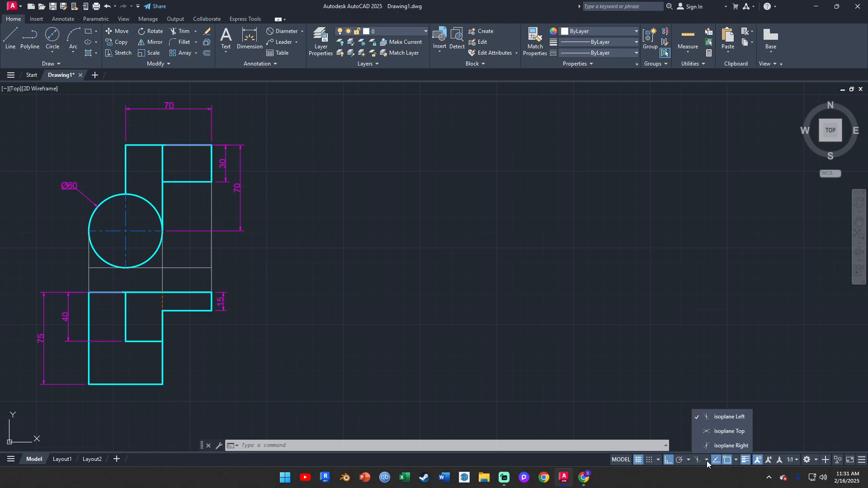
click(718, 433)
middle_drag(368, 284, 489, 287)
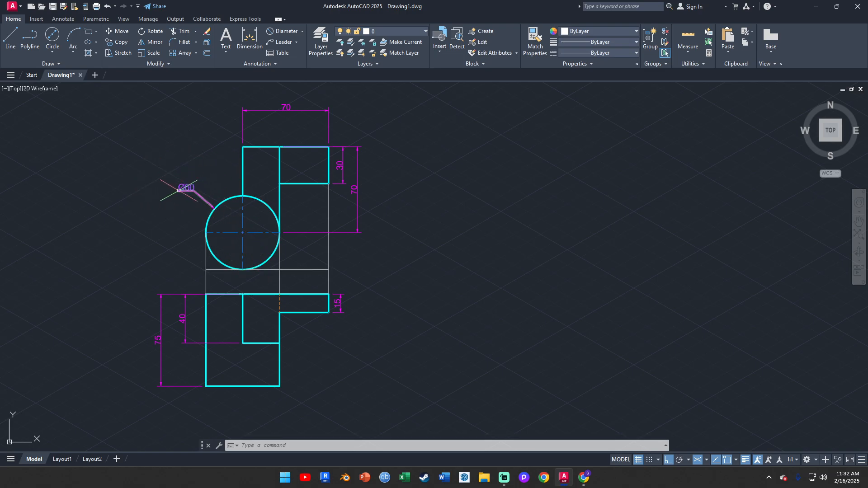
scroll(182, 191, up, 4)
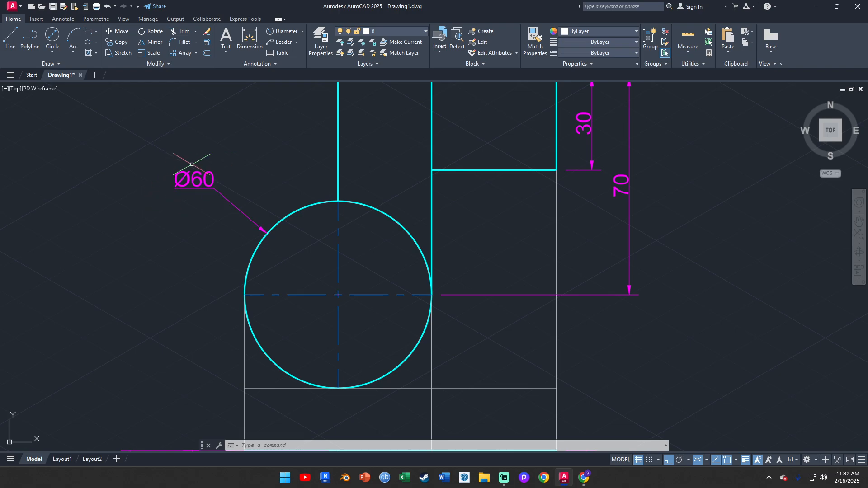
scroll(350, 204, down, 2)
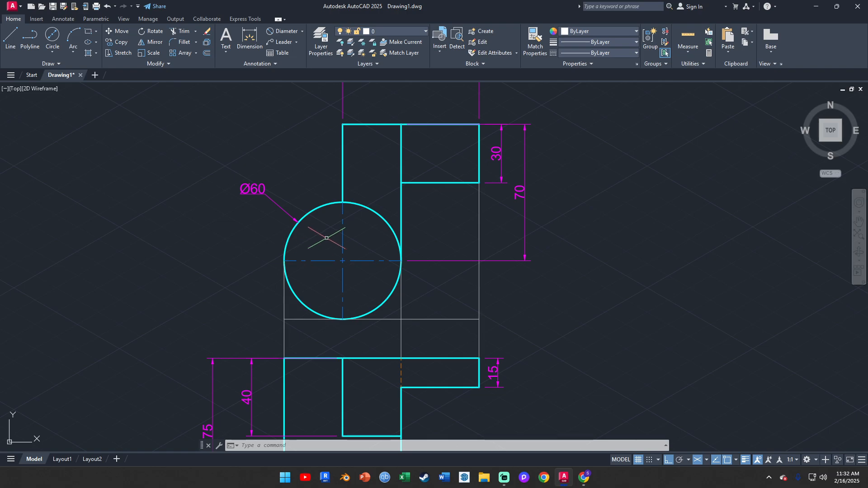
scroll(350, 231, down, 2)
middle_drag(376, 205, 341, 217)
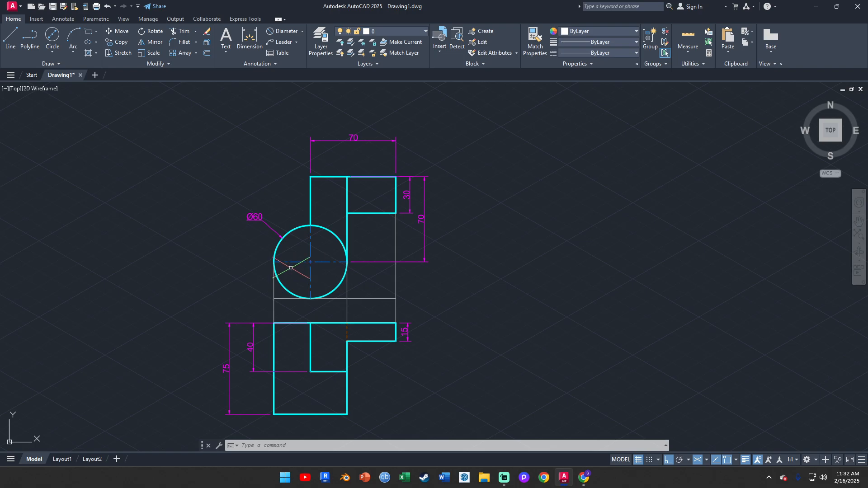
- Draw a 100-unit line rising at 30° along the isometric axis in the empty space beside the orthographic views
middle_drag(489, 228, 307, 221)
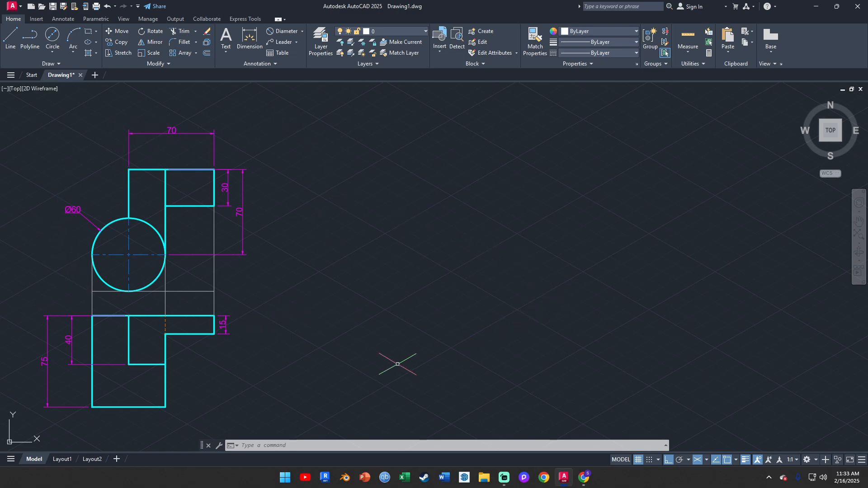
click(10, 38)
click(451, 348)
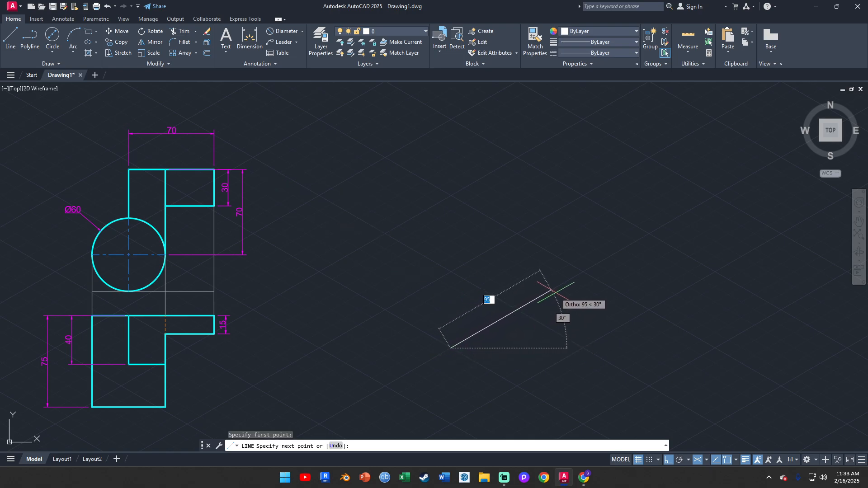
text(100)
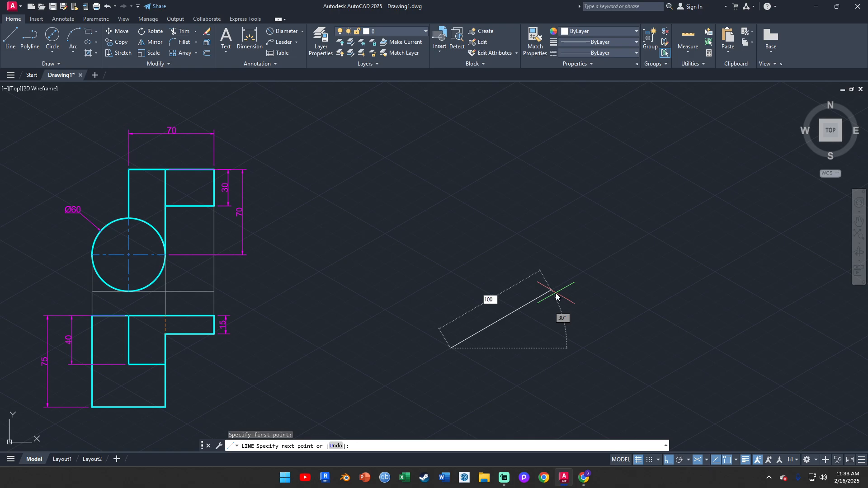
key(Return)
key(Escape)
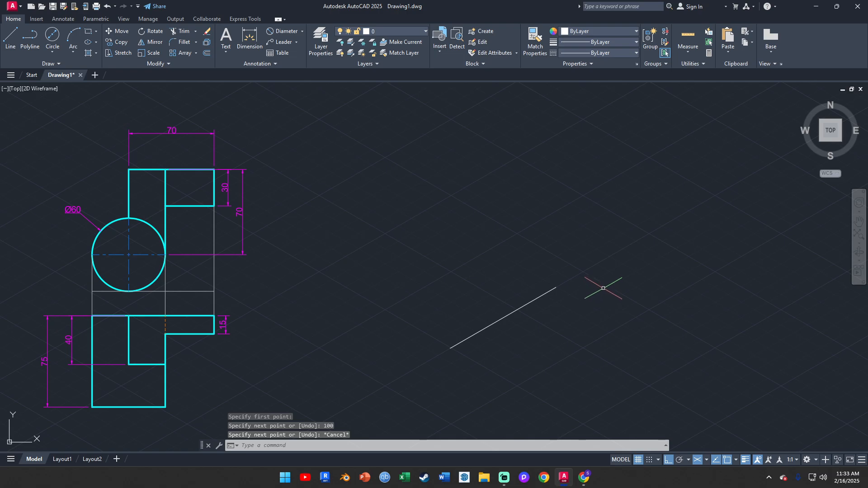
- Draw a 75-unit line at 150° along the isometric axis from the lower end of the 100-unit line
click(668, 461)
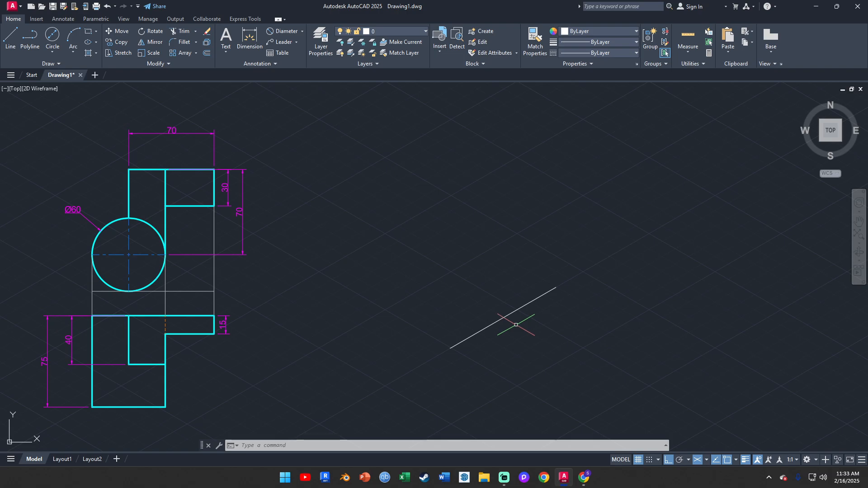
middle_drag(492, 290, 546, 283)
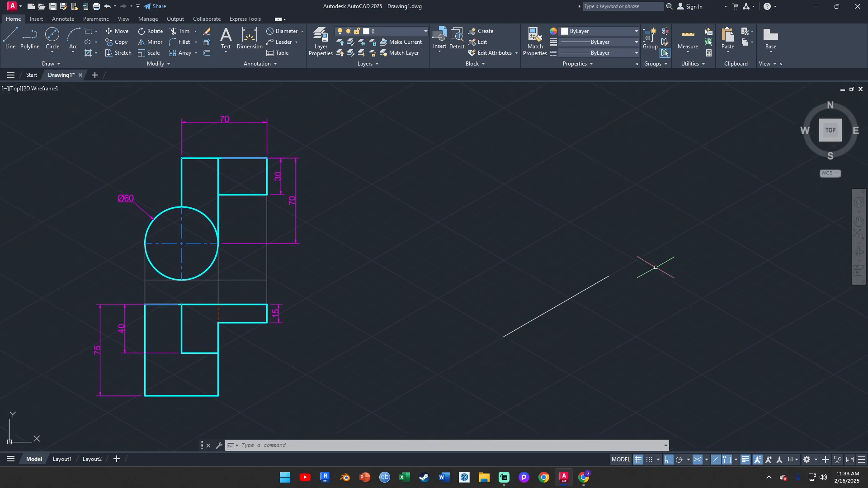
middle_drag(492, 276, 546, 235)
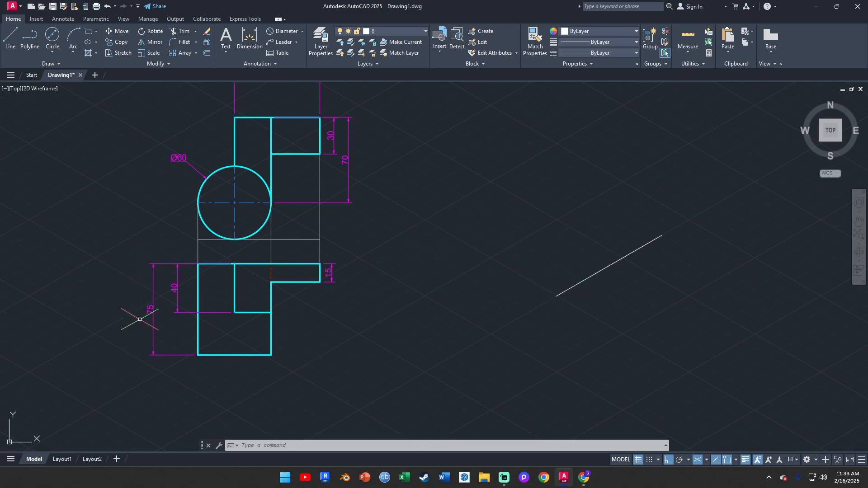
middle_drag(158, 346, 216, 321)
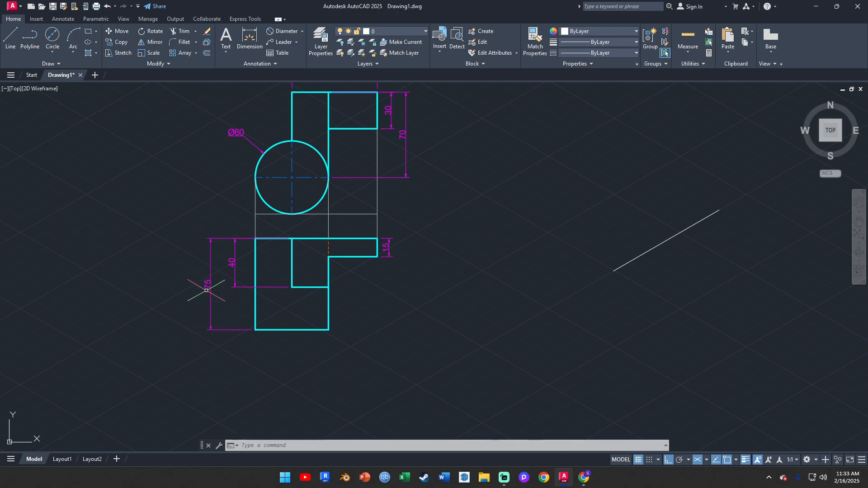
click(13, 42)
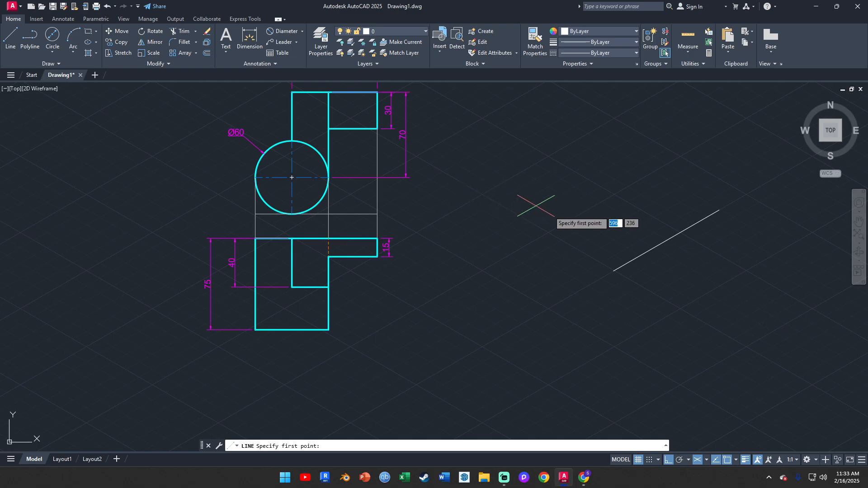
click(613, 271)
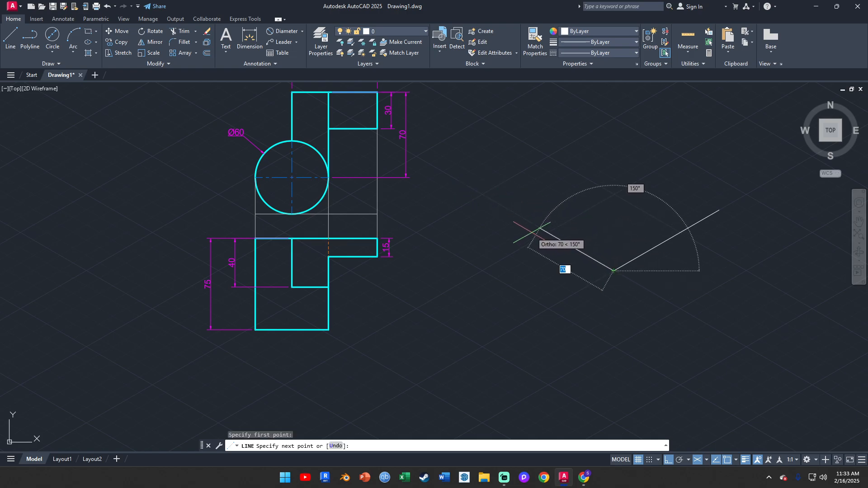
text(7)
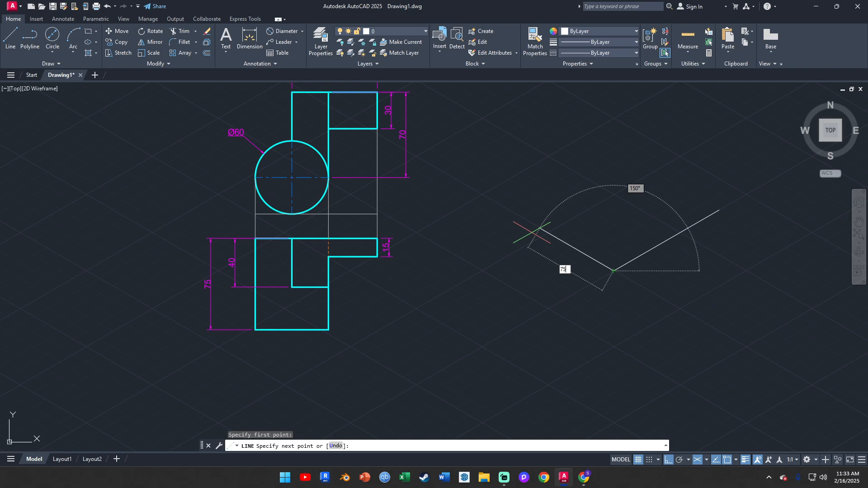
text(5)
key(Return)
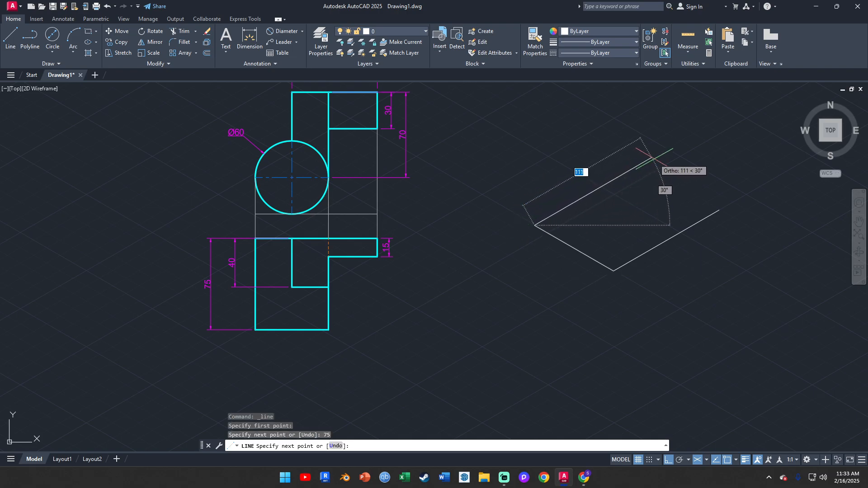
- Continue with a 100-unit line at 30° and close the base parallelogram at the upper end of the first line
text(100)
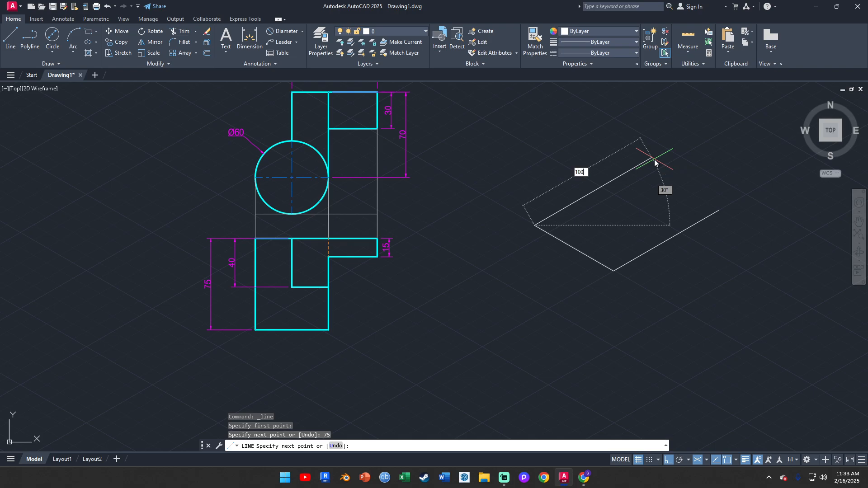
key(Return)
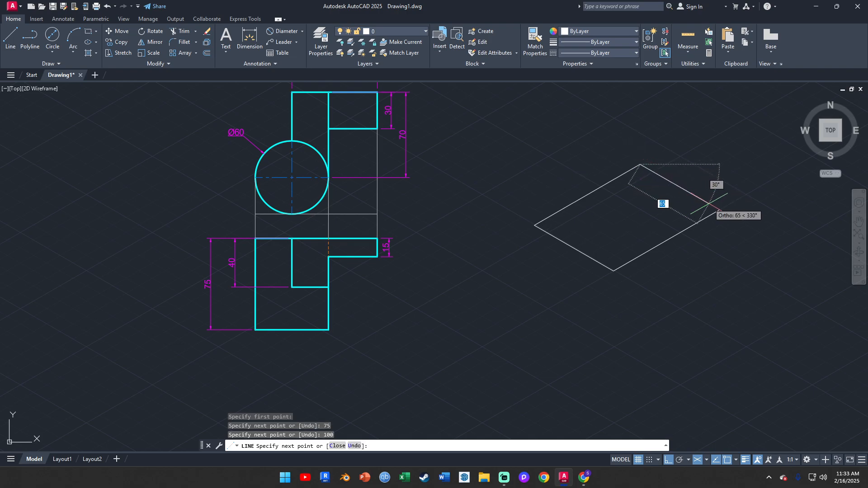
click(719, 211)
key(Escape)
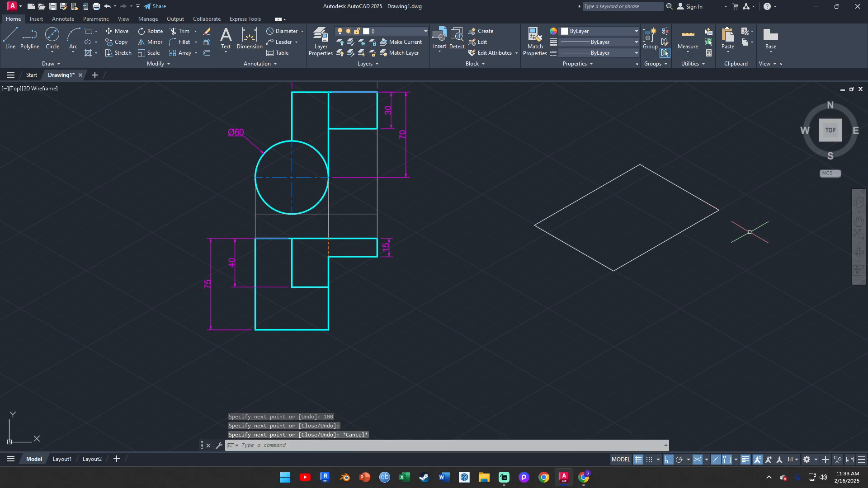
- Switch to the Right isoplane and copy the whole base parallelogram 100 units straight up from its lowest corner
mouse_move(747, 228)
middle_down()
mouse_move(676, 251)
mouse_move(692, 270)
middle_up()
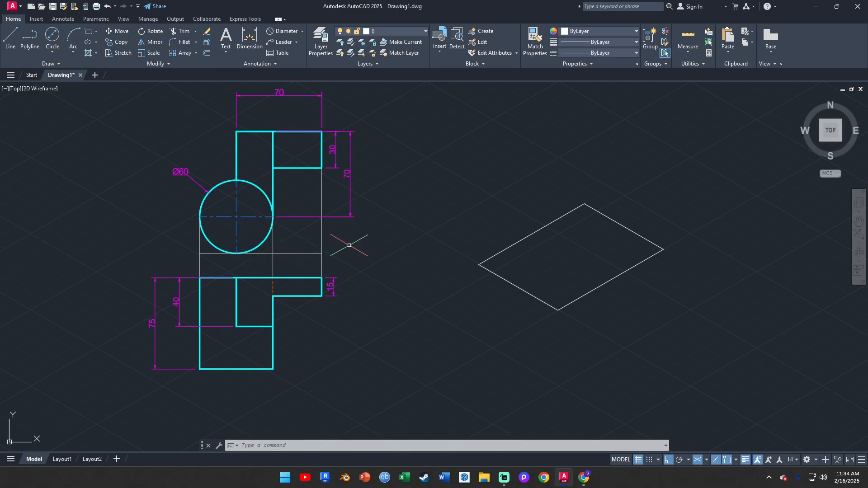
middle_drag(436, 213, 381, 234)
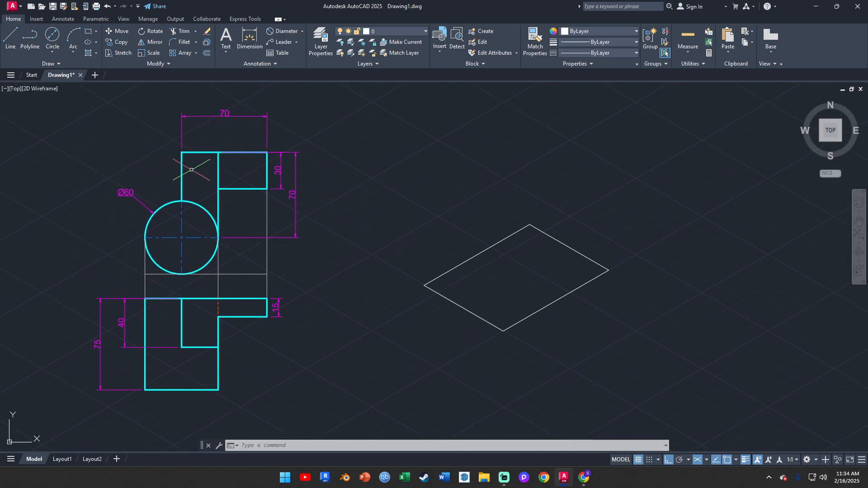
middle_drag(562, 180, 465, 173)
scroll(466, 172, down, 3)
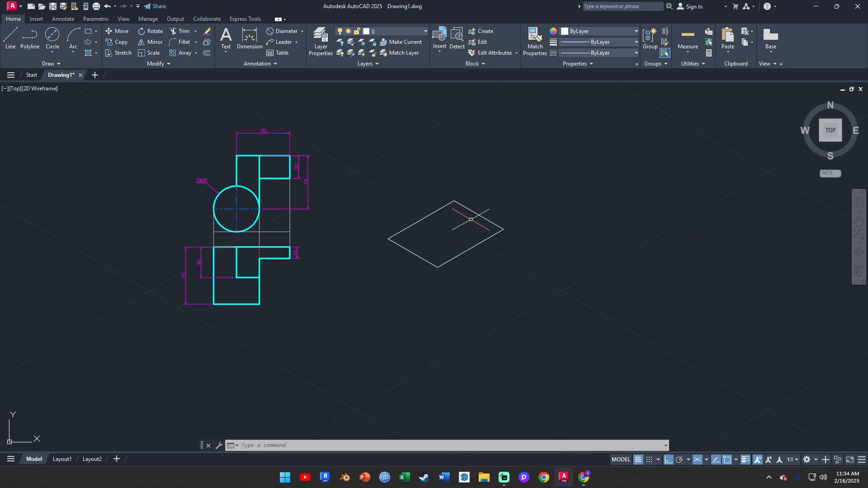
scroll(471, 219, up, 2)
click(296, 112)
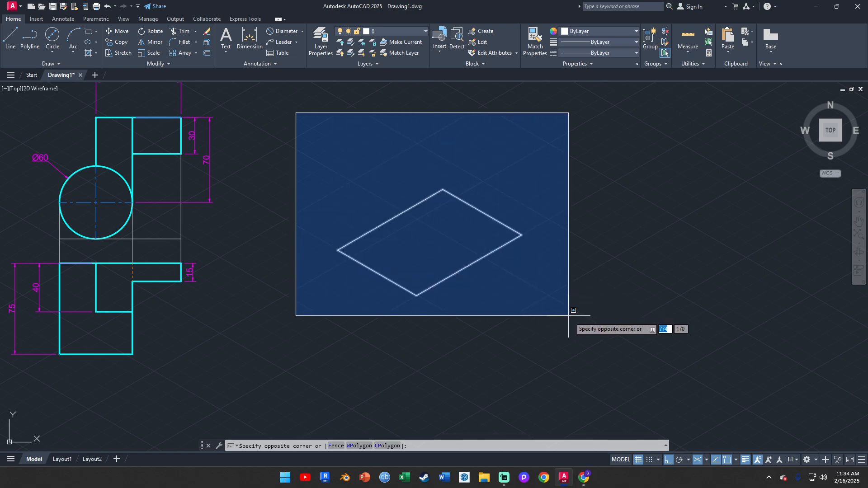
click(597, 331)
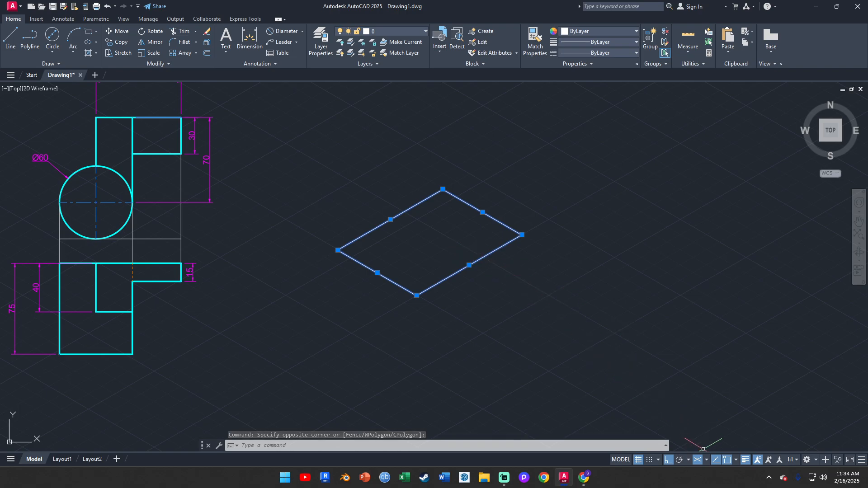
click(707, 461)
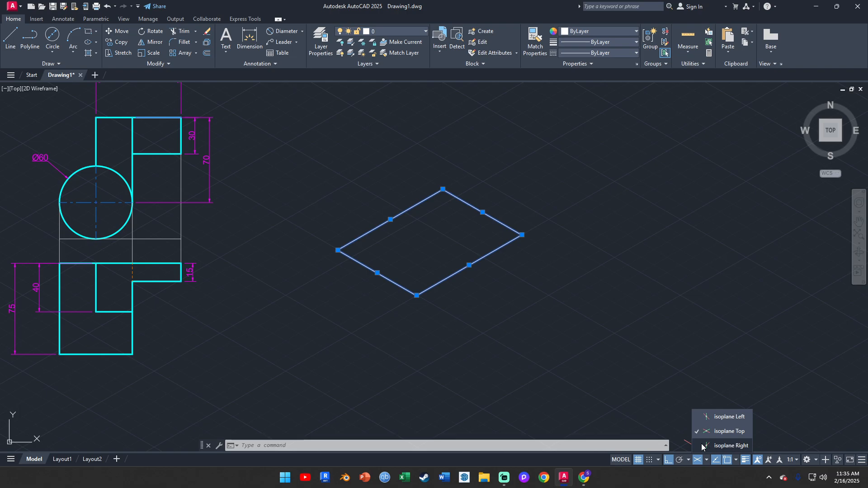
click(737, 447)
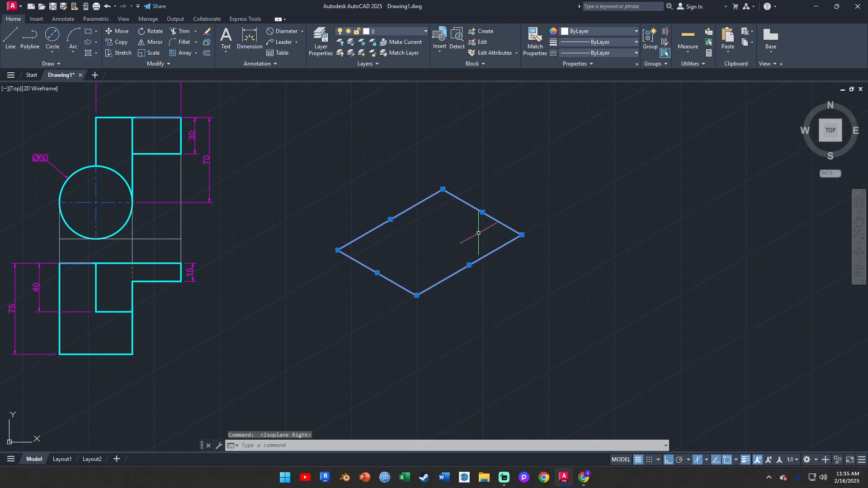
click(123, 44)
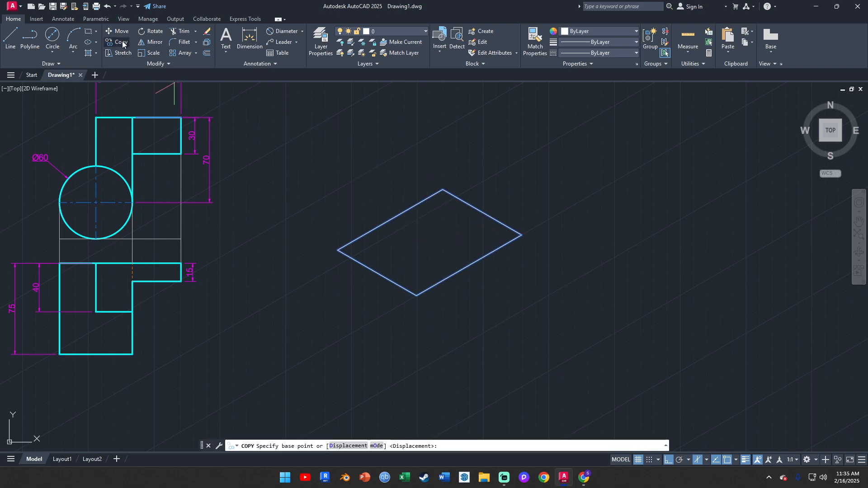
click(416, 296)
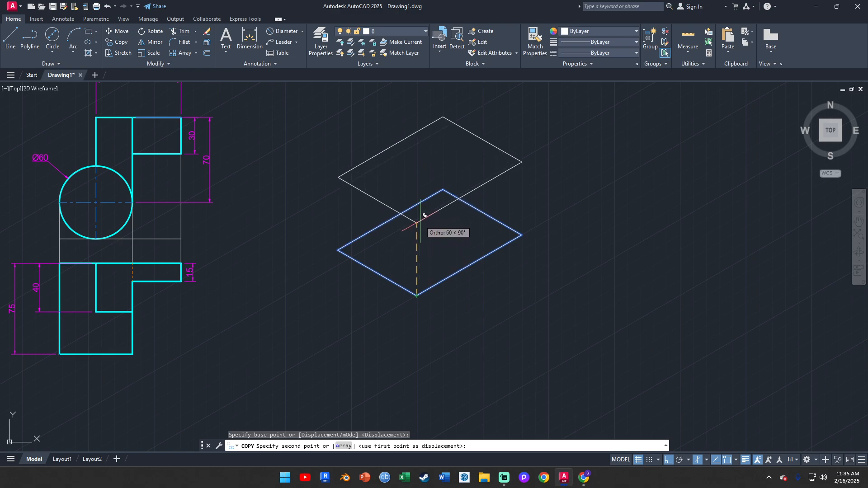
text(1)
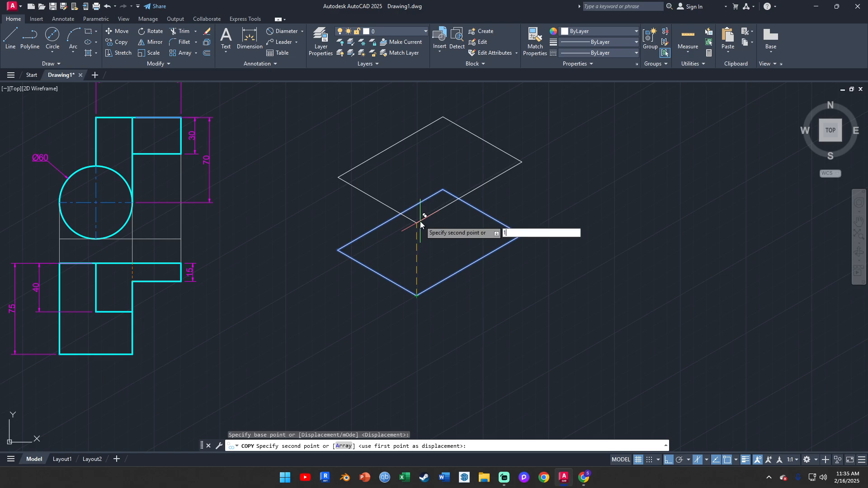
text(00)
key(Return)
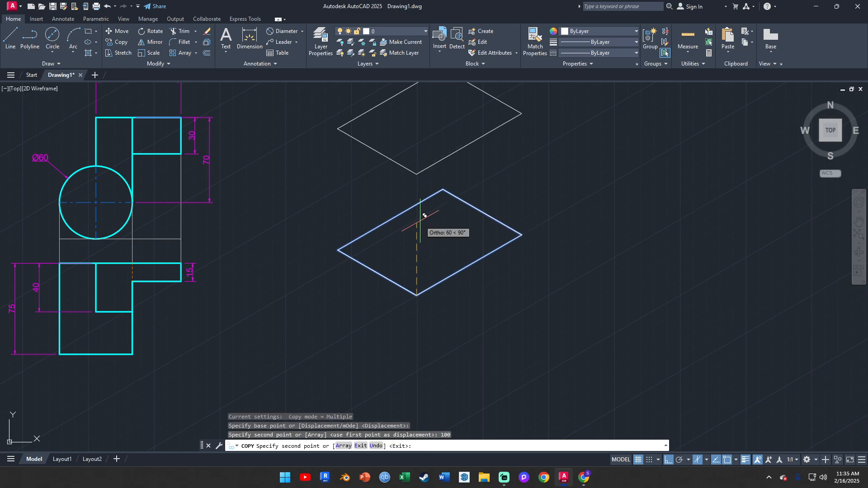
key(Escape)
- Connect the left and lowest corners of the base parallelogram to the matching upper corners with vertical lines
middle_drag(533, 212, 518, 250)
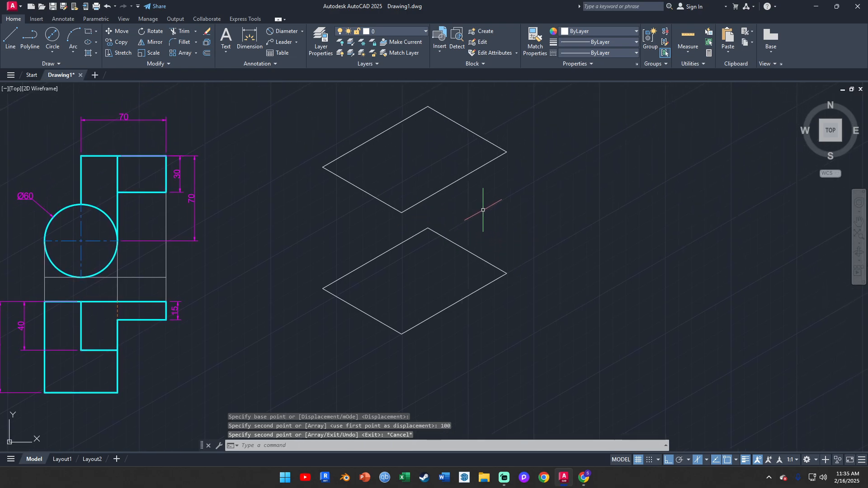
scroll(483, 210, down, 2)
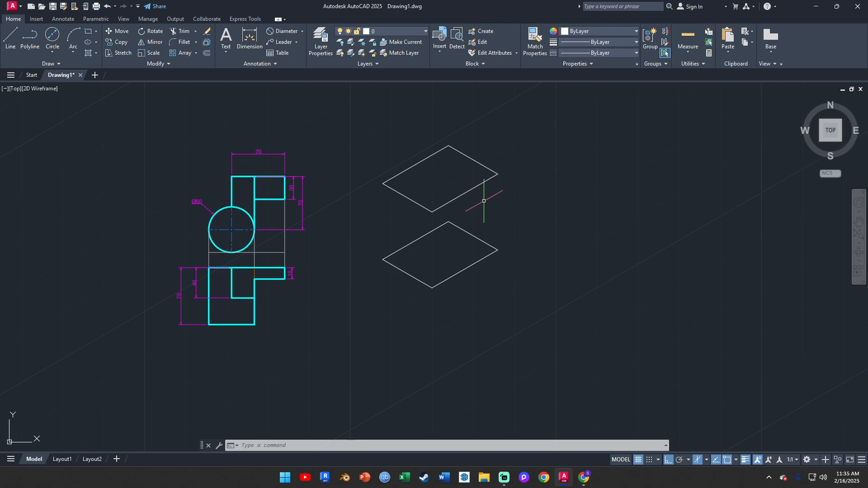
middle_drag(447, 188, 429, 208)
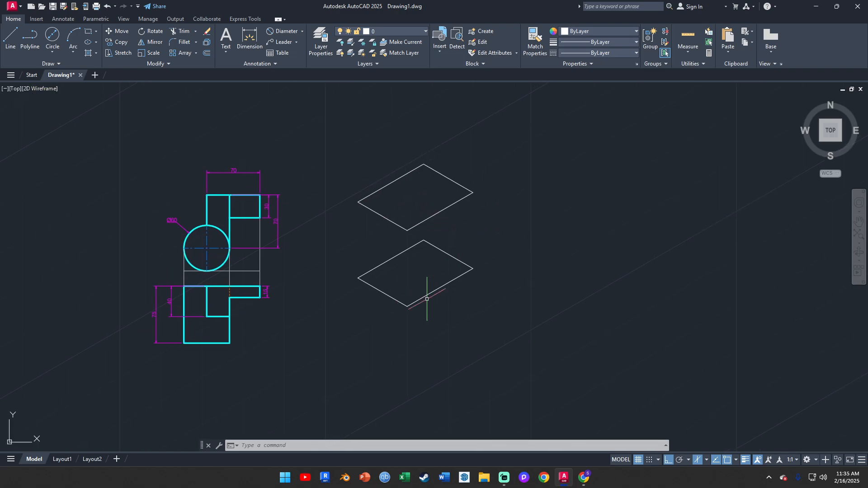
click(11, 36)
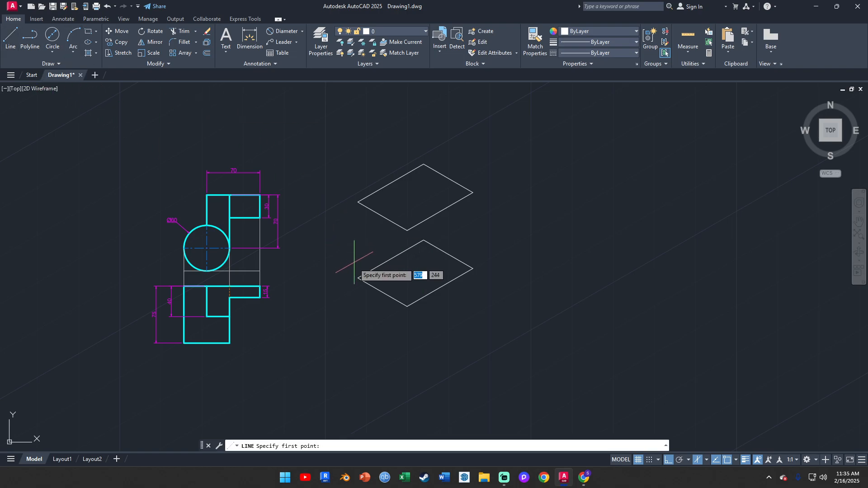
click(358, 277)
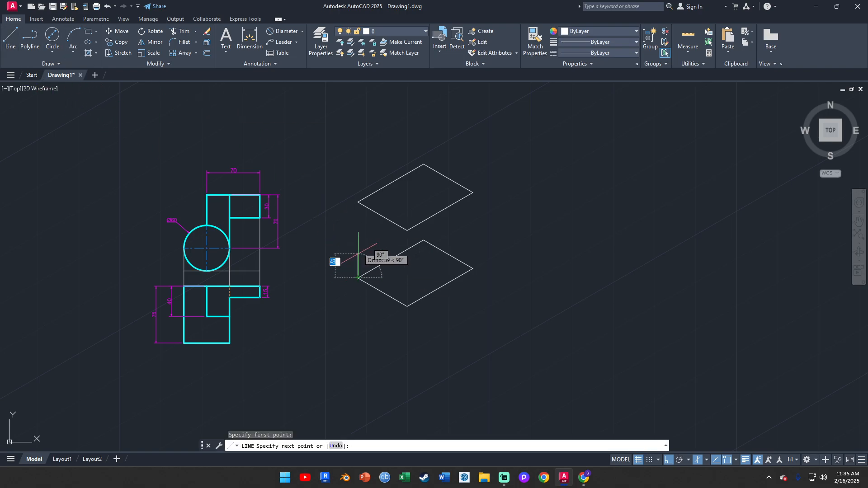
click(358, 201)
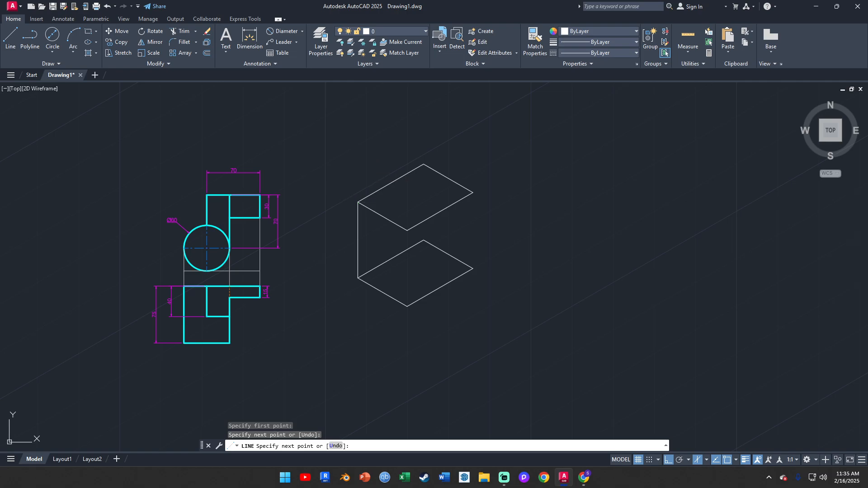
key(Return)
key(Return)
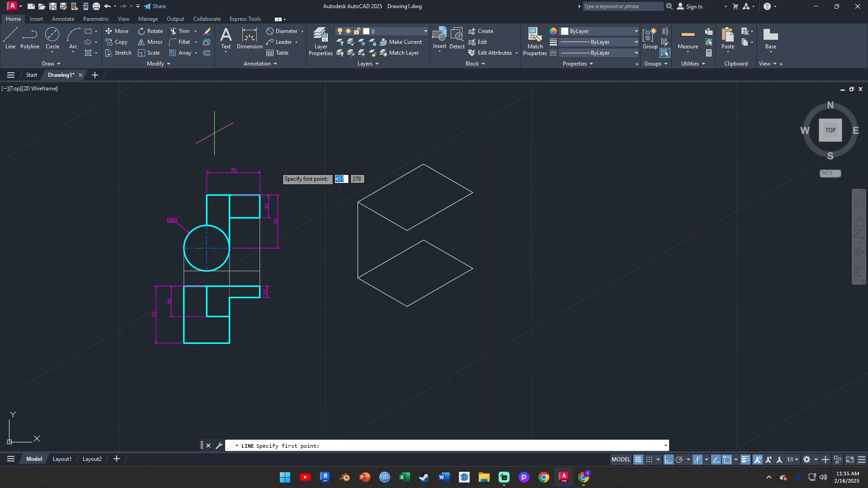
click(407, 306)
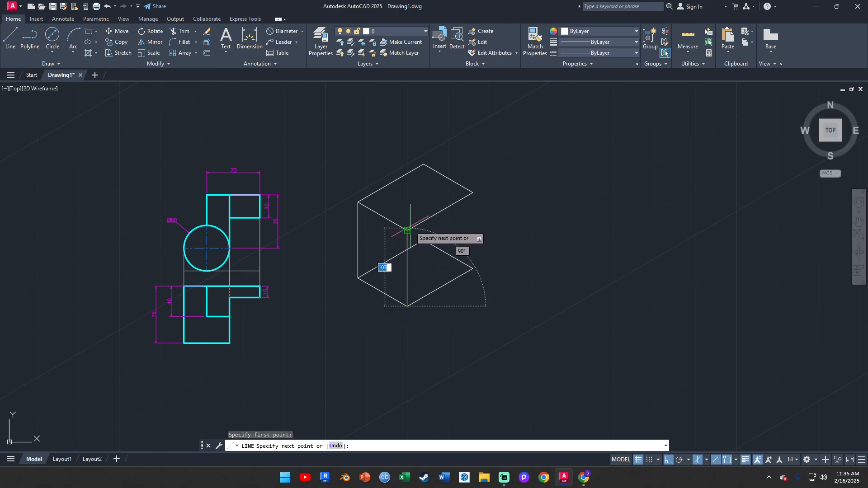
click(407, 231)
key(Return)
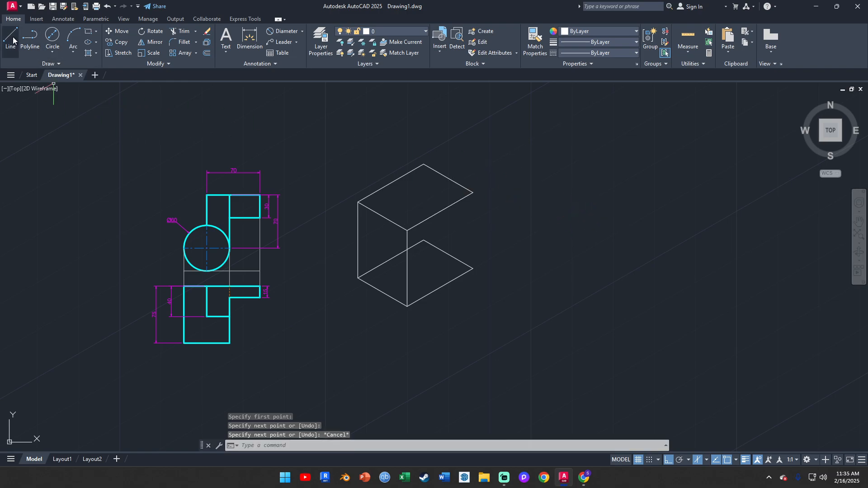
- Connect the right and rear corners of the base parallelogram to the matching upper corners with vertical lines, completing the bounding box
key(Return)
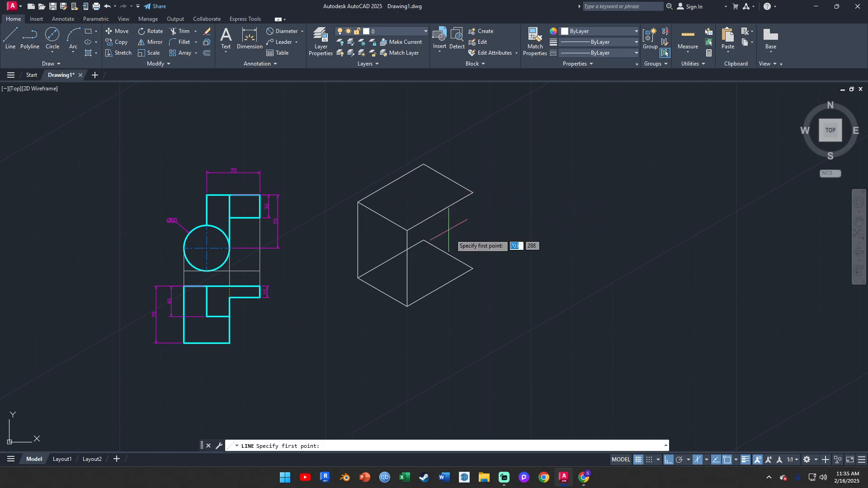
click(473, 269)
click(473, 193)
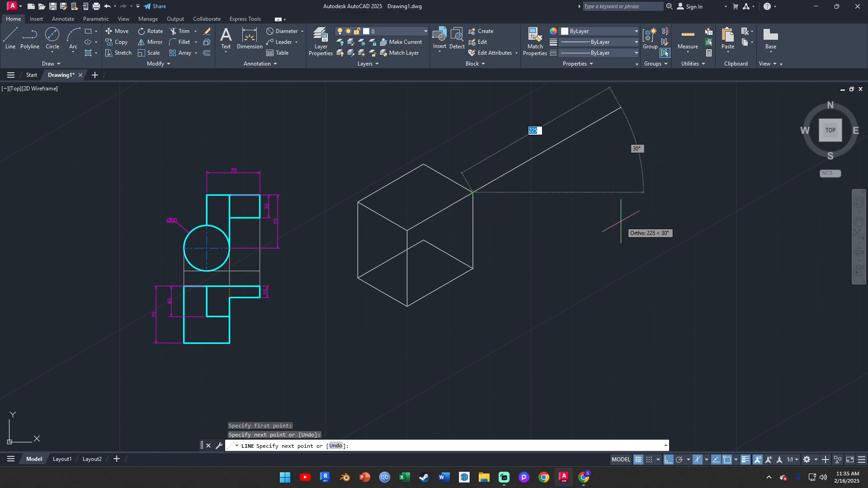
key(Escape)
click(11, 37)
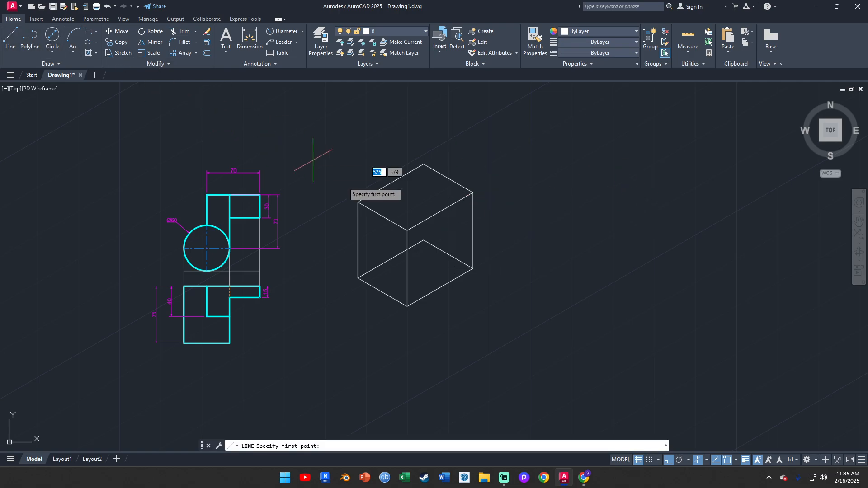
click(424, 241)
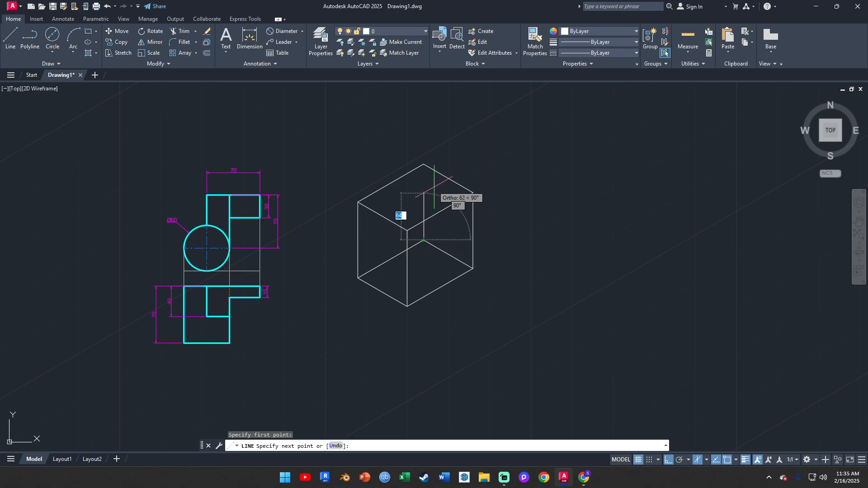
click(424, 164)
key(Escape)
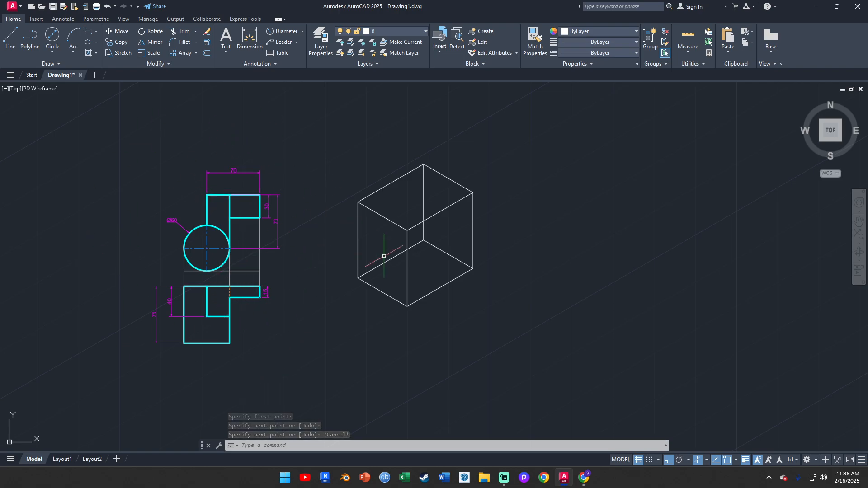
- Examine the bounding box's front-right face and compare it with the dimensioned orthographic view containing the Ø60 circle
middle_drag(534, 272, 466, 281)
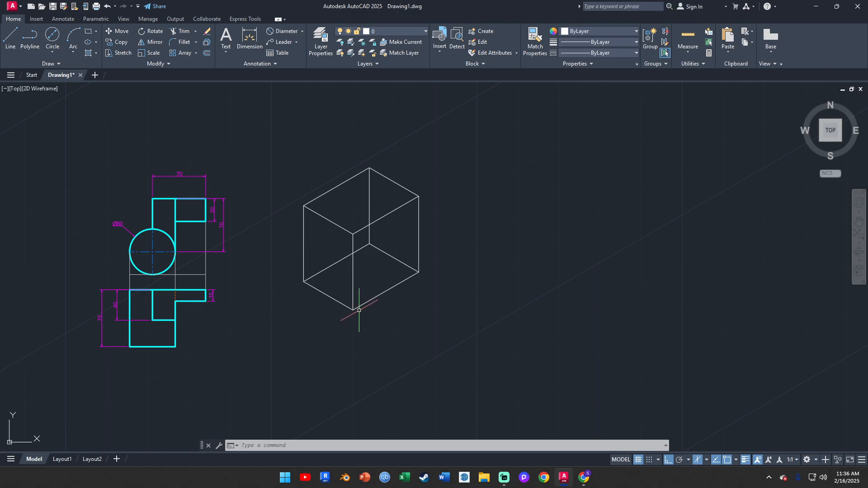
scroll(375, 315, up, 2)
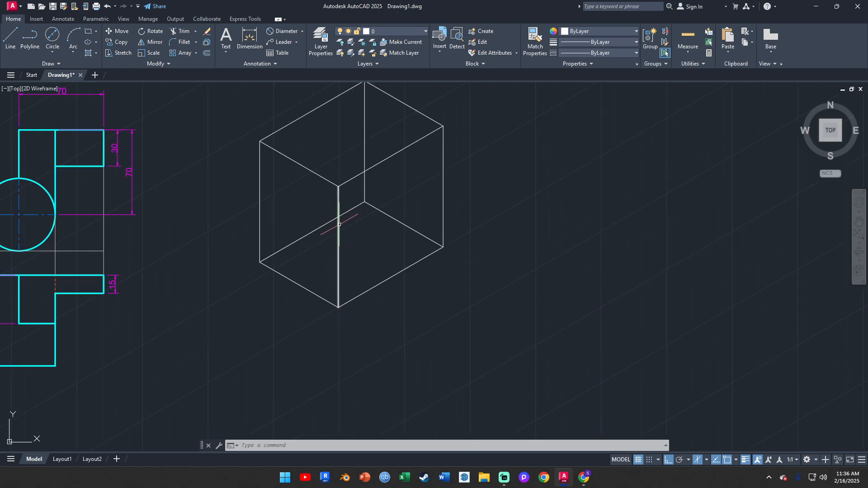
click(338, 240)
click(371, 166)
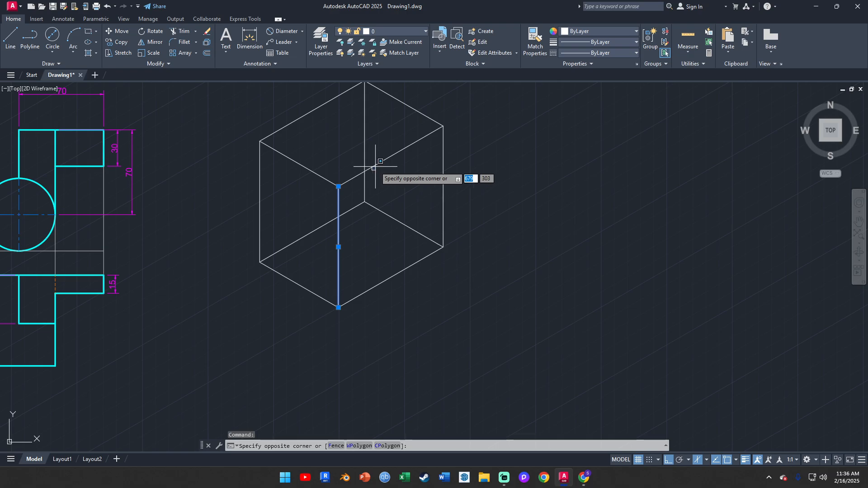
click(381, 164)
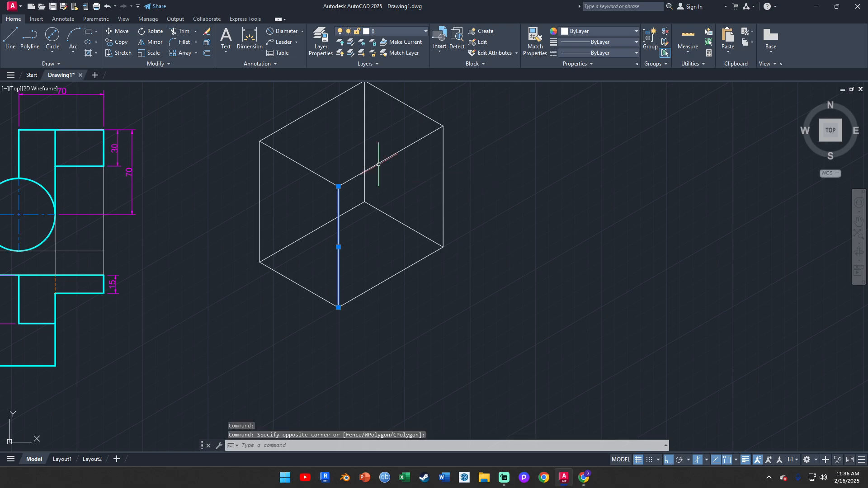
click(444, 171)
click(425, 257)
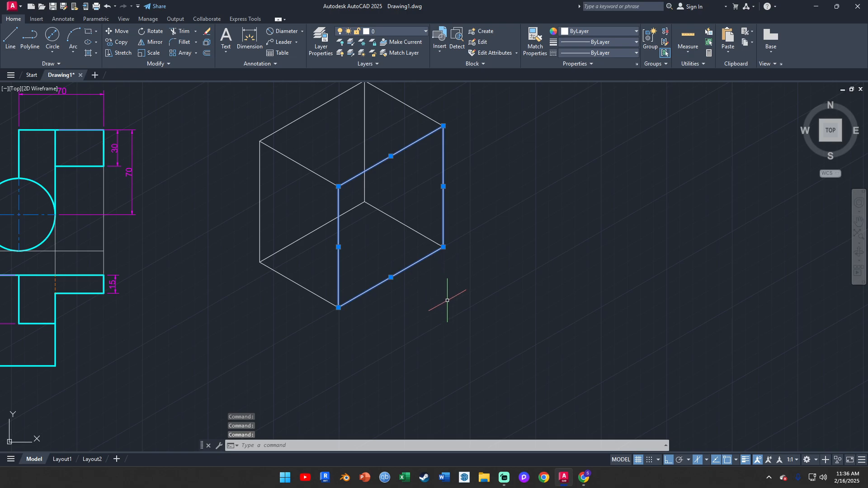
middle_drag(449, 298, 526, 265)
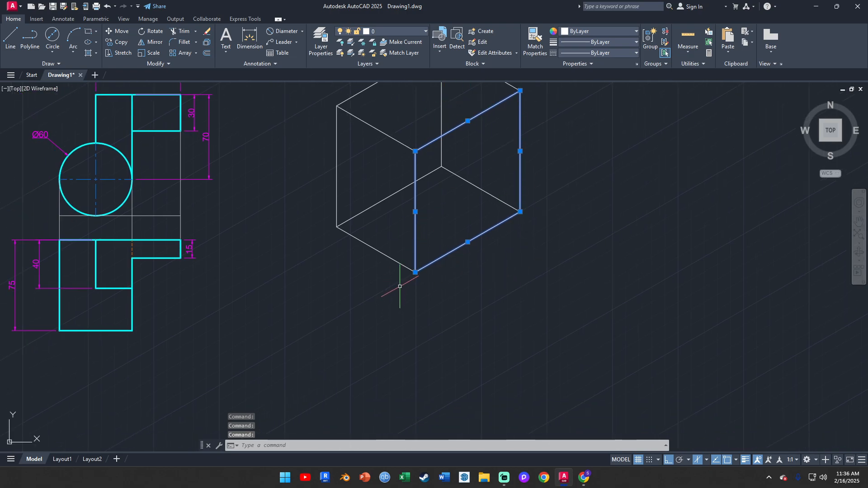
middle_drag(432, 272, 484, 280)
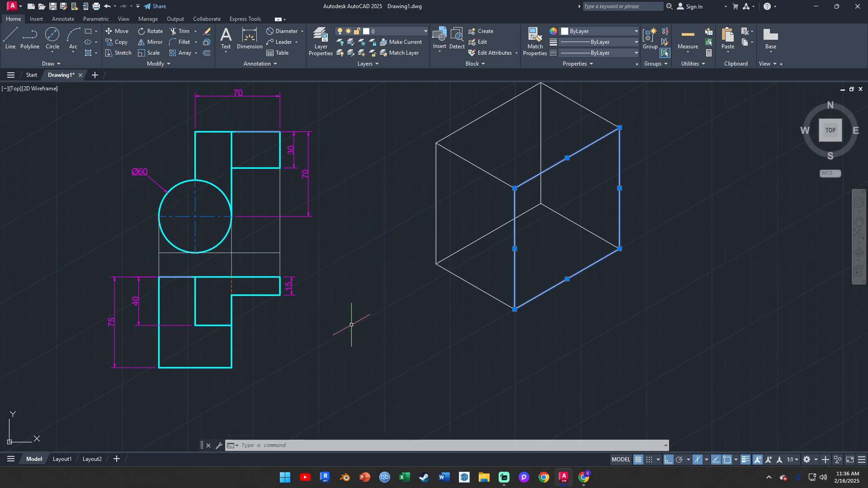
key(Escape)
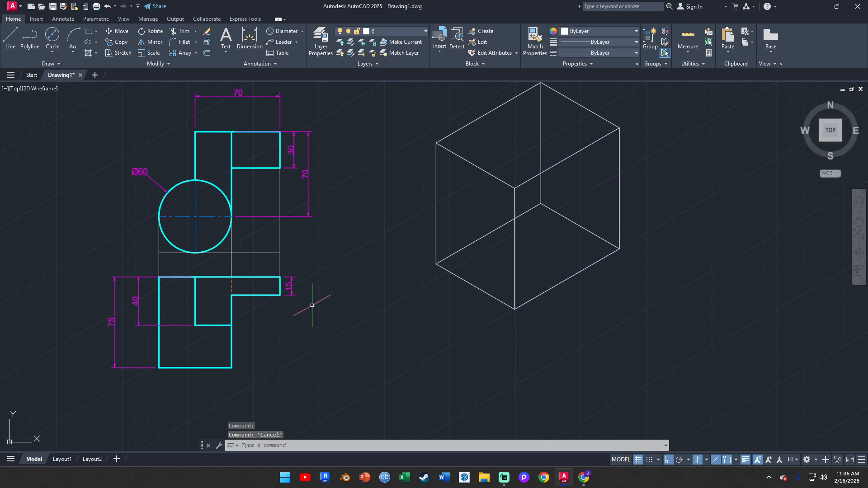
middle_drag(287, 203, 343, 224)
scroll(217, 199, up, 2)
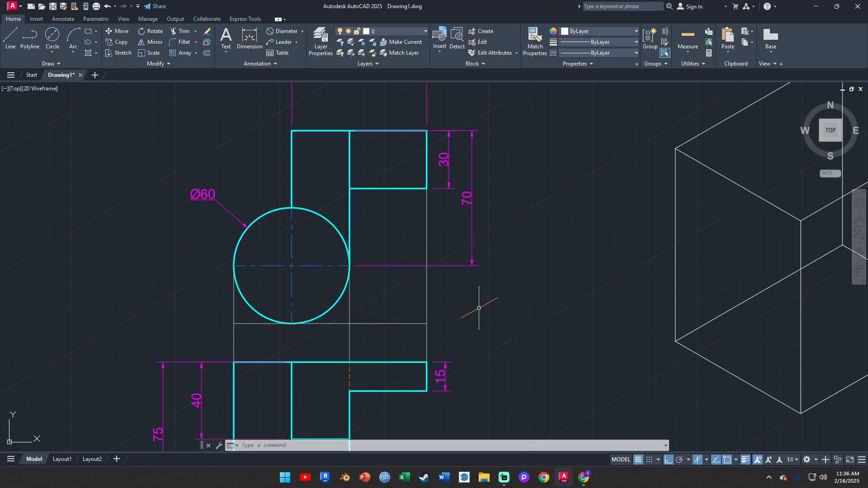
scroll(339, 262, down, 2)
scroll(300, 246, down, 1)
middle_drag(560, 238, 515, 257)
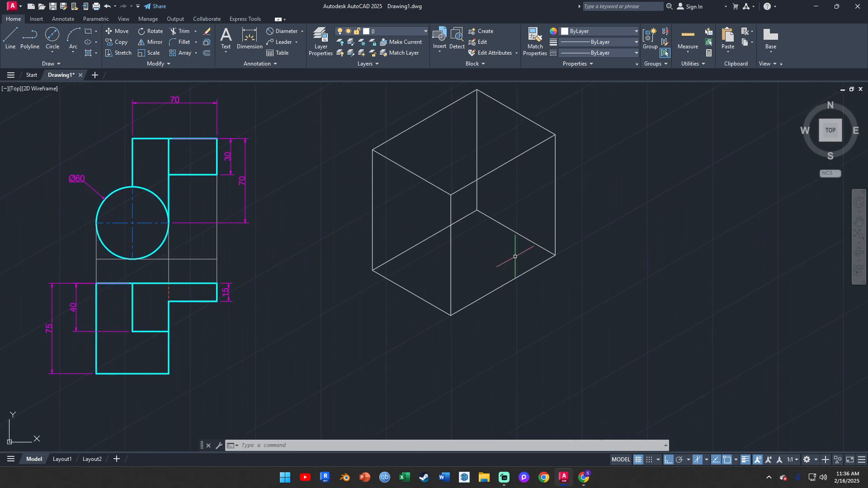
- Copy the lower edge of the front-right face 60 units straight up from the box's lowest corner
scroll(464, 321, up, 2)
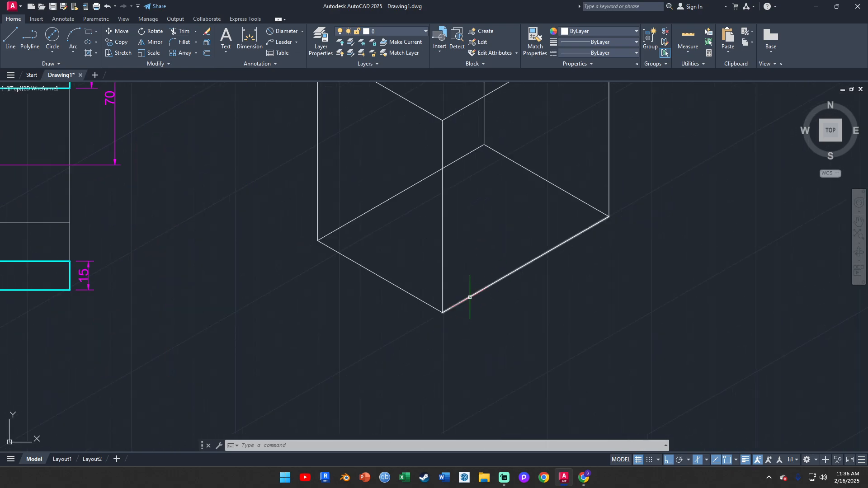
click(470, 298)
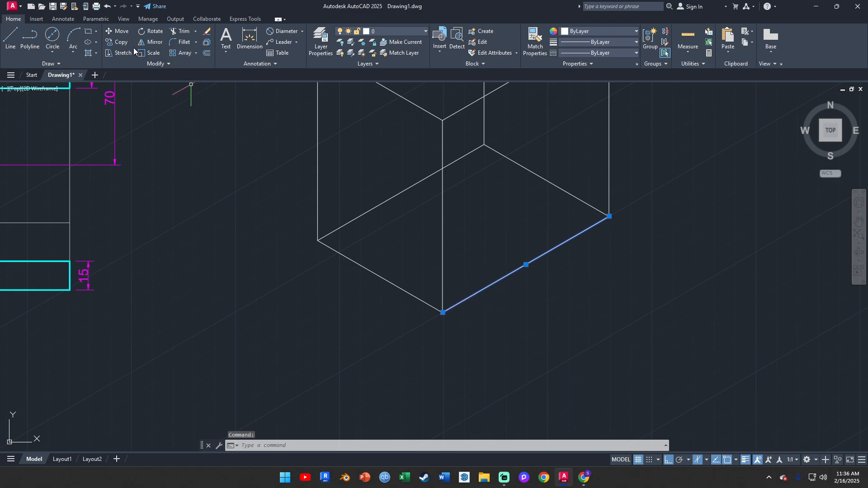
click(119, 41)
click(443, 312)
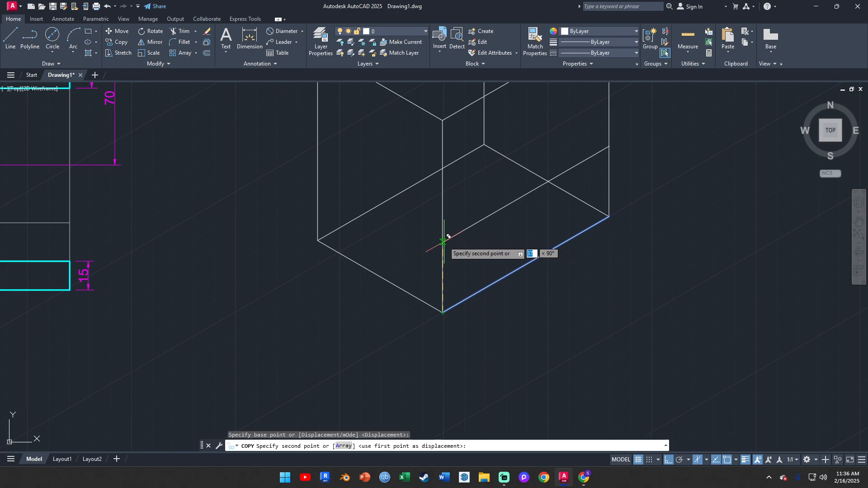
text(6)
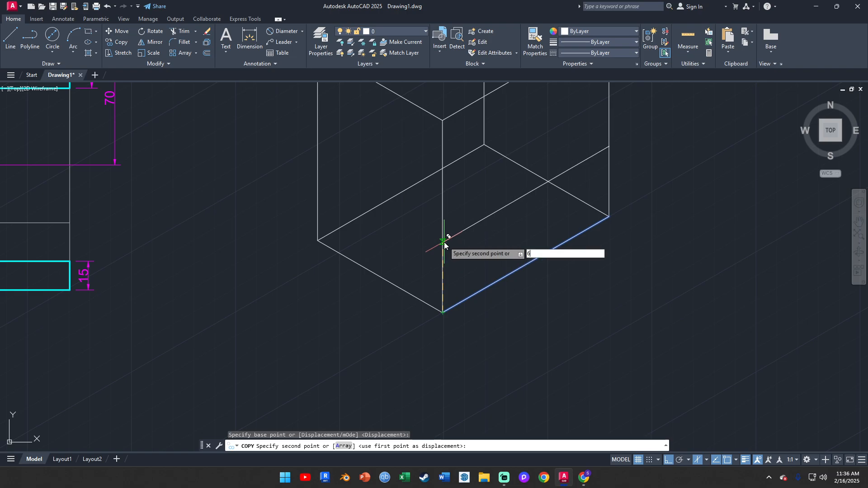
text(0)
key(Return)
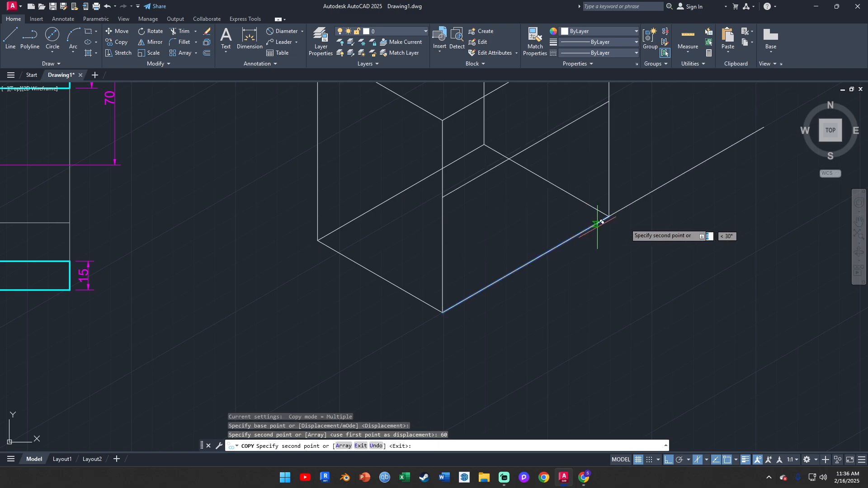
key(Escape)
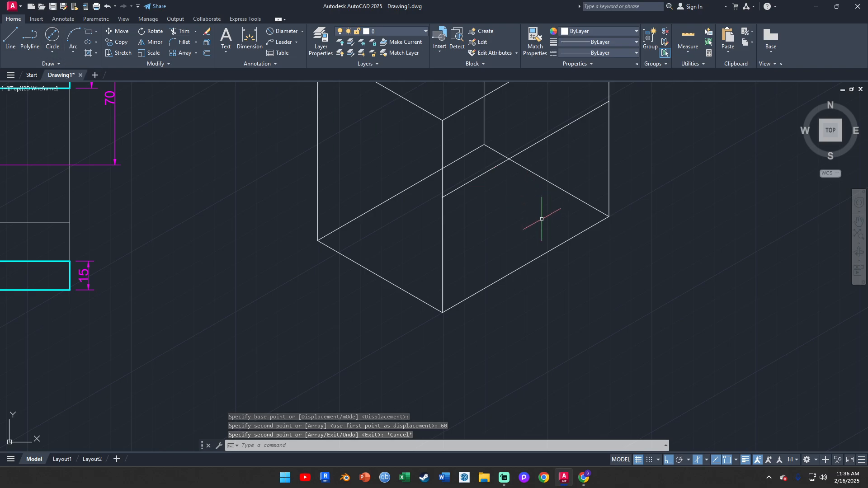
- Copy the front vertical edge 60 units along the 30° axis from the box's lowest corner
click(443, 215)
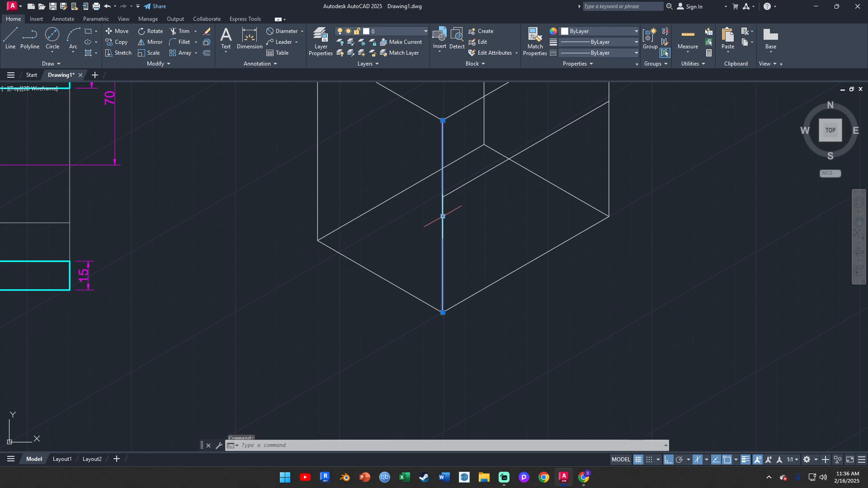
click(119, 42)
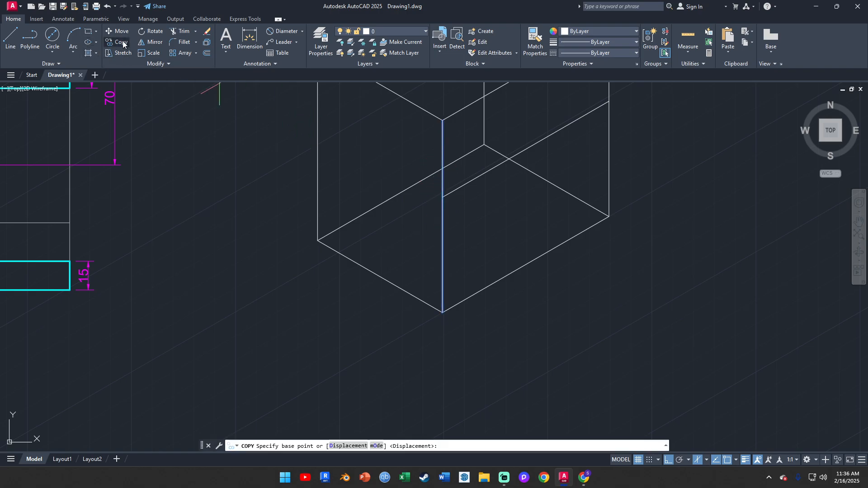
click(442, 312)
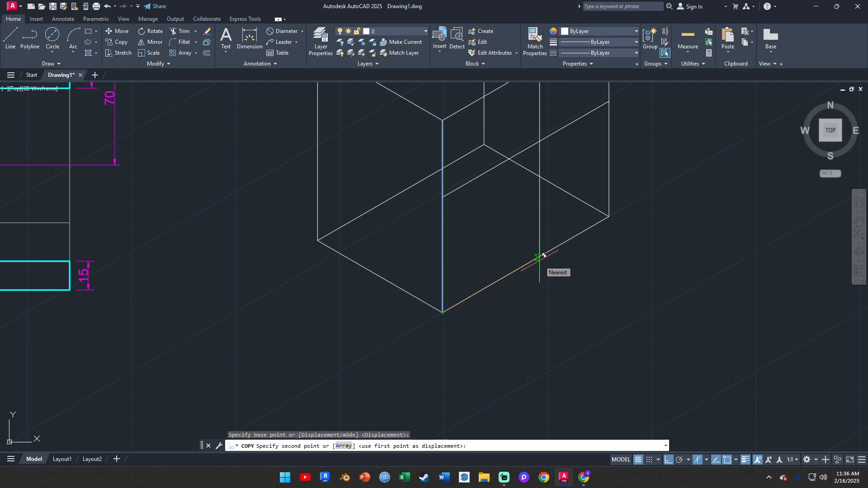
text(60)
key(Return)
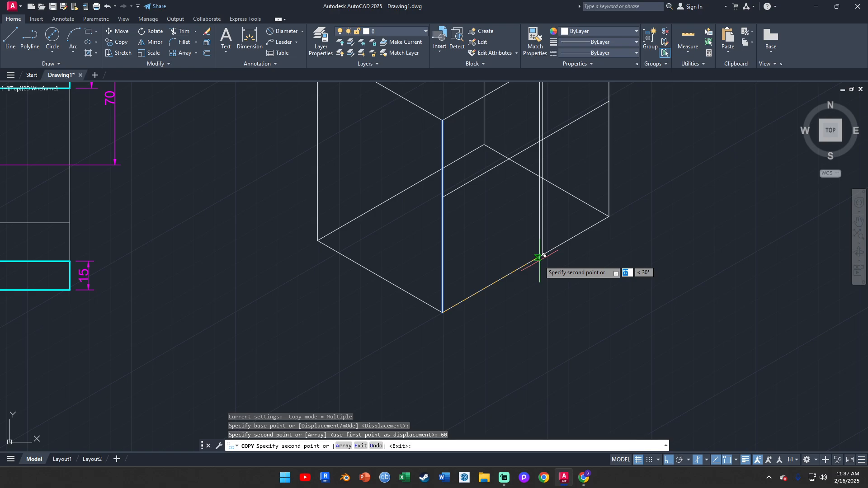
key(Escape)
- Trim the two copied lines beyond their intersection to leave a 60 by 60 isometric square on the front-right face
middle_drag(674, 210, 656, 287)
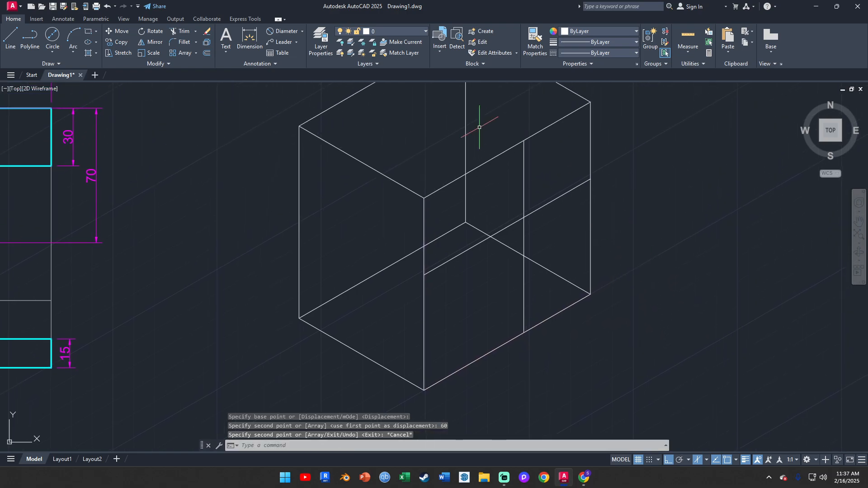
click(181, 31)
mouse_move(550, 175)
mouse_down()
mouse_move(513, 178)
mouse_move(547, 165)
mouse_move(552, 222)
mouse_up()
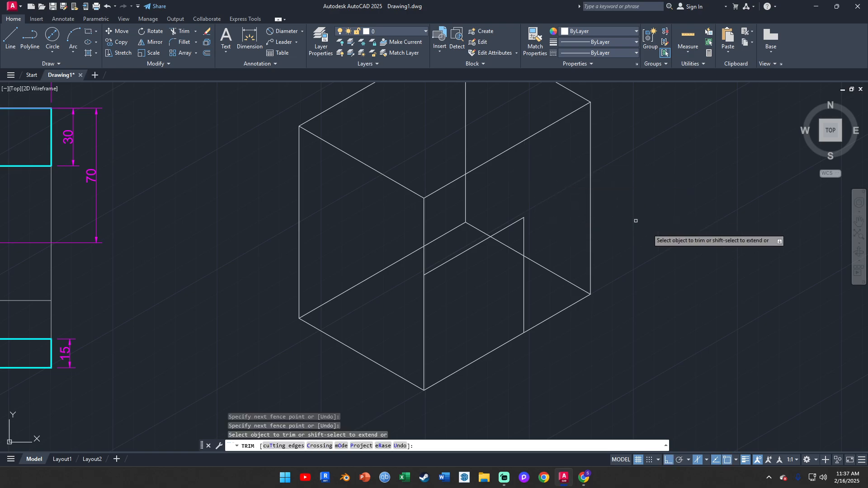
key(Escape)
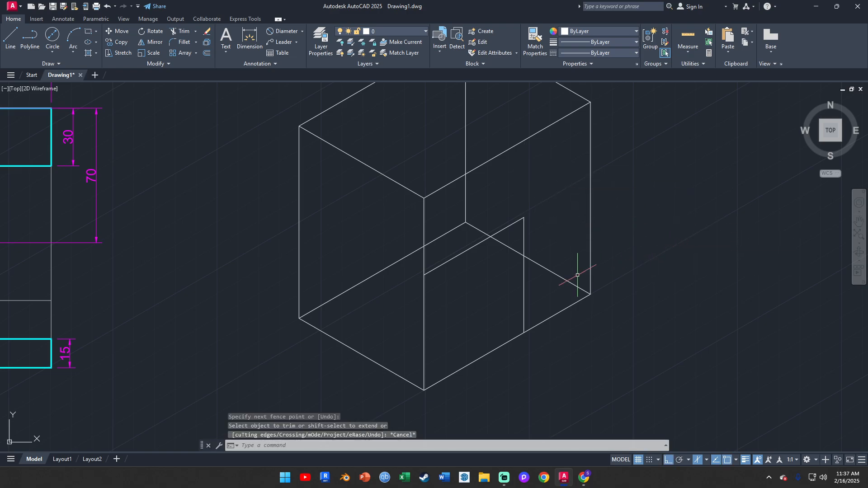
- Examine the 60-unit isometric square's four sides against the Ø60 circle in the orthographic view
click(466, 250)
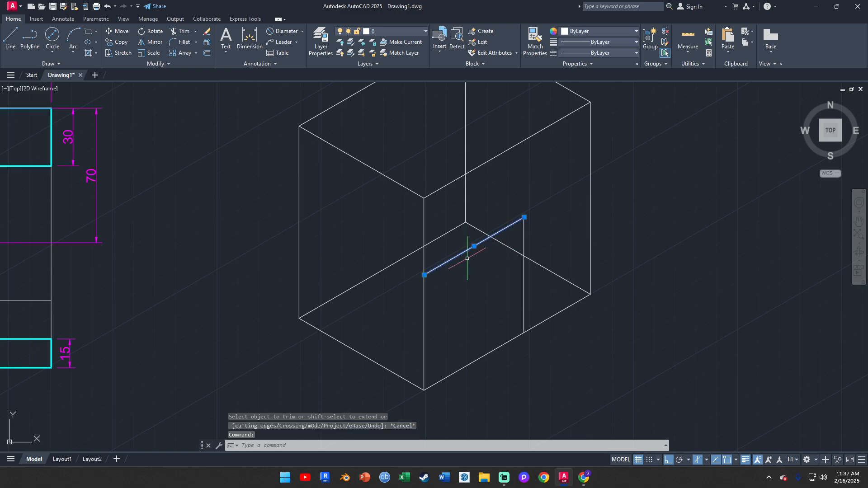
click(525, 277)
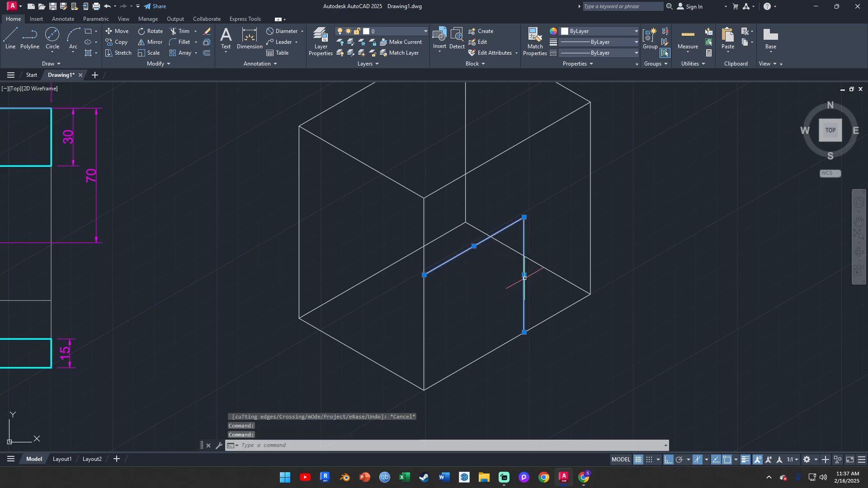
click(494, 350)
click(426, 301)
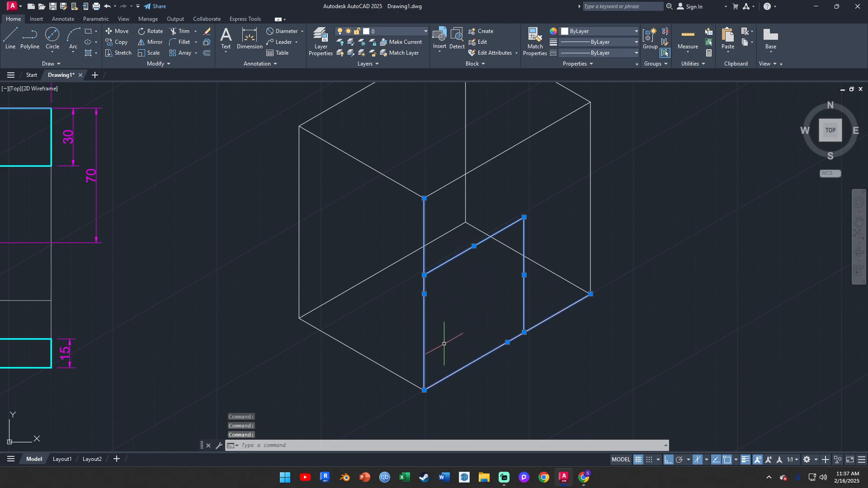
scroll(505, 291, down, 2)
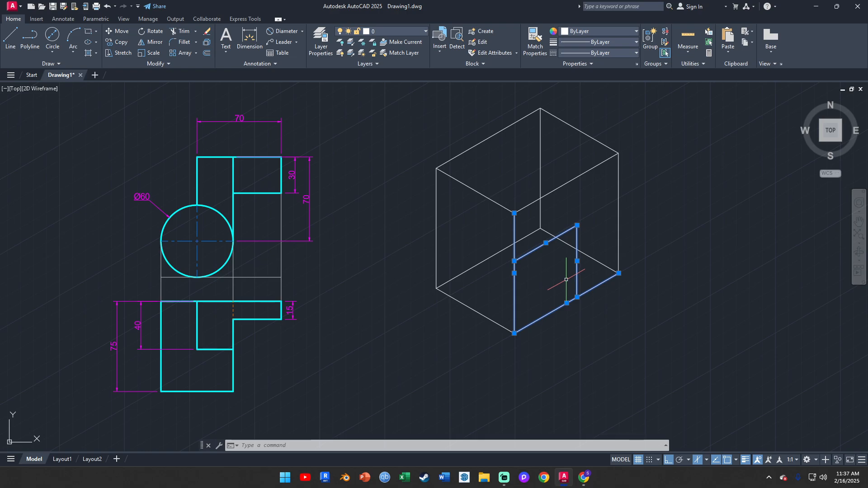
scroll(544, 275, up, 2)
scroll(543, 274, down, 2)
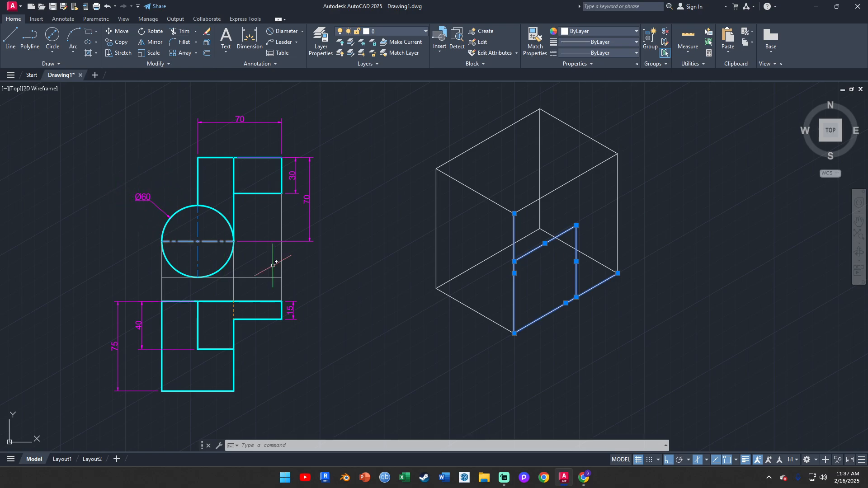
scroll(565, 270, up, 4)
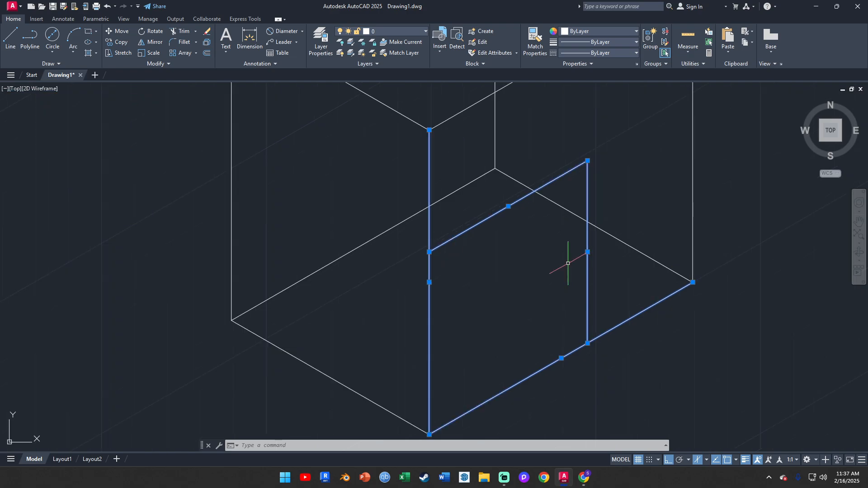
key(Escape)
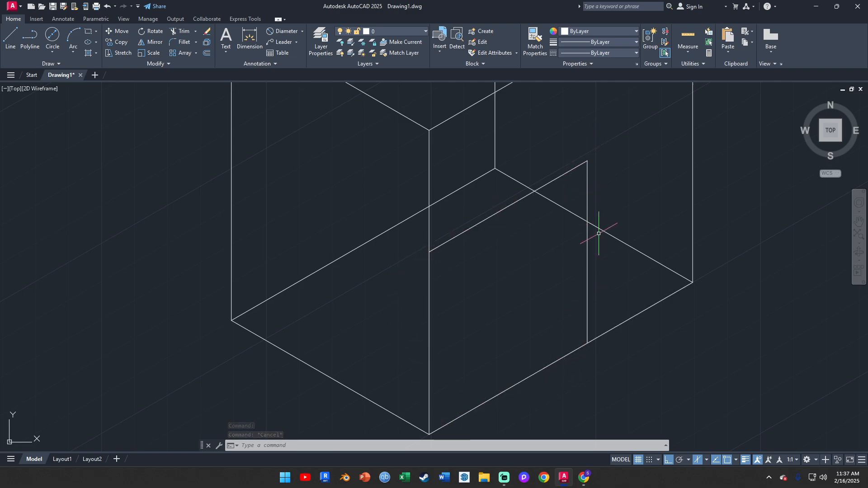
- Copy the isometric square's upper edge straight down to the midpoint of its right vertical side, forming the sloping centre line
middle_drag(545, 287, 526, 253)
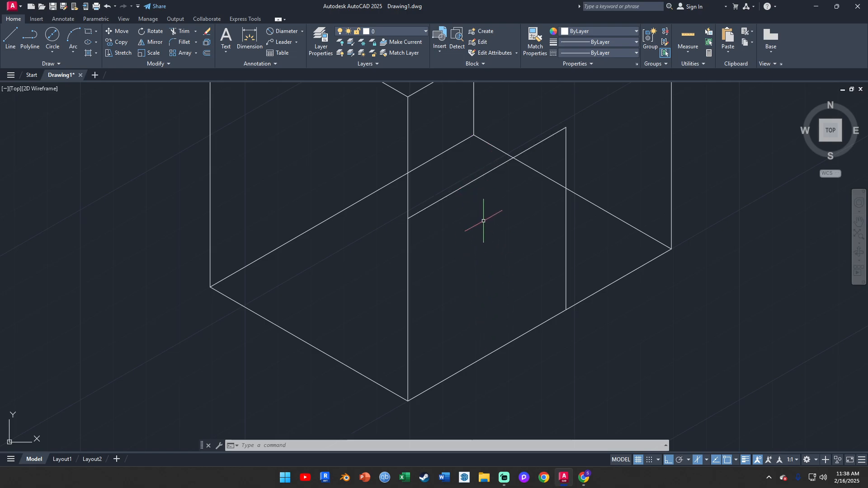
click(488, 173)
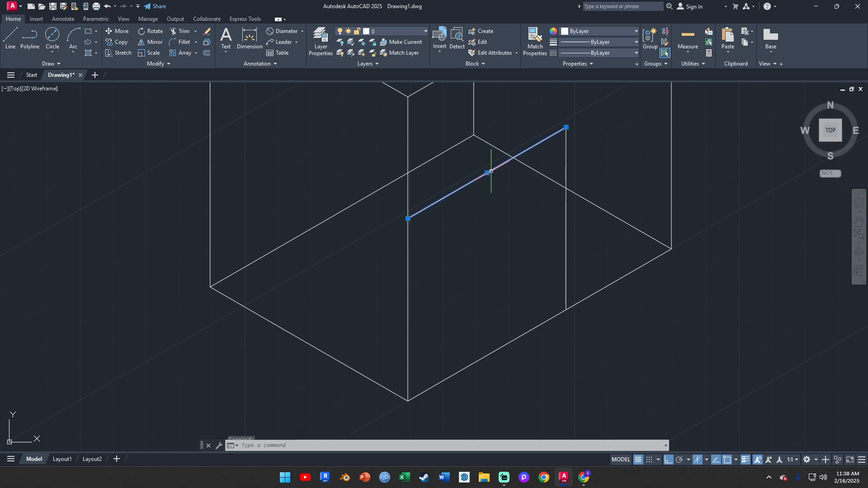
click(121, 42)
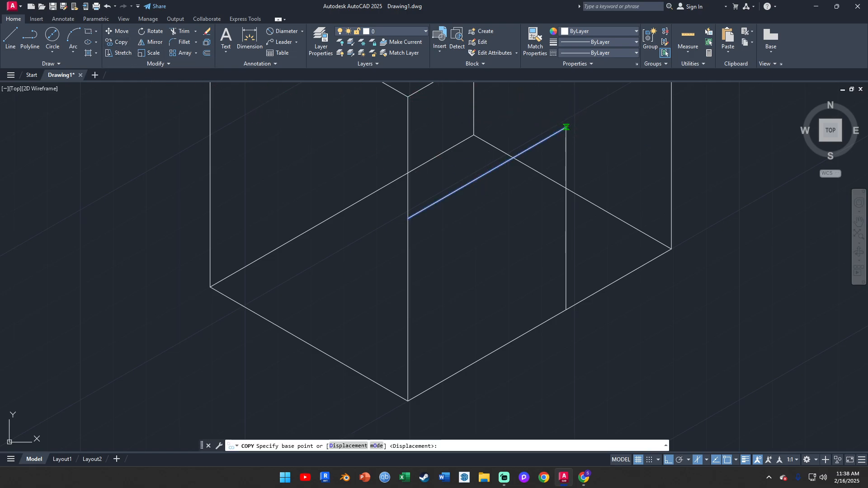
click(567, 128)
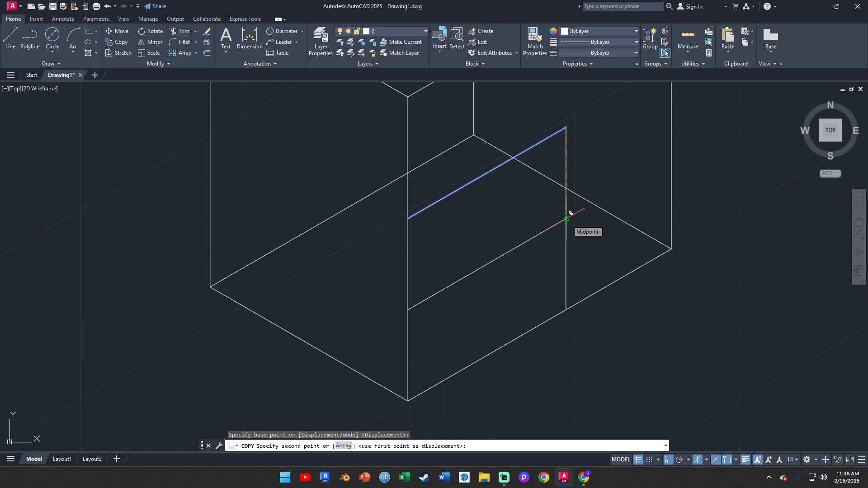
click(567, 218)
key(Escape)
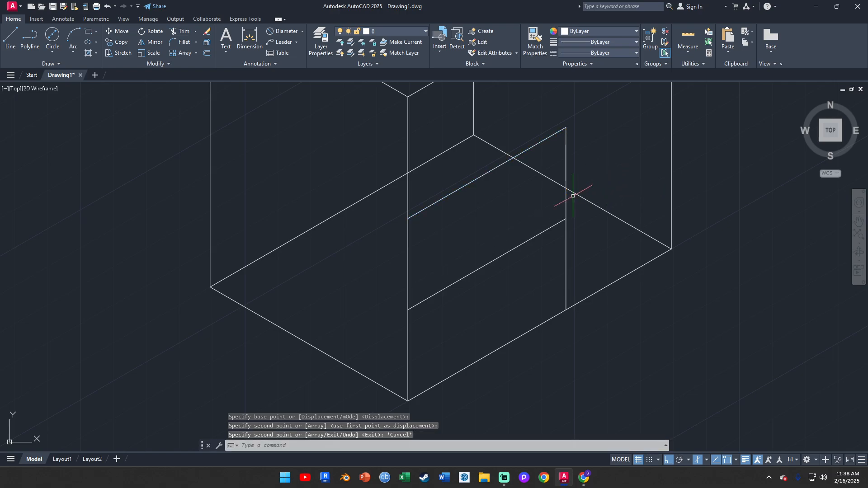
- Copy the isometric square's right vertical side to the midpoint of its upper edge, forming the vertical centre line
click(567, 194)
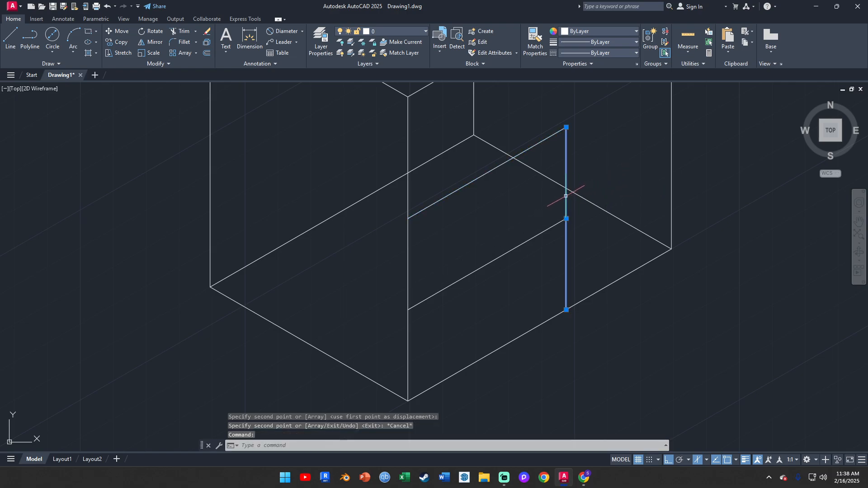
click(122, 44)
click(567, 127)
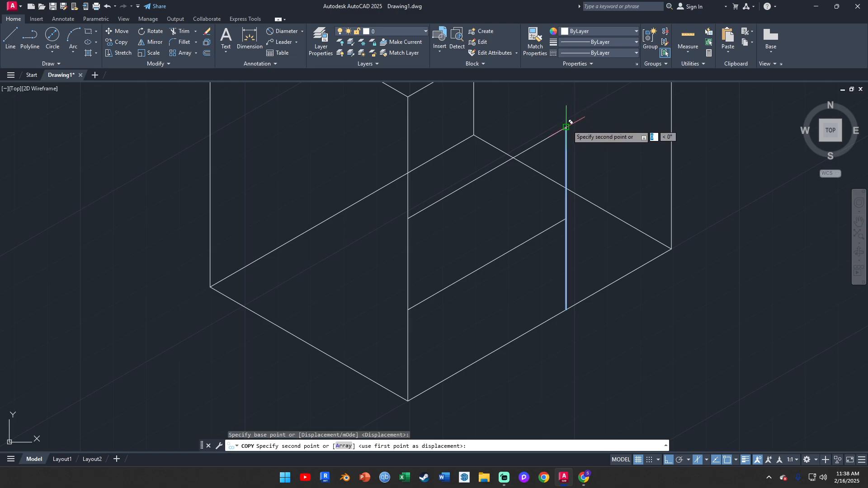
click(492, 168)
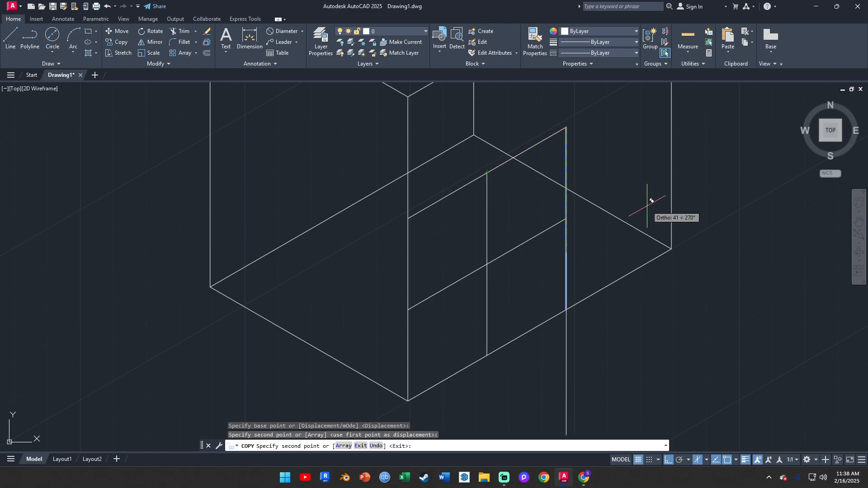
key(Escape)
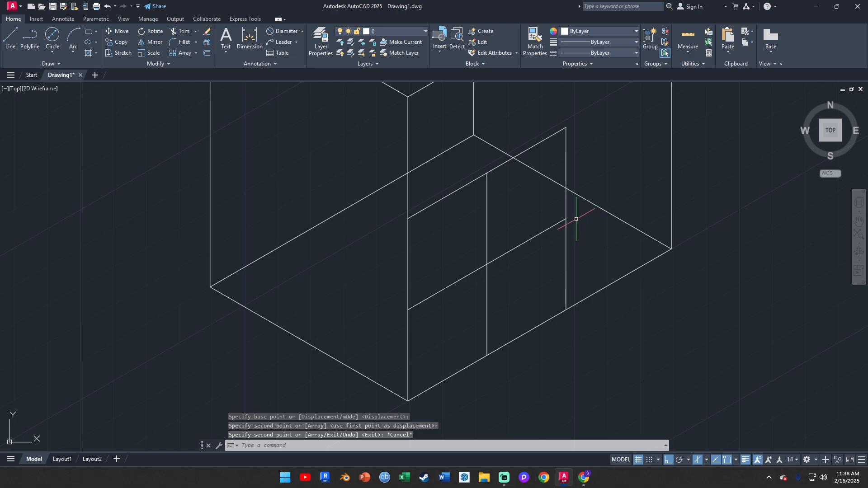
scroll(551, 210, down, 2)
scroll(540, 222, down, 2)
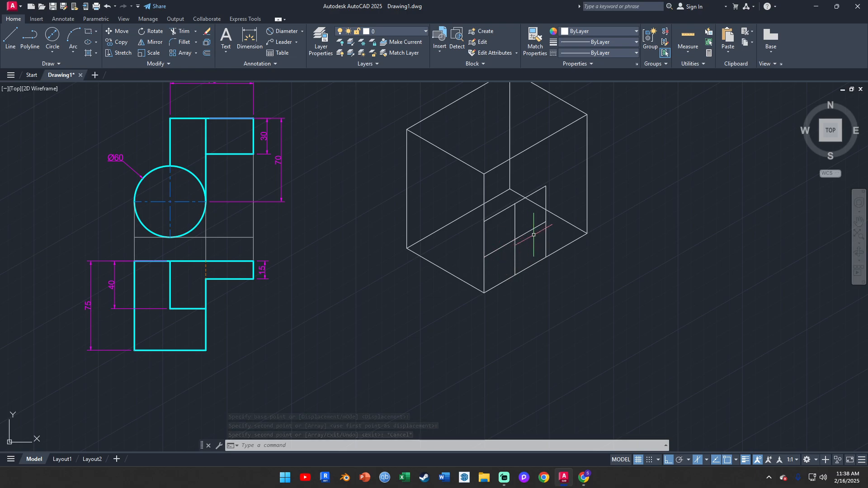
scroll(538, 226, up, 4)
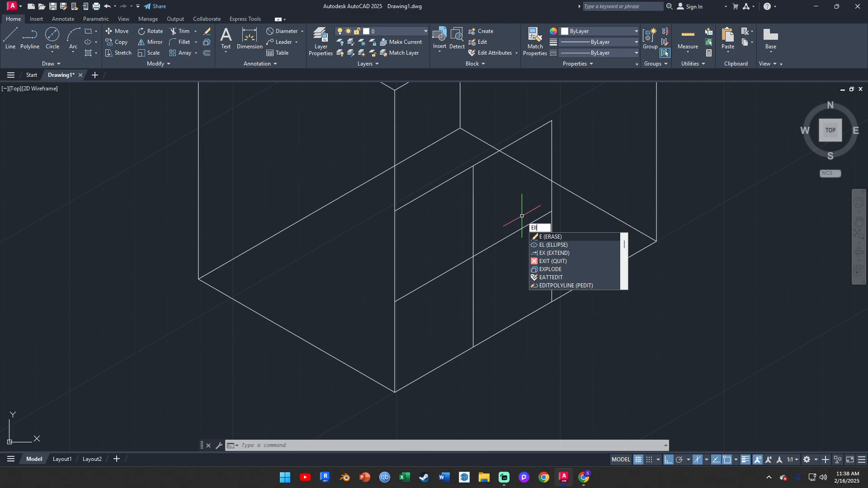
text(lips)
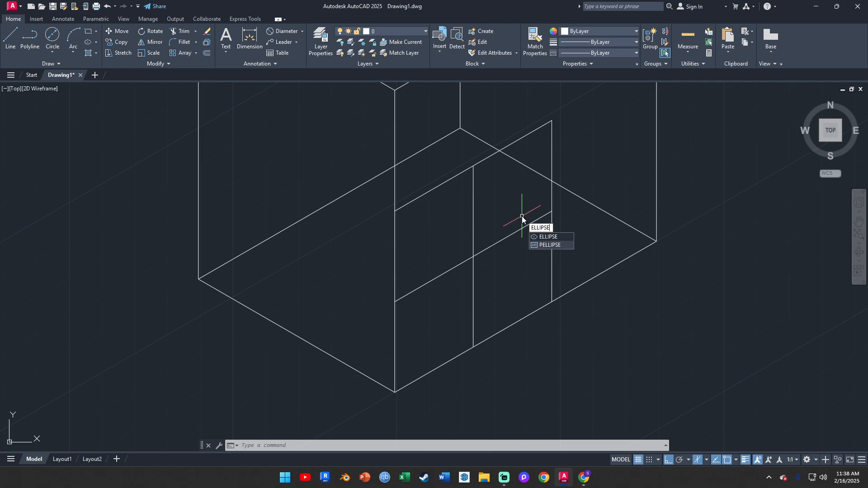
key(BackSpace)
key(BackSpace)
key(BackSpace)
key(BackSpace)
key(BackSpace)
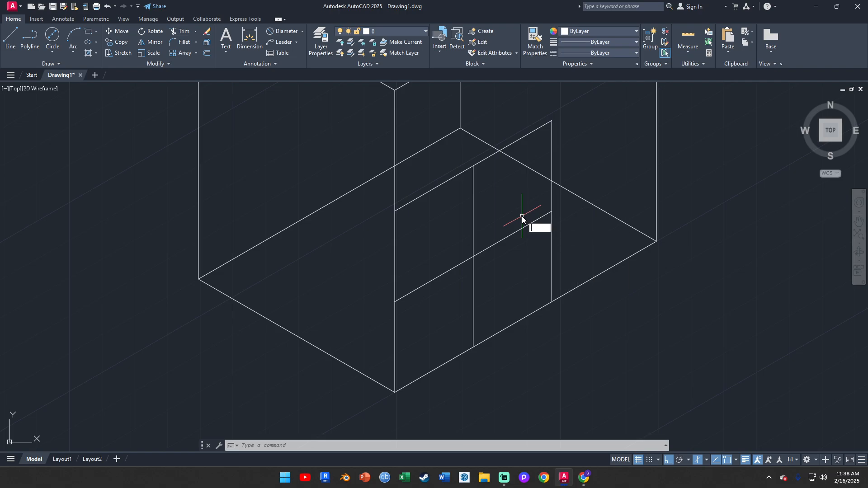
text(isoc)
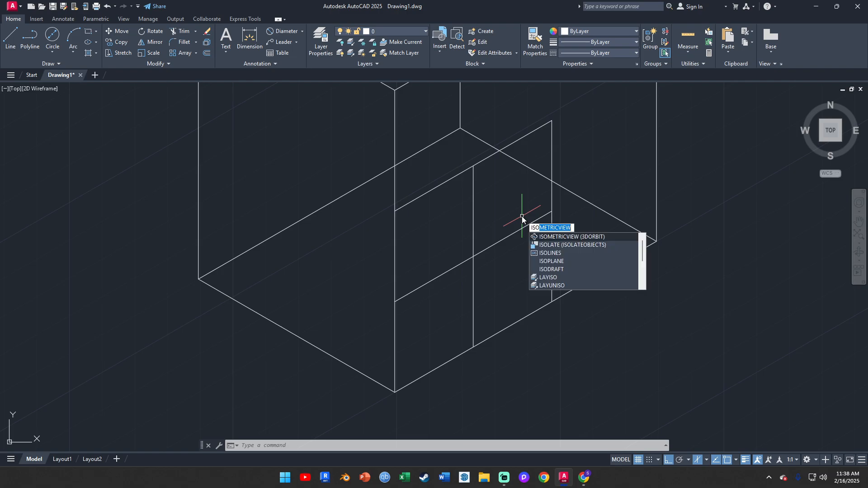
text(irc)
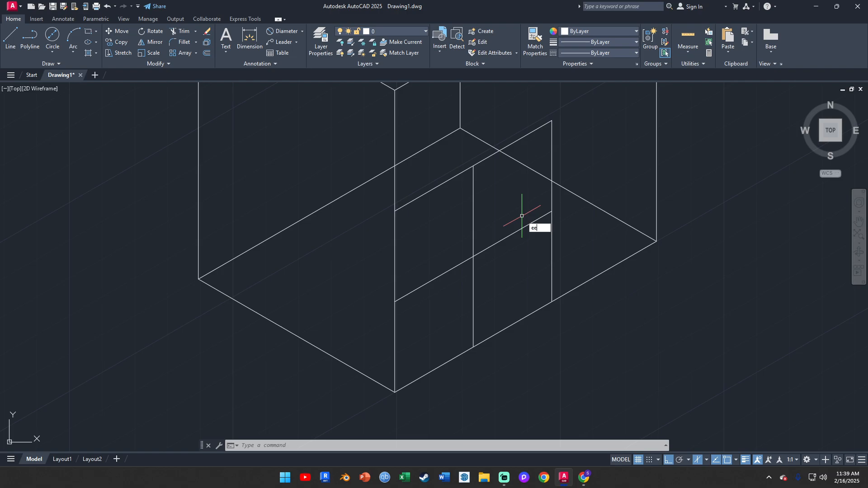
- Draw an Ellipse with the Isocircle option, centred where the two centre lines cross and reaching the midpoint of the square's right side
key(BackSpace)
text(lli)
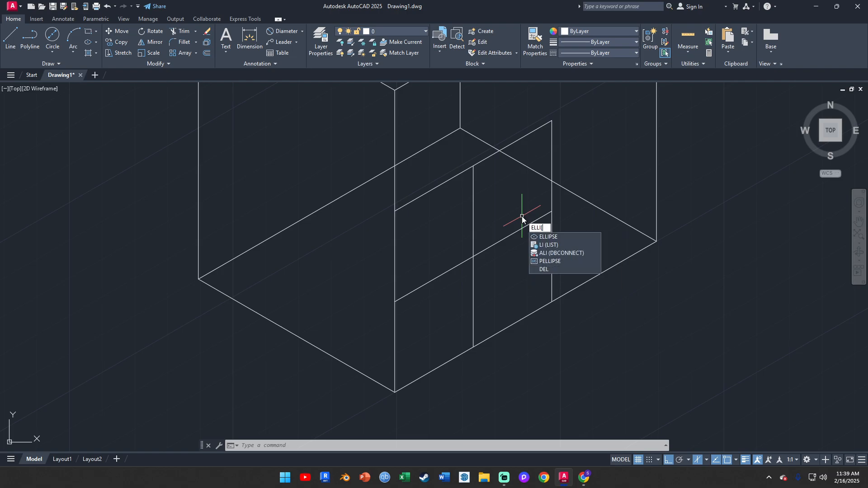
text(pse)
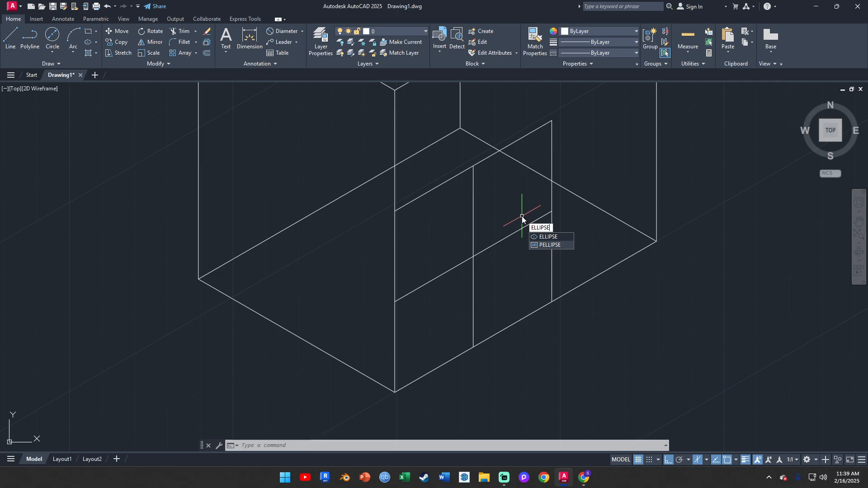
key(Return)
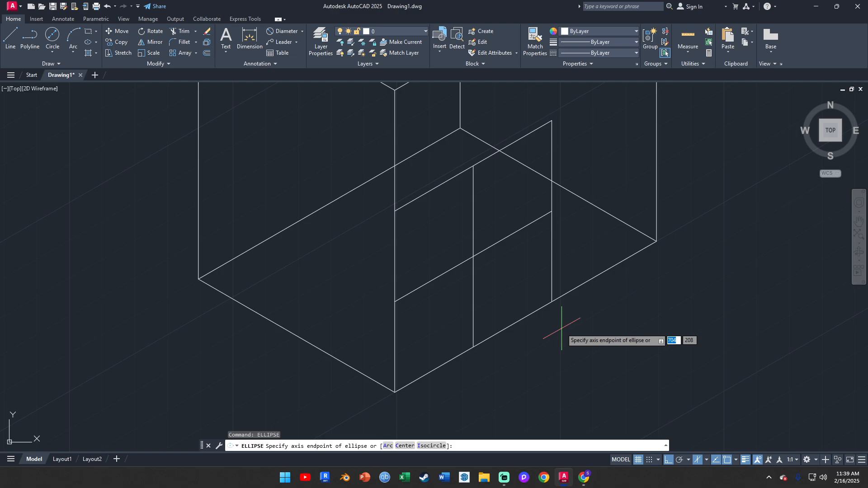
text(i)
key(Return)
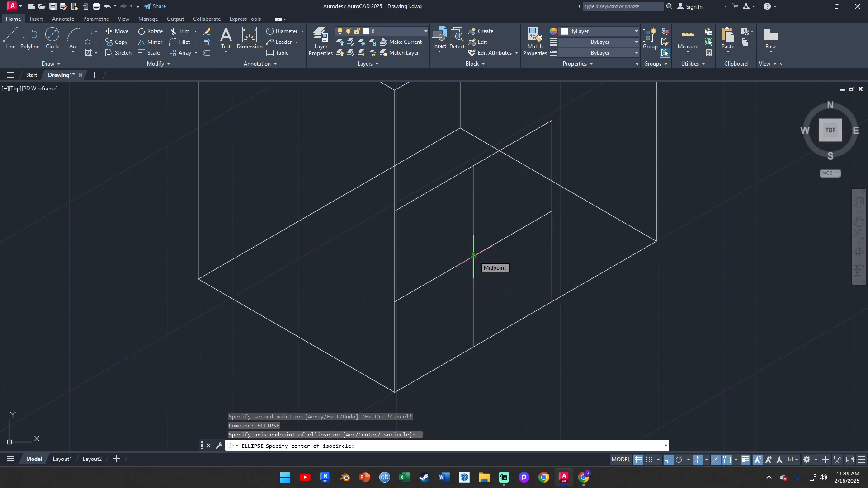
click(473, 257)
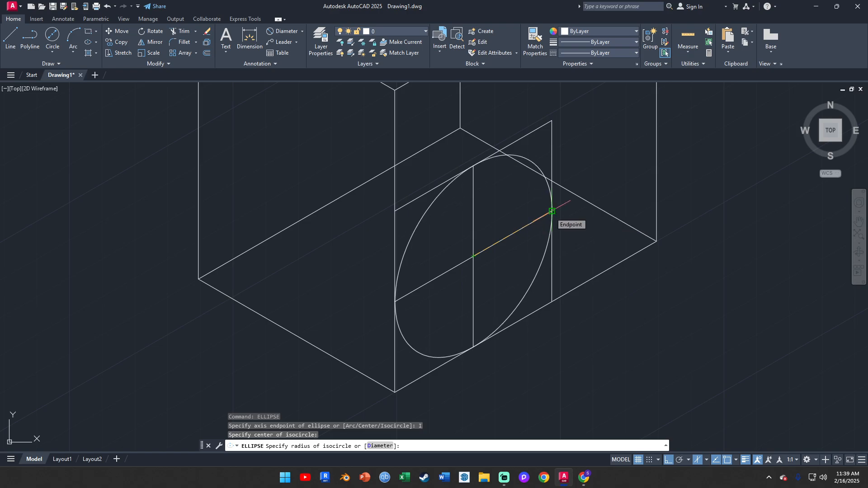
click(552, 211)
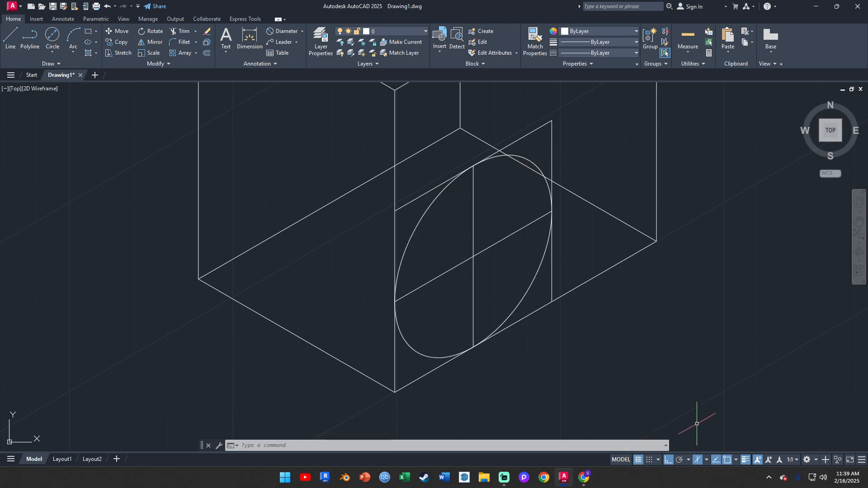
- Check the active isoplane, compare the isocircle with the orthographic views, and inspect the four edges of the box's rear-left face
click(707, 460)
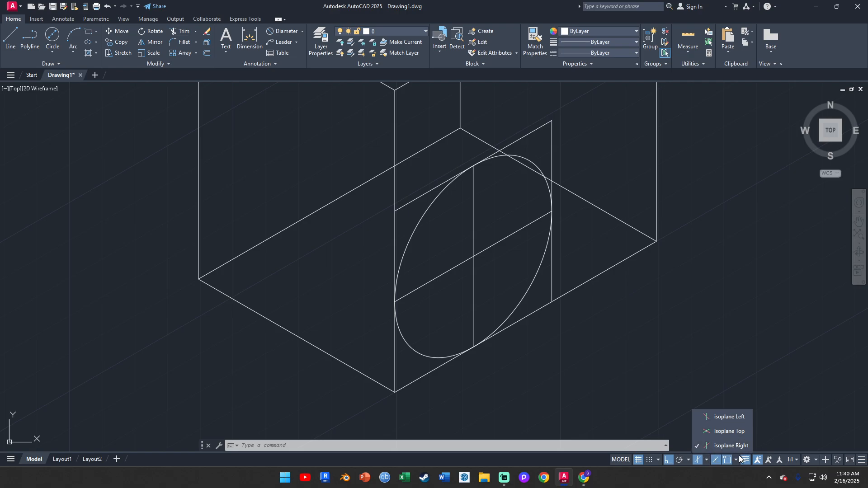
click(707, 460)
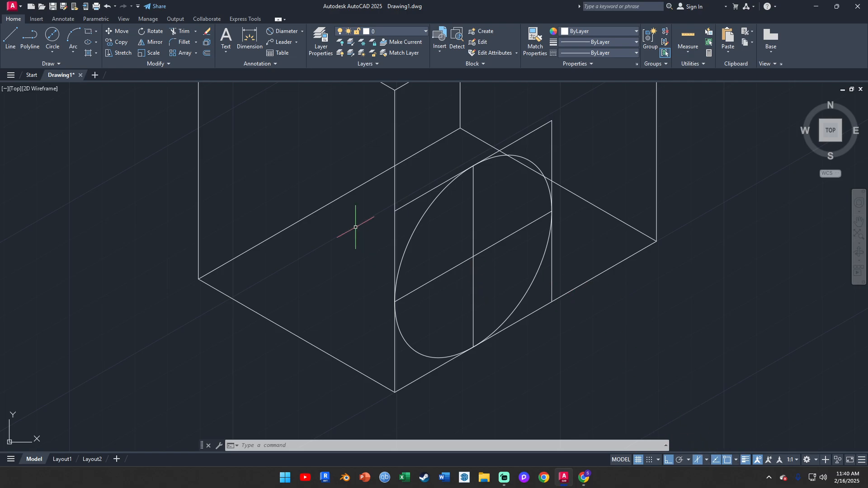
scroll(412, 265, down, 1)
middle_drag(430, 259, 517, 265)
scroll(490, 254, down, 2)
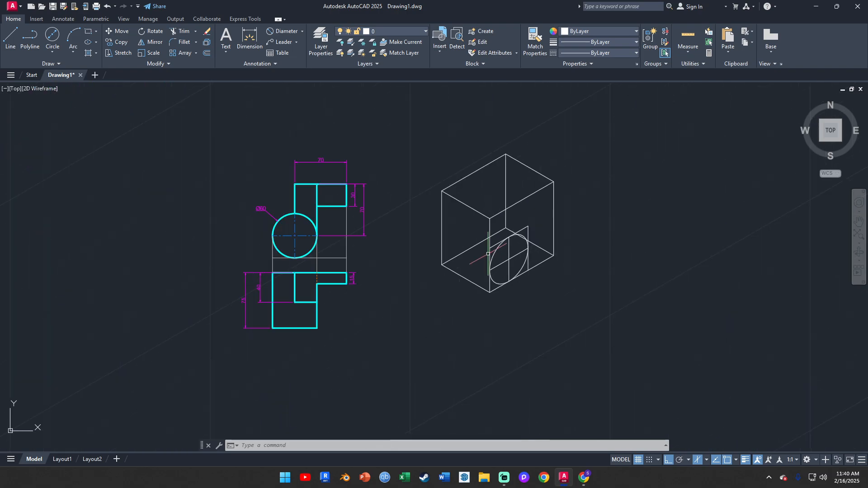
scroll(291, 344, up, 2)
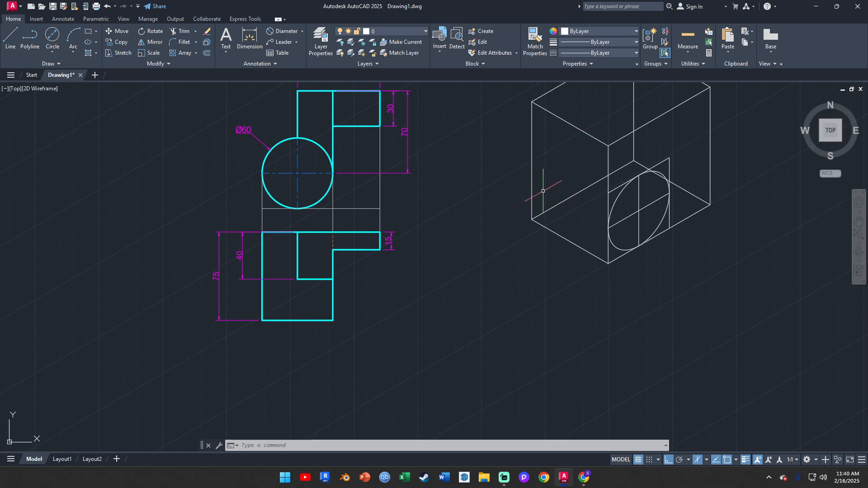
middle_drag(585, 105, 555, 166)
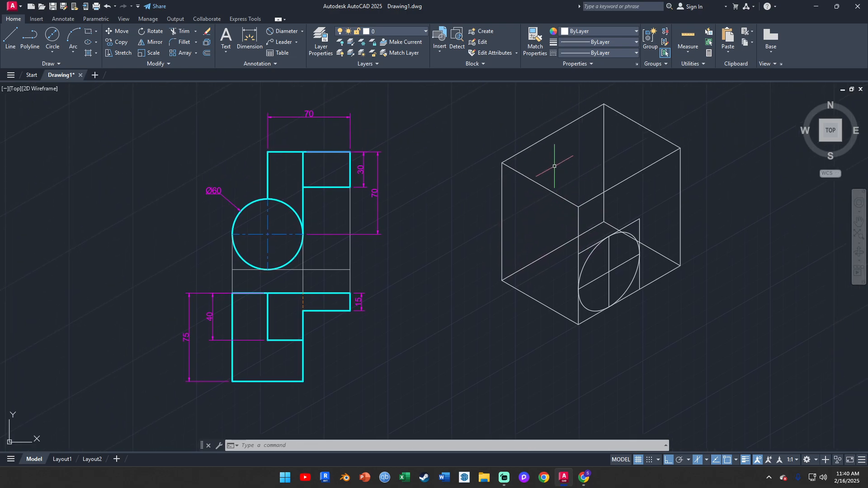
click(549, 135)
click(538, 258)
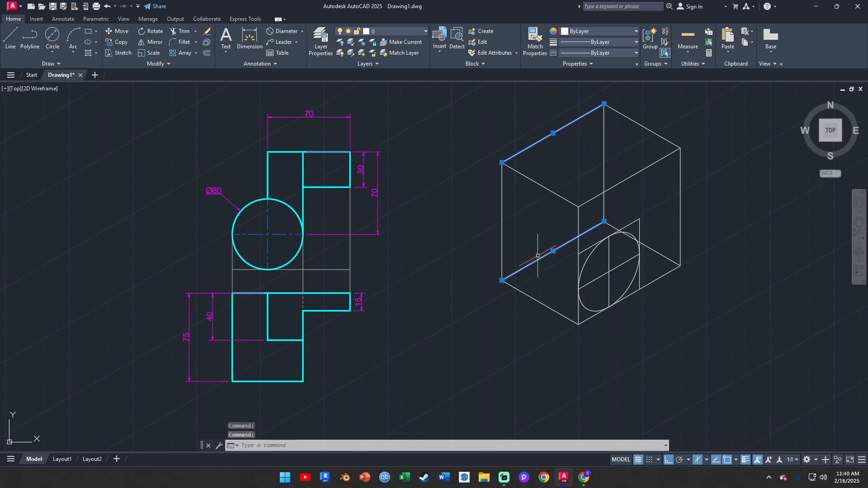
click(502, 213)
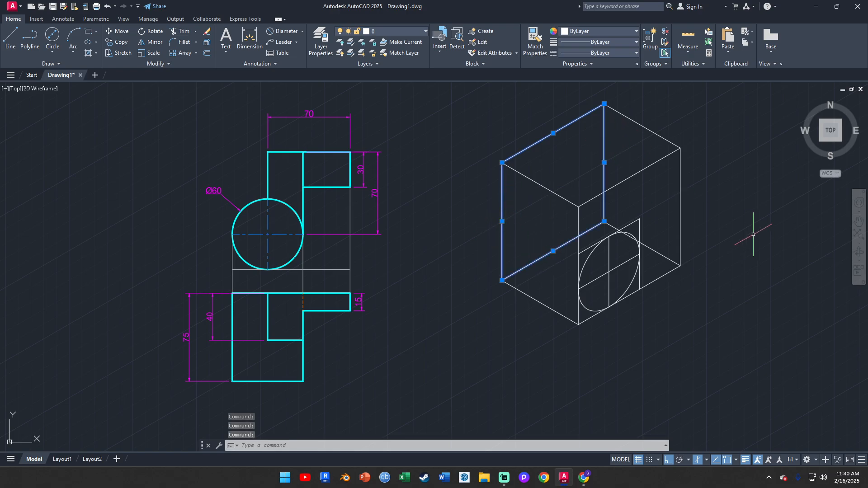
key(Escape)
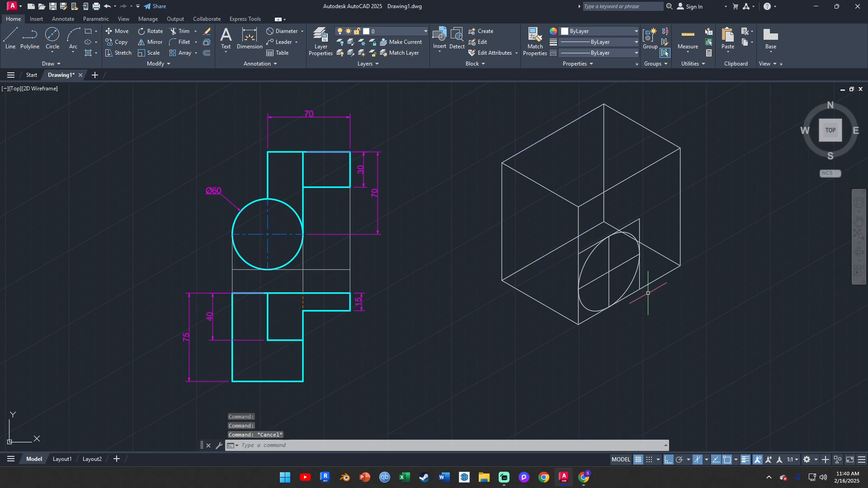
- Copy the isocircle from the box's lowest corner to the bottom corner of the rear-left face, 75 units along 150°
scroll(618, 317, up, 2)
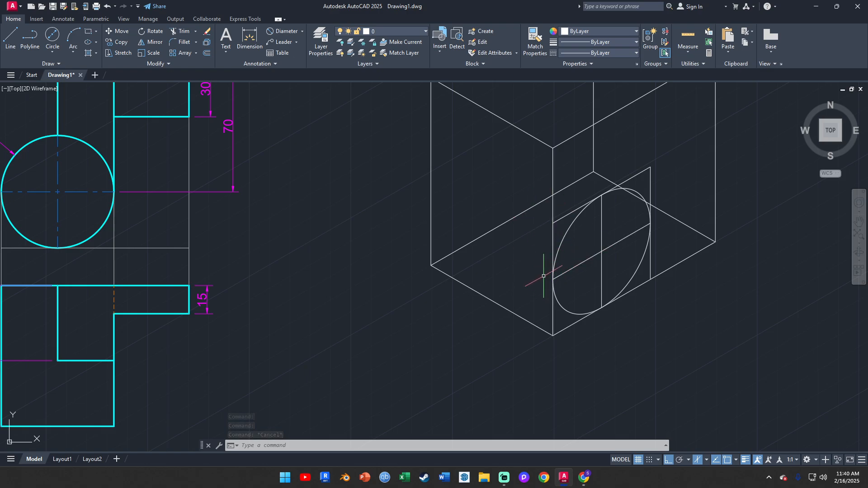
middle_drag(616, 244, 558, 251)
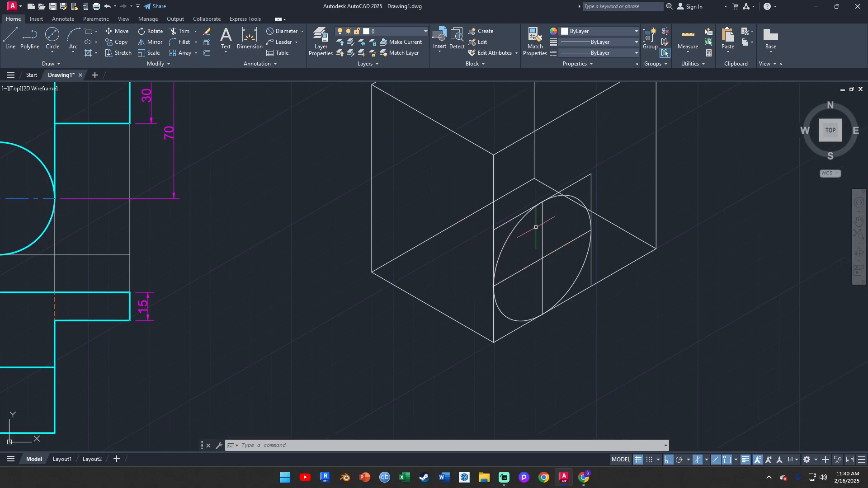
click(520, 220)
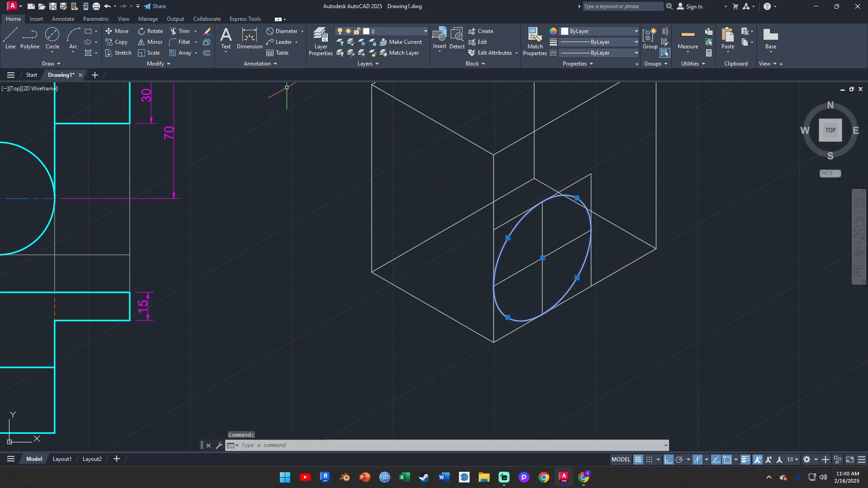
click(118, 42)
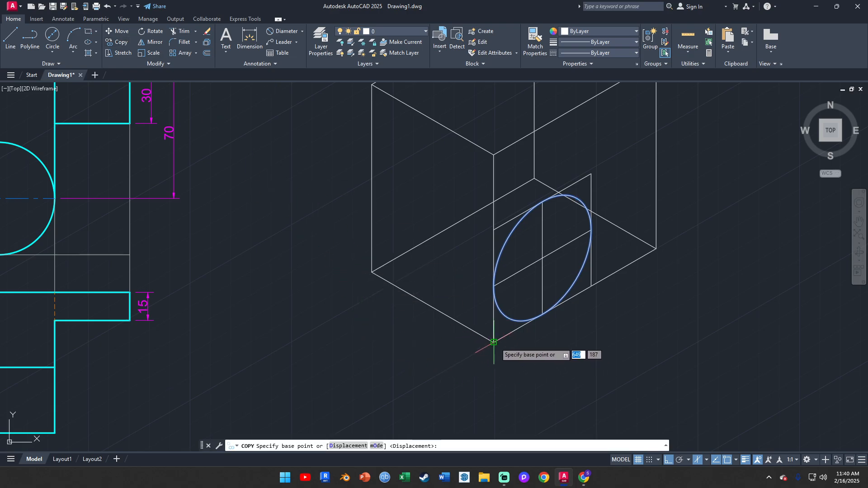
click(494, 343)
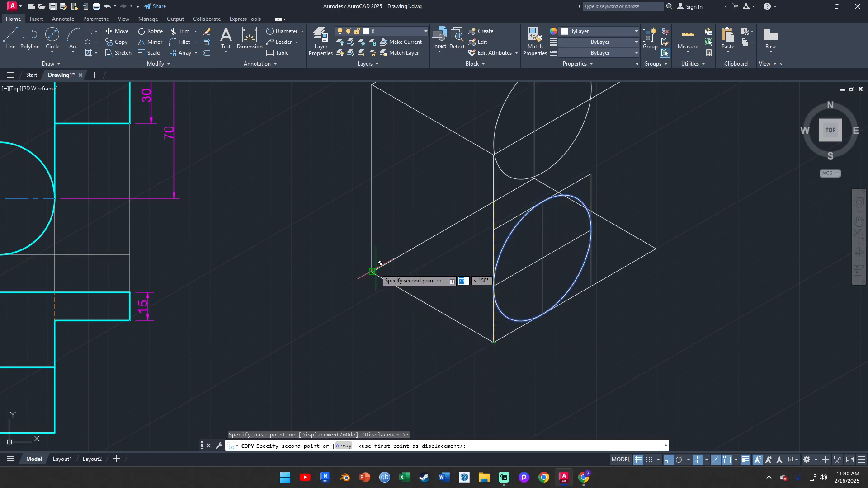
click(372, 271)
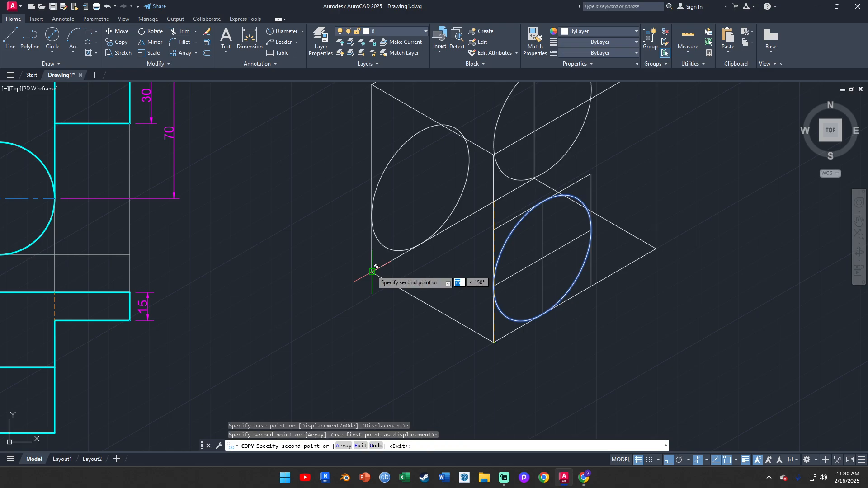
- End the copy, then examine both isocircles in the box and the list of enabled object snap modes
key(Escape)
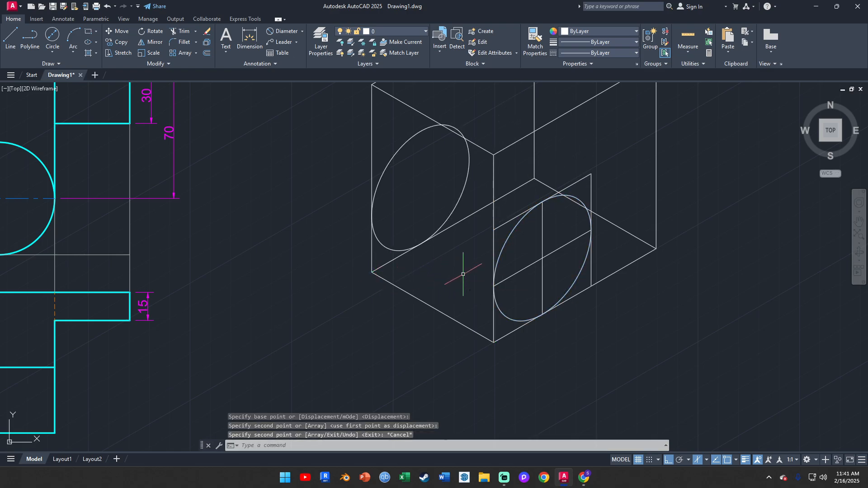
scroll(500, 315, down, 3)
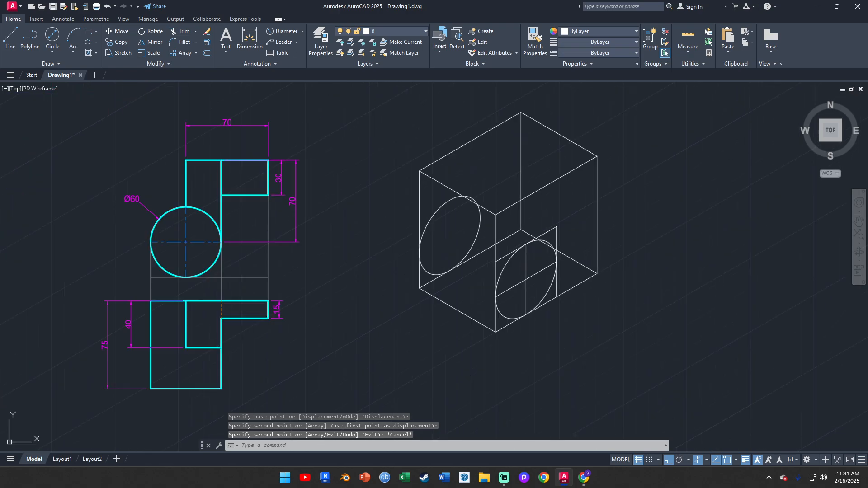
scroll(472, 204, up, 2)
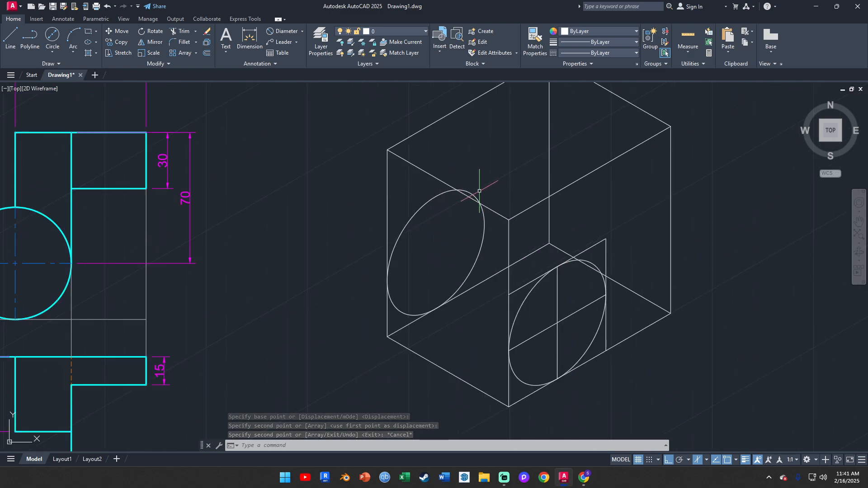
scroll(575, 278, up, 2)
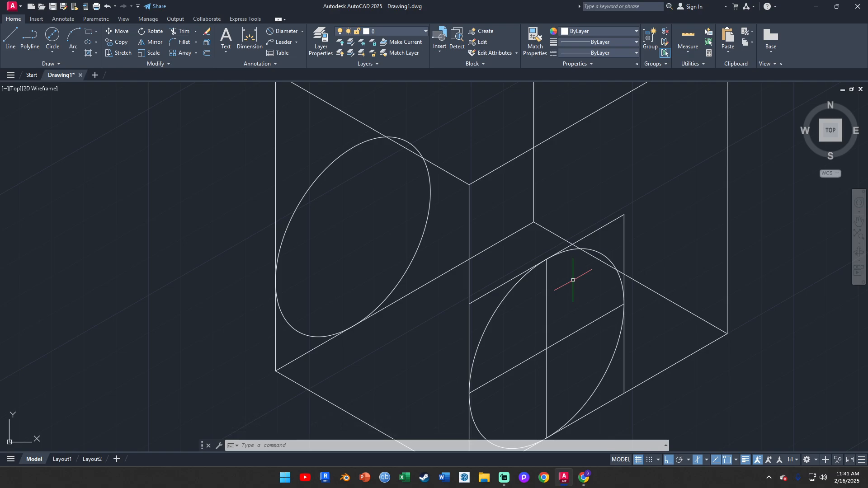
scroll(575, 276, down, 2)
middle_drag(576, 274, 509, 243)
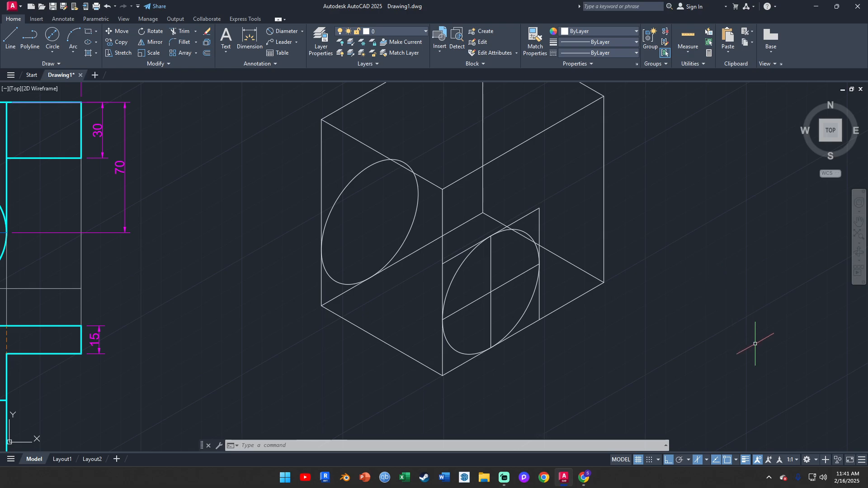
click(737, 460)
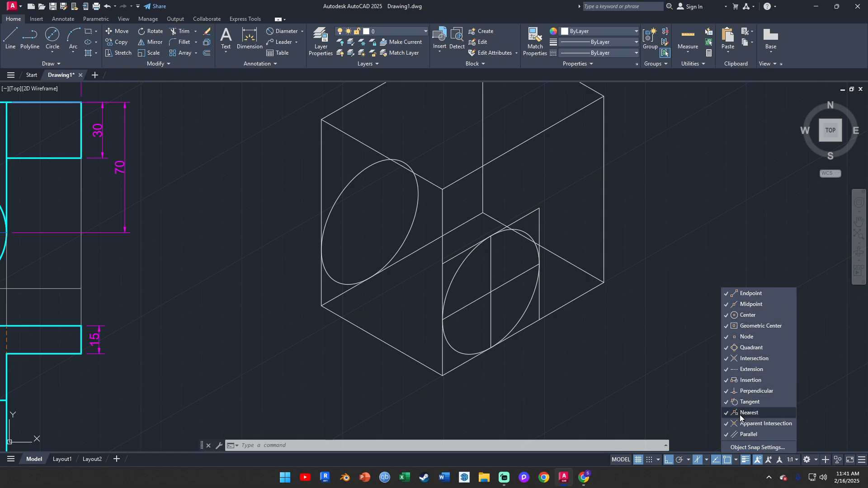
click(736, 460)
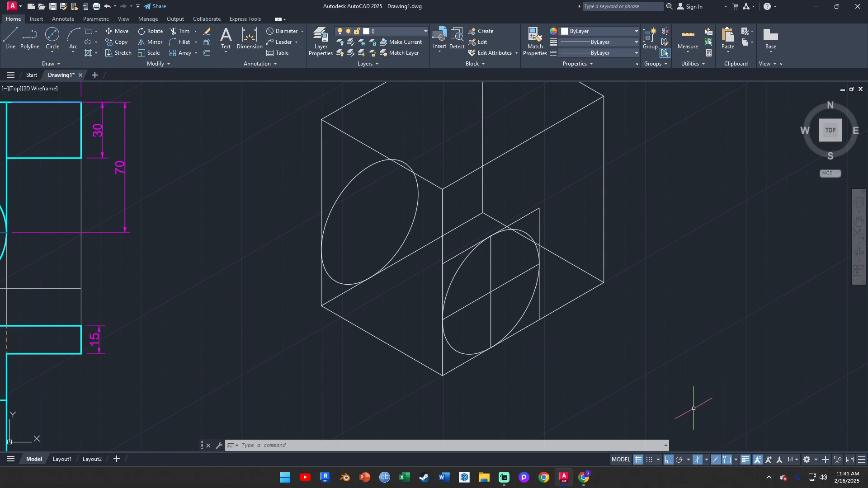
- Draw a line from the rear isocircle's upper-right quadrant to the matching quadrant of the front isocircle, forming the cylinder's upper edge
click(10, 45)
scroll(526, 231, up, 2)
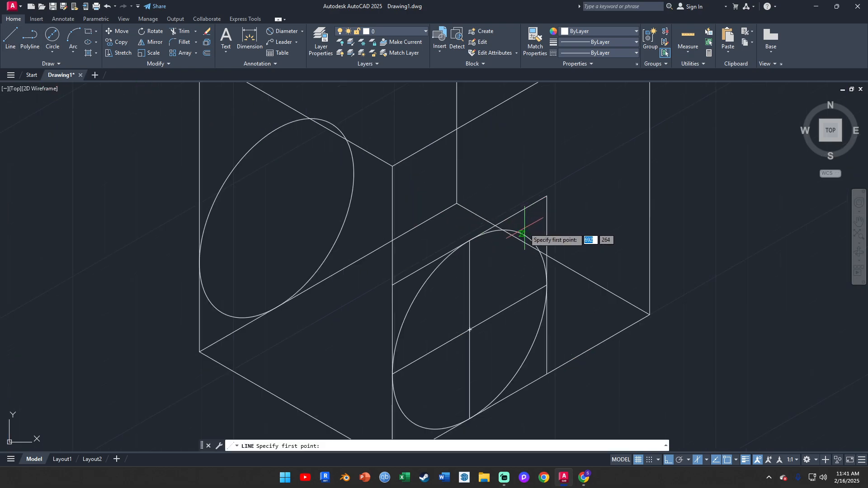
click(332, 123)
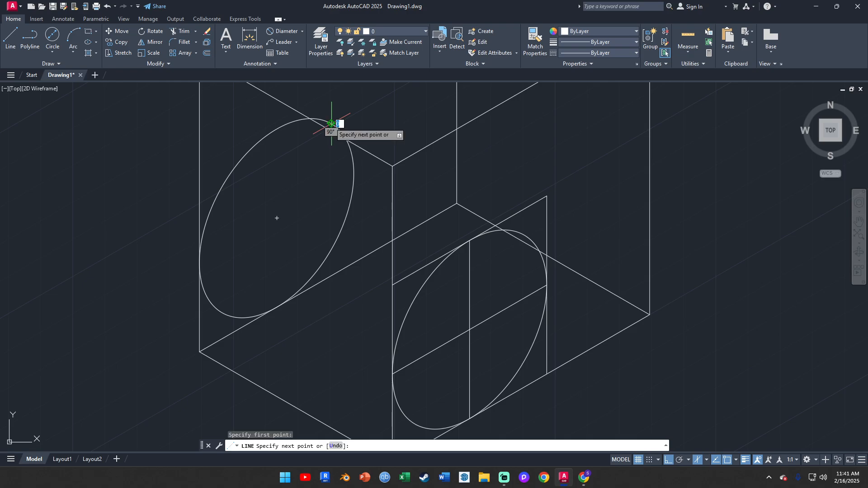
click(525, 235)
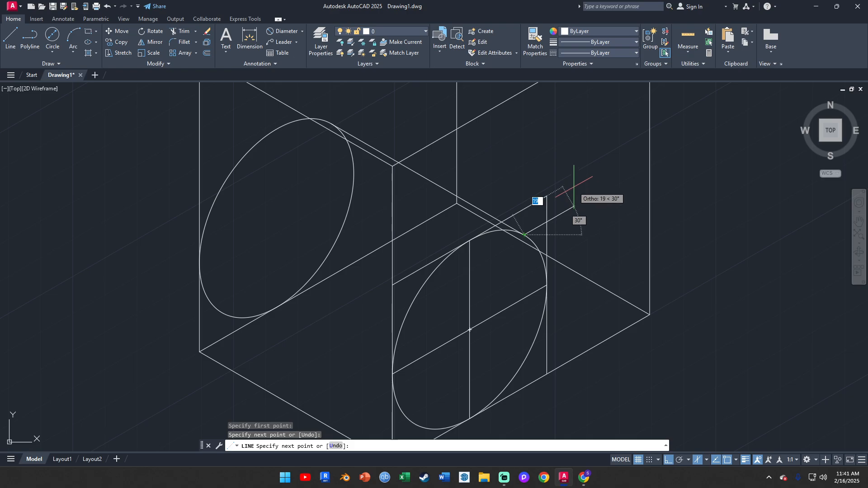
key(Escape)
- Draw a line from the rear isocircle's lower-left quadrant to the matching quadrant of the front isocircle, forming the cylinder's lower edge
click(11, 37)
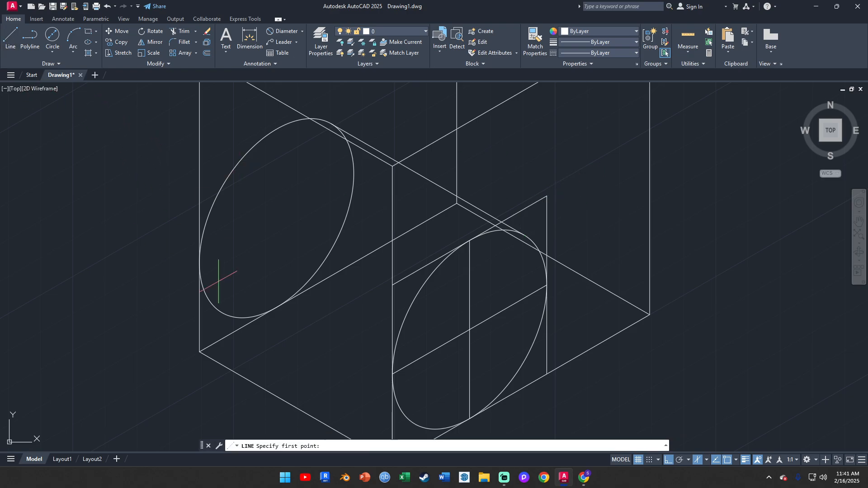
click(223, 312)
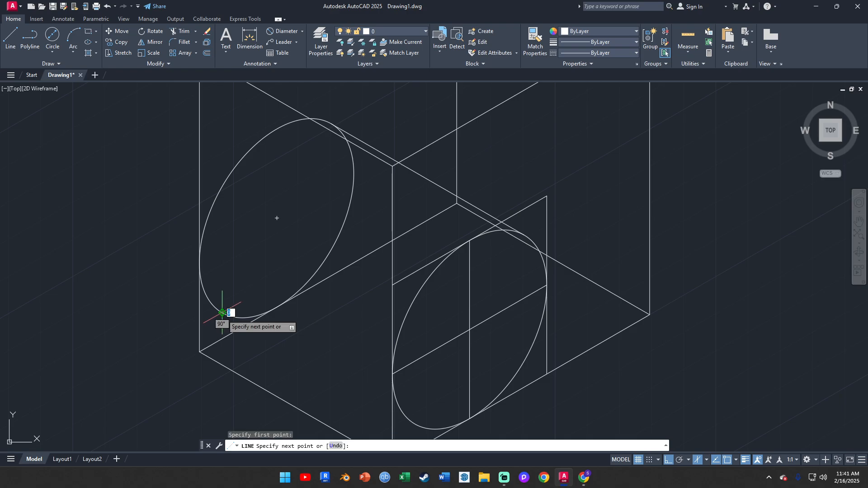
middle_drag(317, 371, 295, 298)
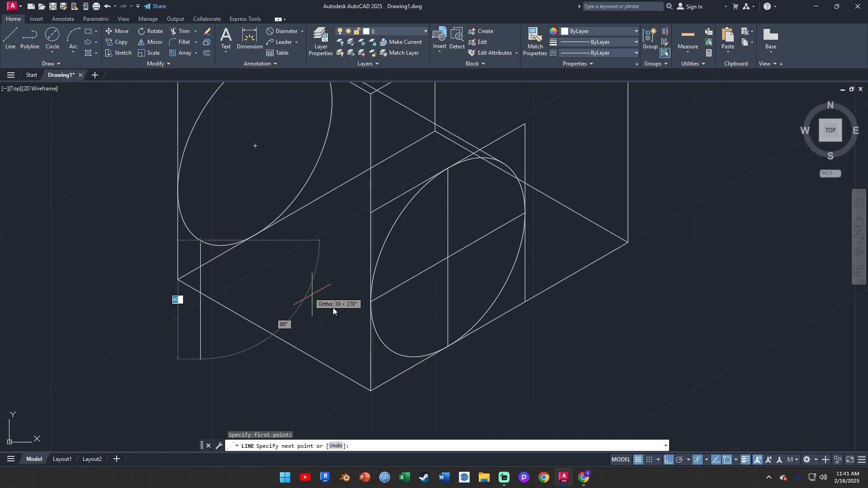
click(392, 351)
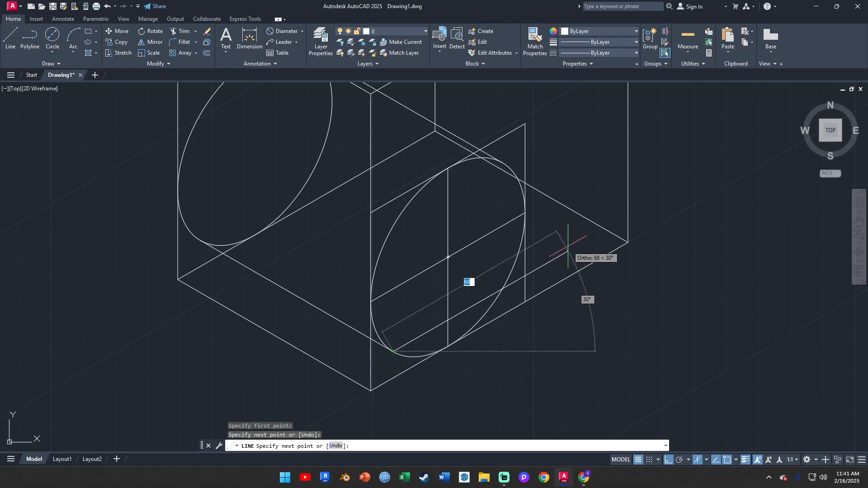
key(Escape)
- Assign both isocircles and the two lines connecting them to the outline layer
scroll(504, 243, down, 2)
middle_drag(470, 226, 461, 242)
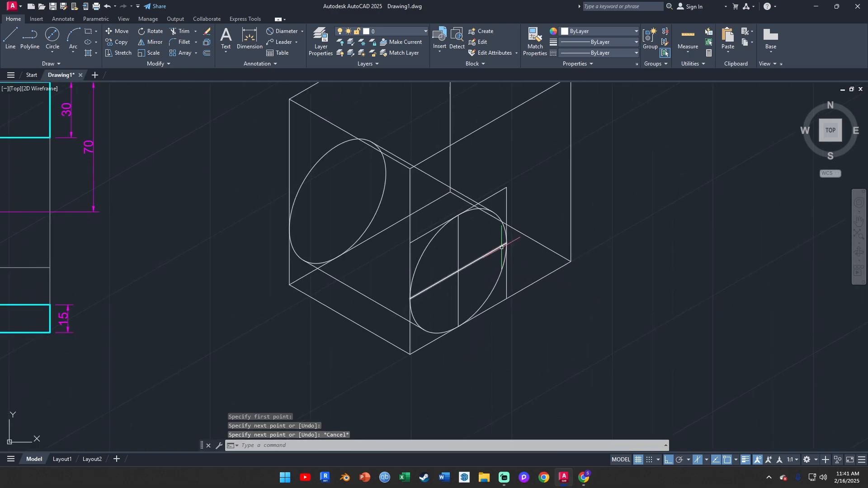
click(427, 246)
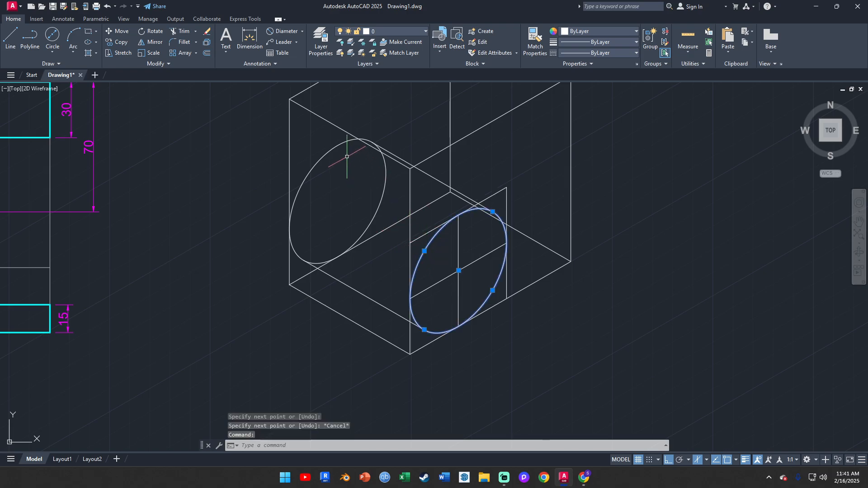
click(336, 146)
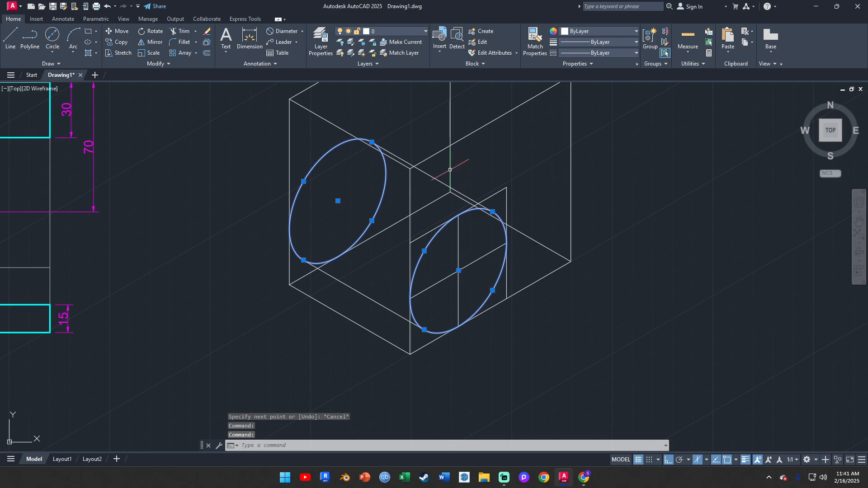
click(433, 177)
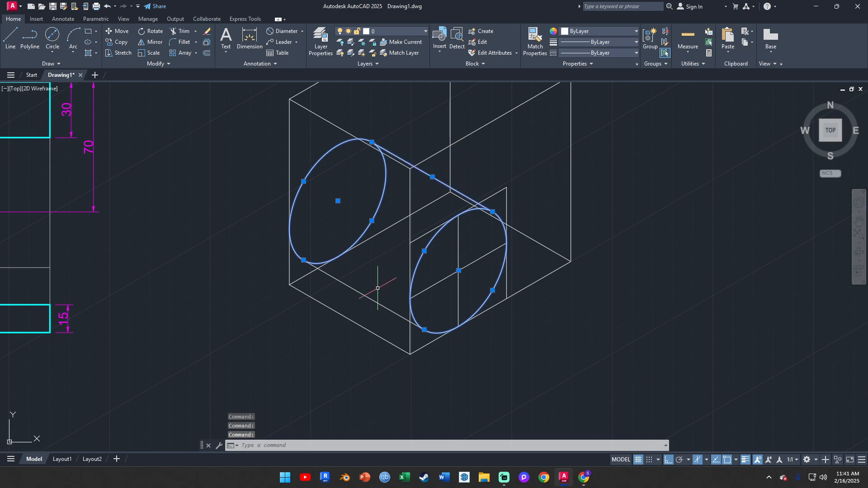
click(360, 292)
click(407, 36)
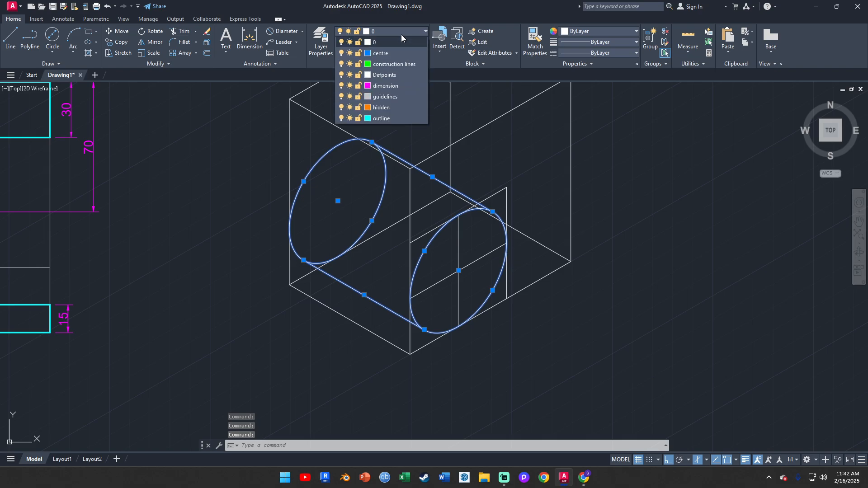
click(397, 117)
key(Escape)
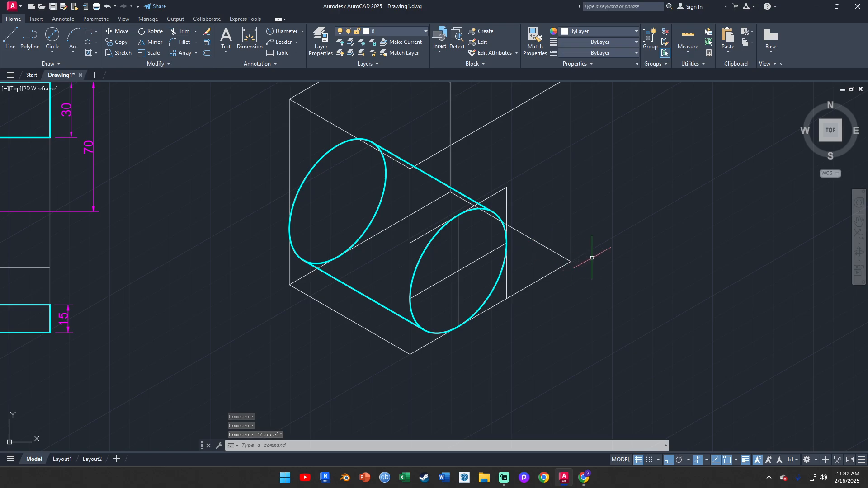
- Trim away the hidden right-hand arc of the rear isocircle between the cylinder's two edge lines, including the leftover end pieces
middle_drag(615, 233, 626, 301)
scroll(565, 275, down, 2)
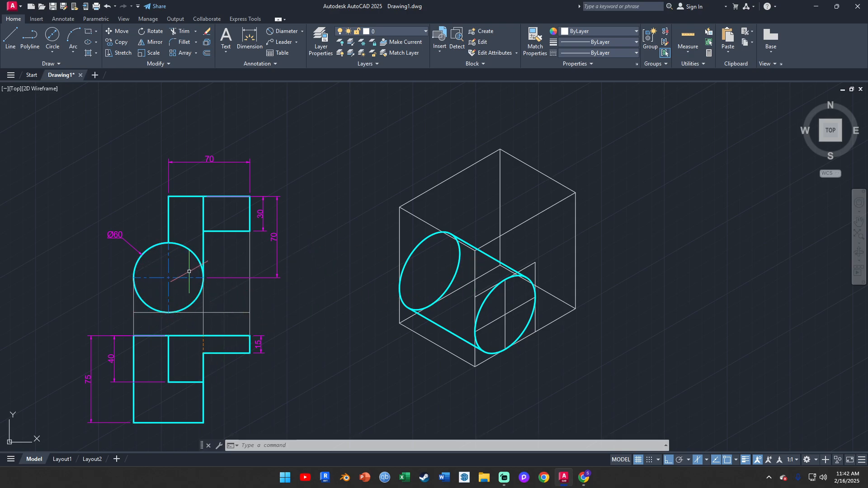
scroll(468, 266, up, 2)
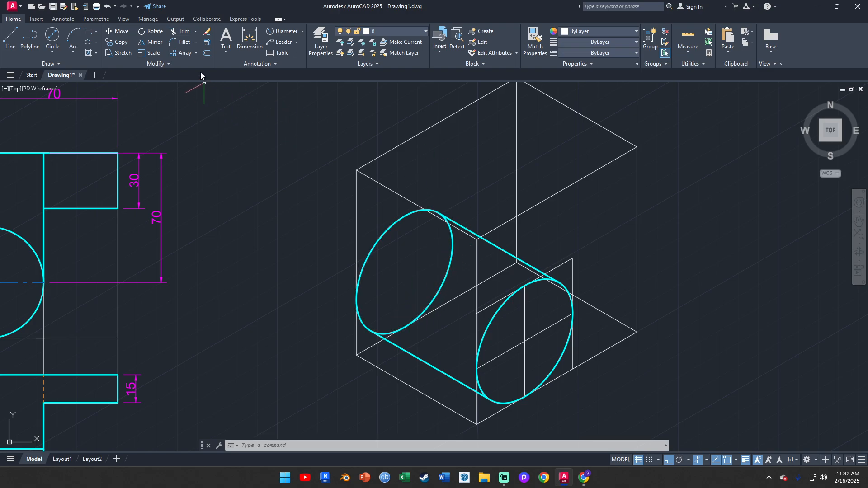
click(183, 32)
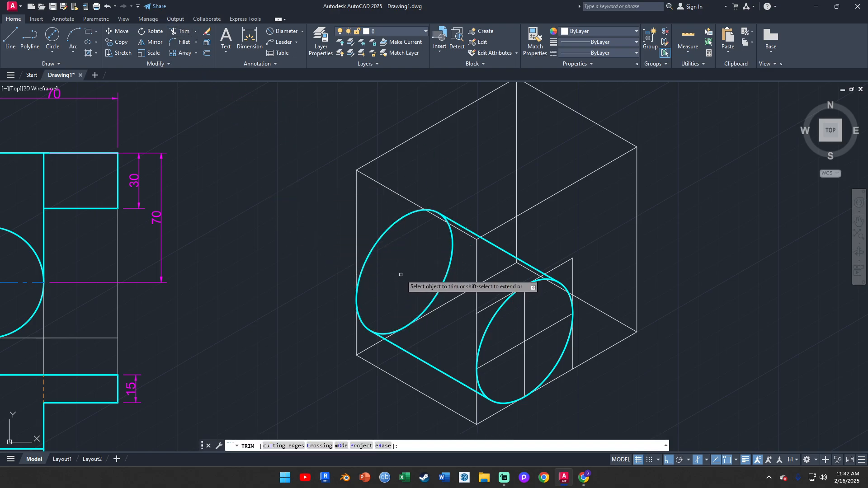
drag(452, 260, 446, 243)
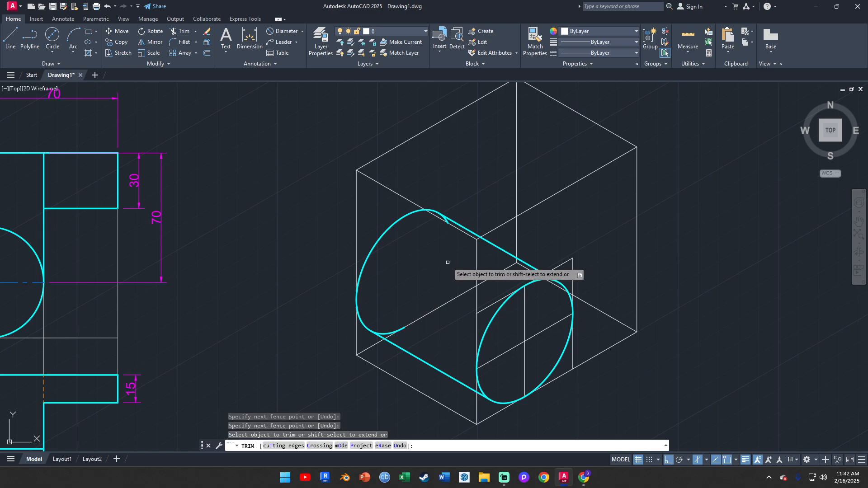
scroll(399, 336, up, 4)
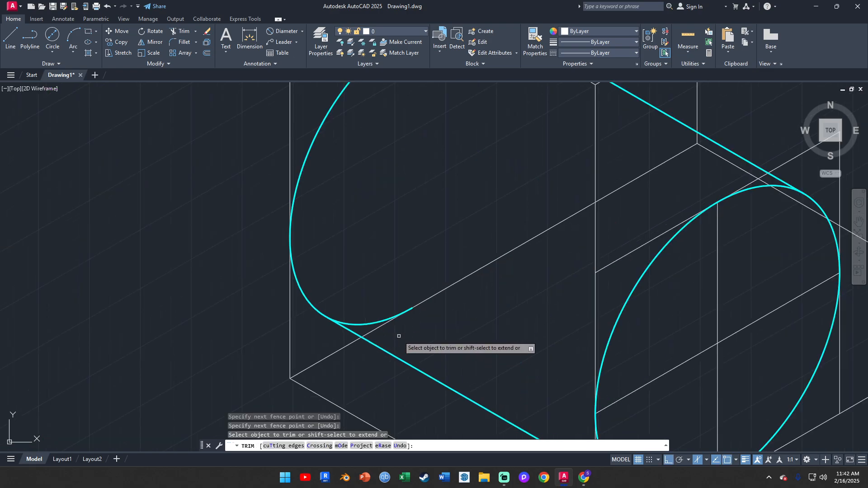
click(374, 322)
scroll(408, 303, down, 5)
scroll(452, 217, up, 8)
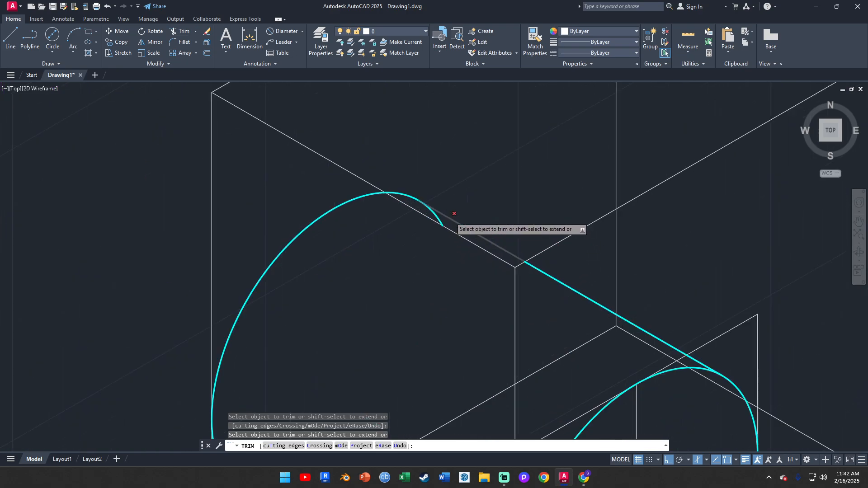
click(419, 212)
scroll(423, 235, down, 5)
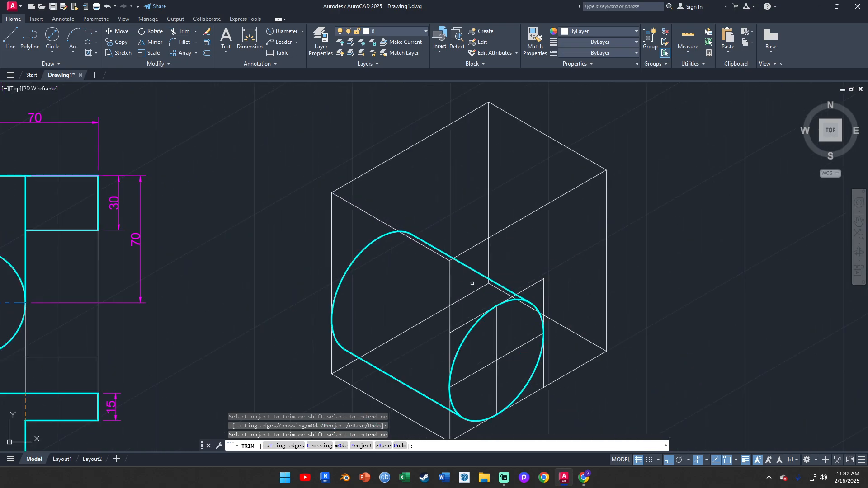
key(Escape)
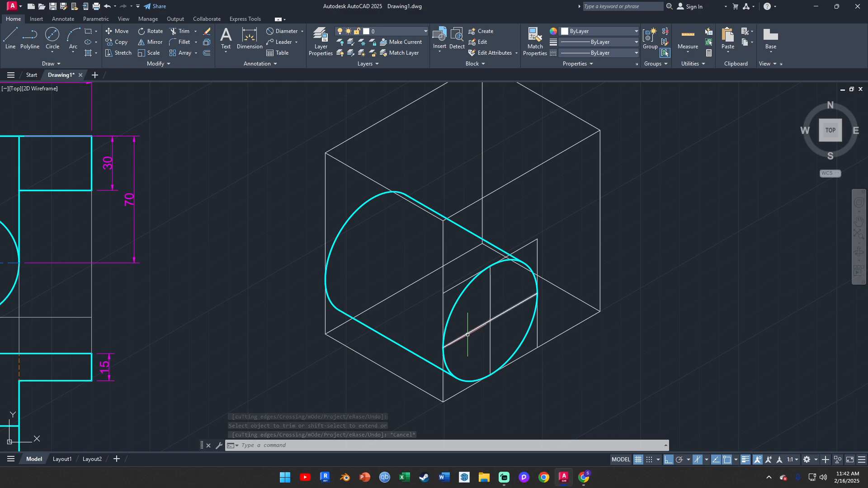
- Examine the bracket arm's 70, 30, 40 and 15 dimensions in the orthographic views and compare them with the isometric cylinder
scroll(468, 328, down, 2)
middle_drag(214, 403, 231, 388)
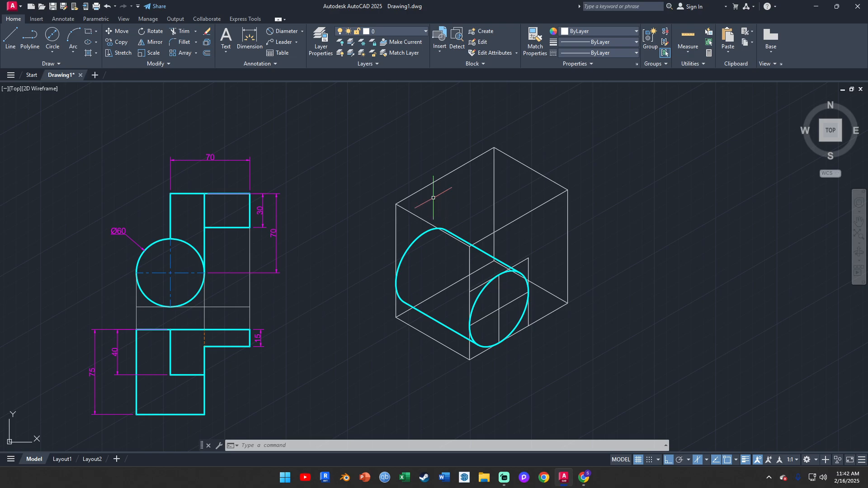
middle_drag(320, 315, 374, 295)
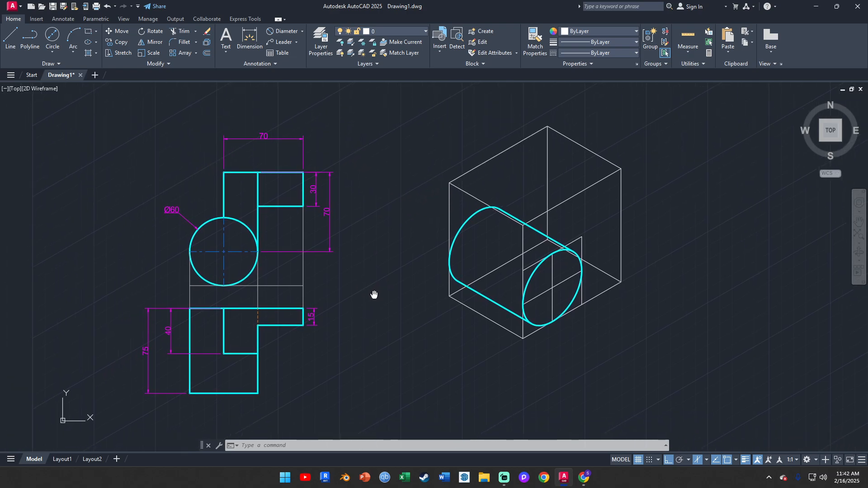
scroll(186, 357, up, 2)
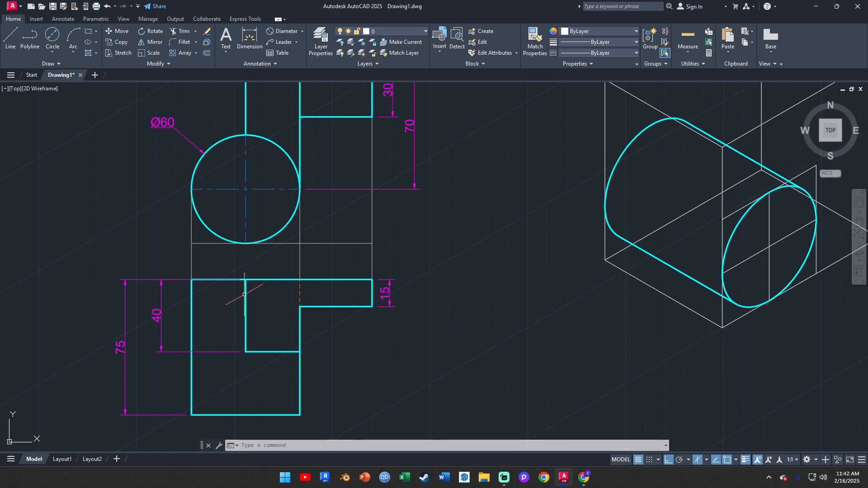
scroll(242, 296, down, 2)
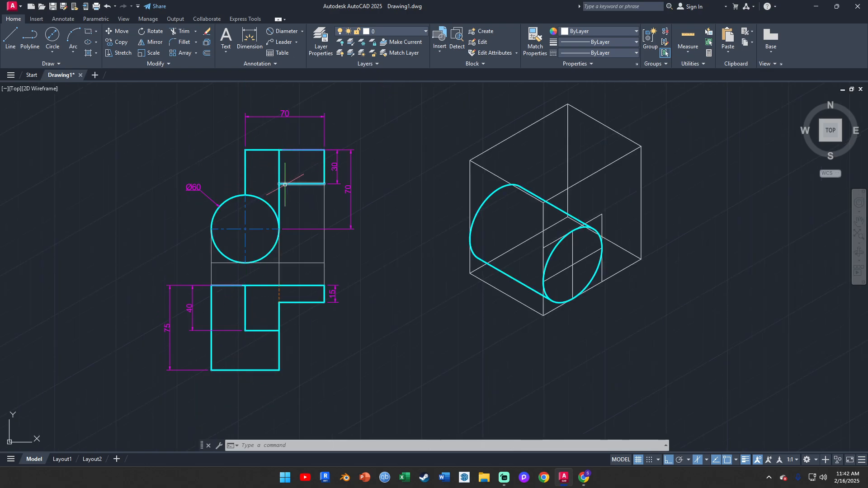
scroll(252, 321, up, 2)
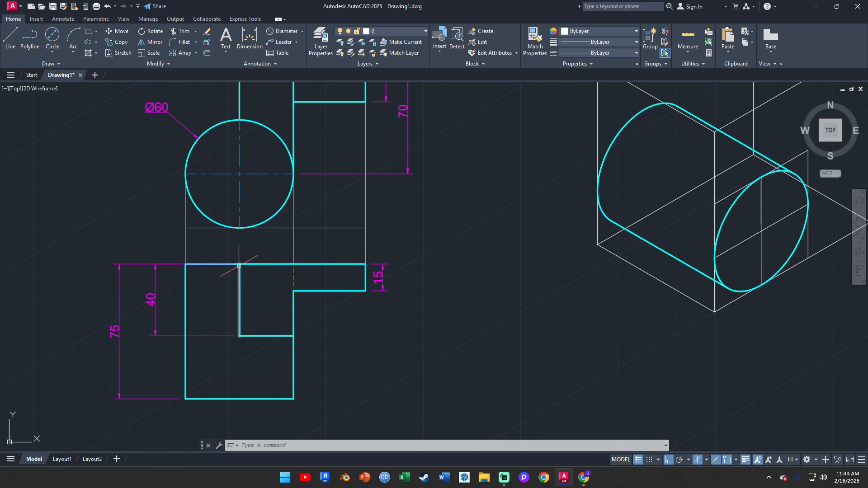
scroll(527, 282, down, 2)
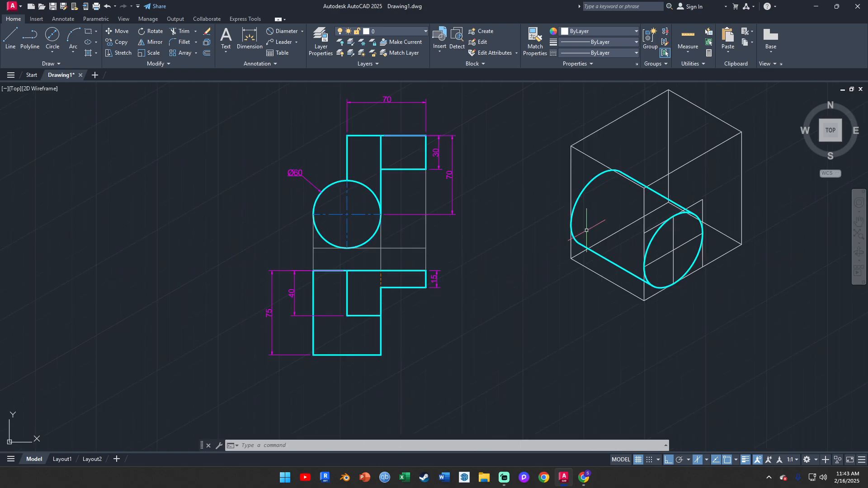
middle_drag(651, 195, 611, 212)
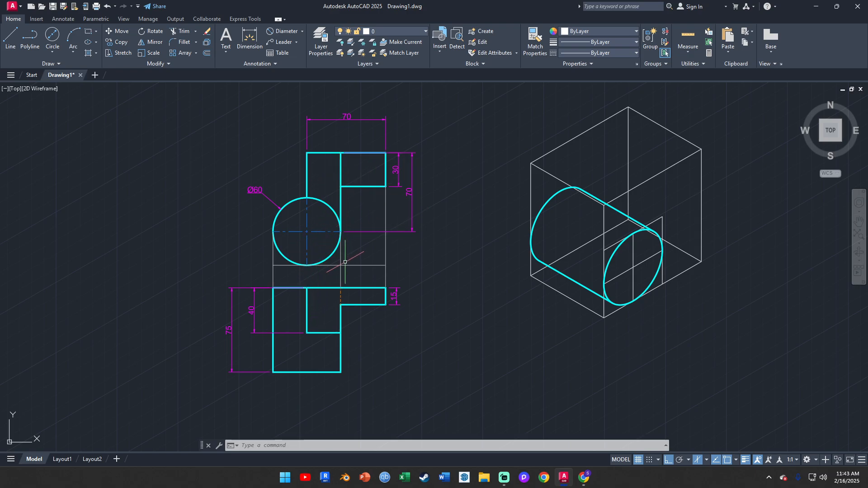
- Compare the arm's 40 and 15 depths in the lower orthographic view with its outline in the front view
middle_drag(345, 261, 379, 243)
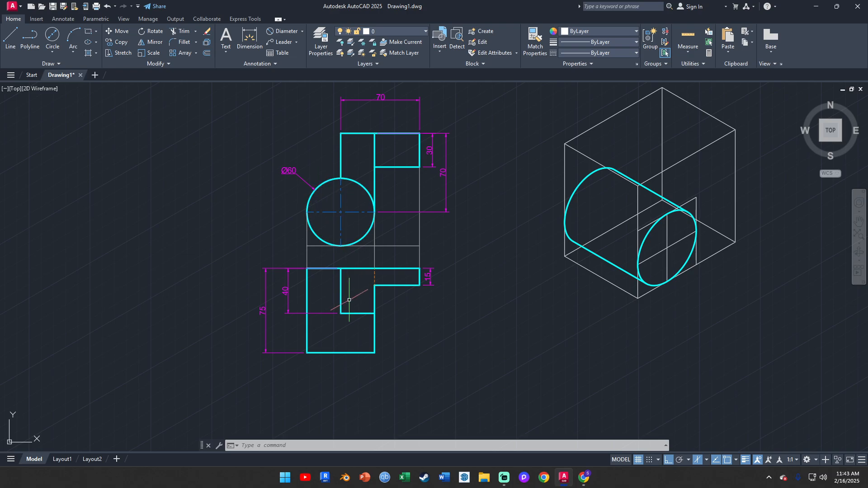
scroll(349, 300, up, 2)
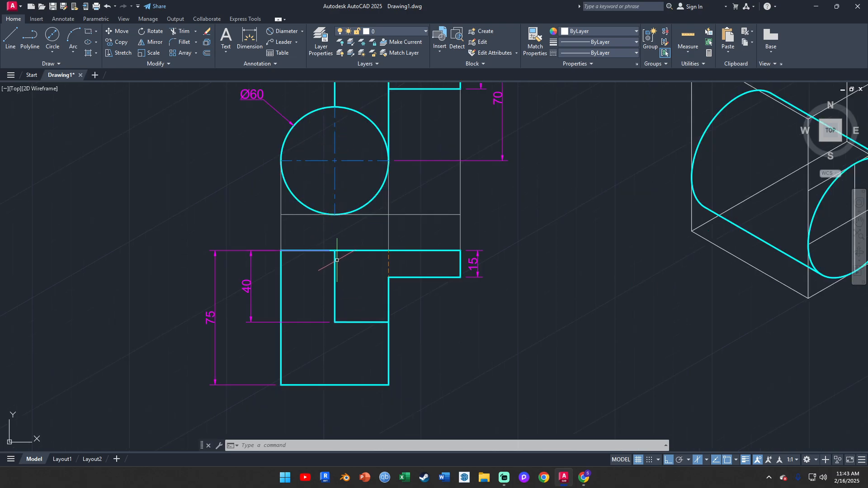
scroll(379, 238, up, 2)
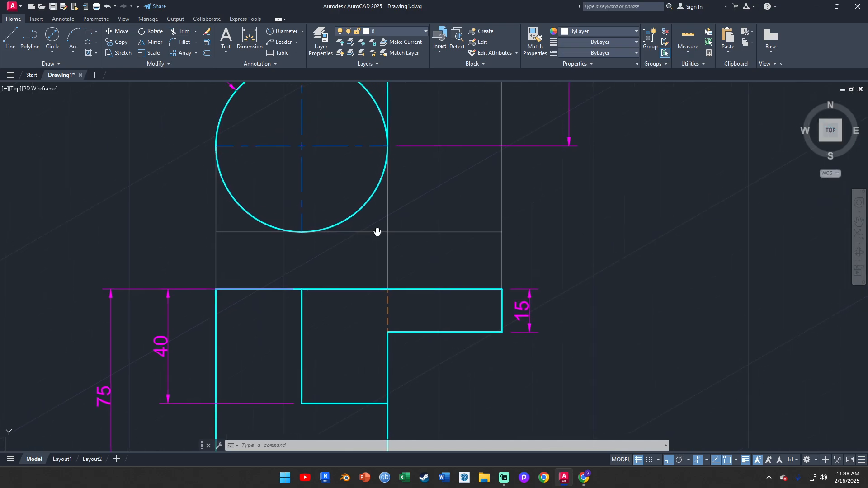
scroll(376, 231, down, 4)
scroll(348, 337, up, 2)
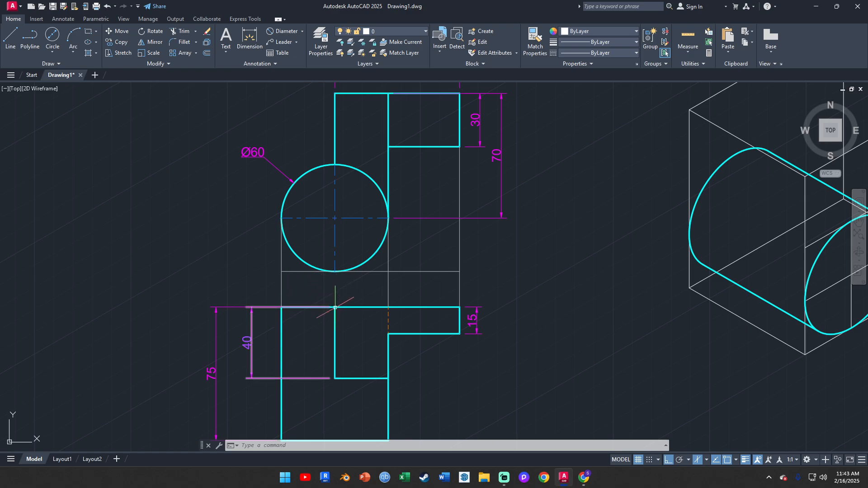
middle_drag(699, 167, 371, 290)
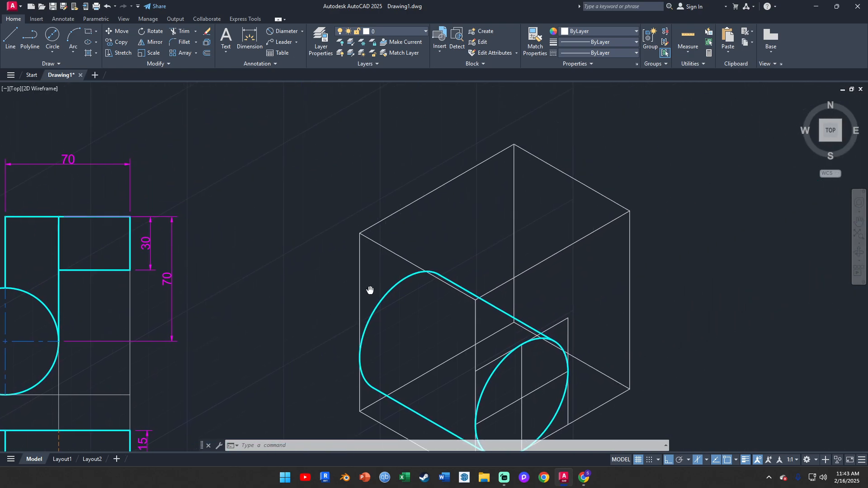
click(385, 246)
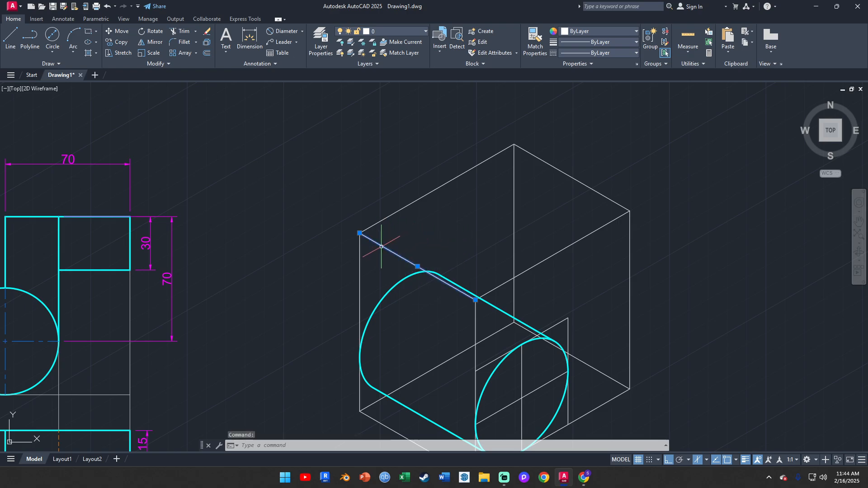
click(120, 42)
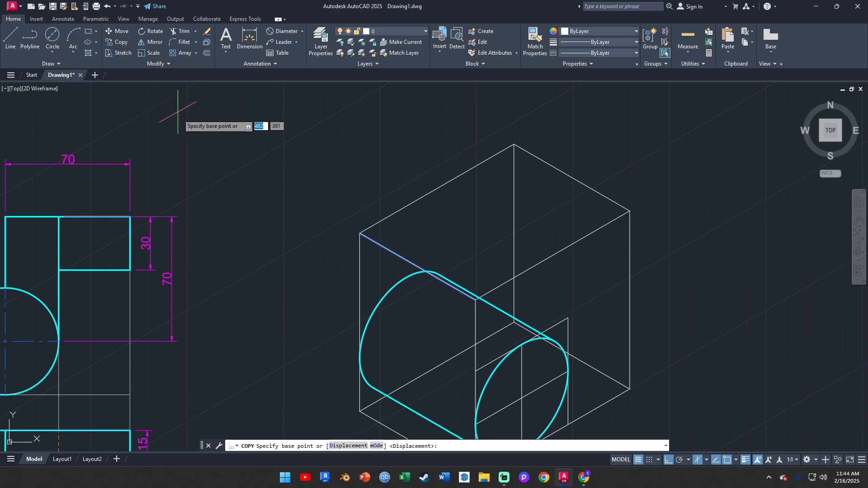
key(Escape)
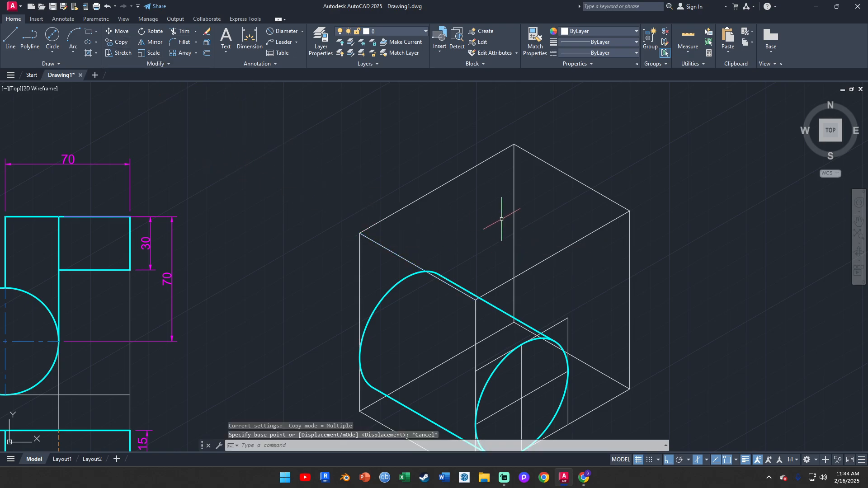
- Switch to the top isoplane and copy the isometric box's upper left-front edge 30 units along the adjoining 30° top edge
click(708, 461)
click(717, 431)
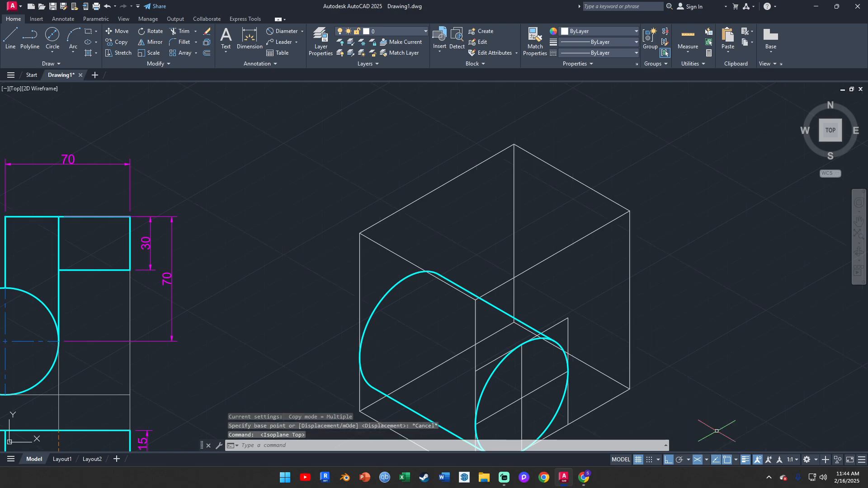
click(365, 236)
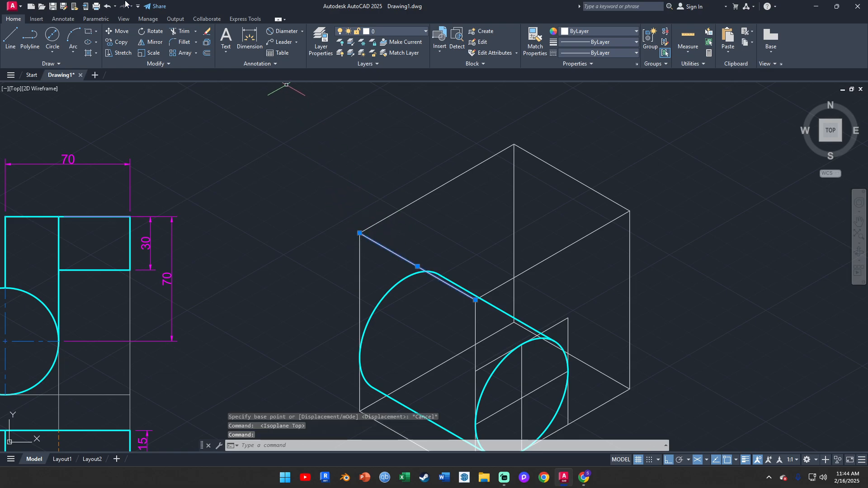
click(118, 42)
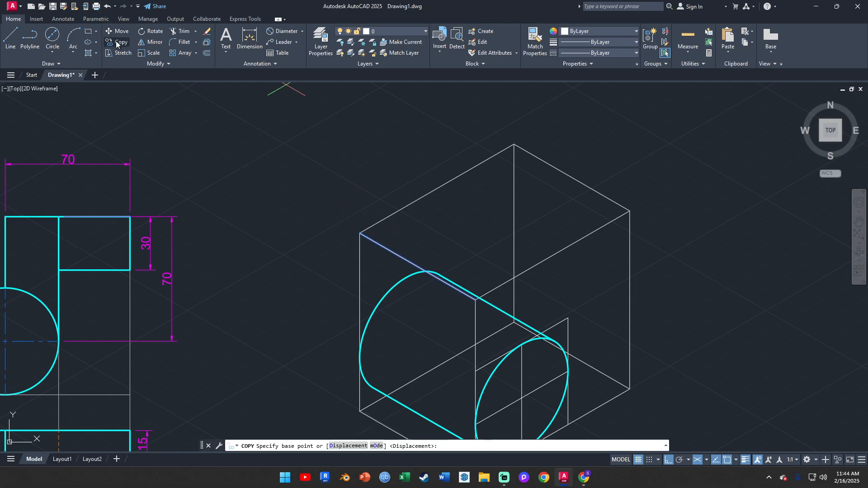
click(360, 234)
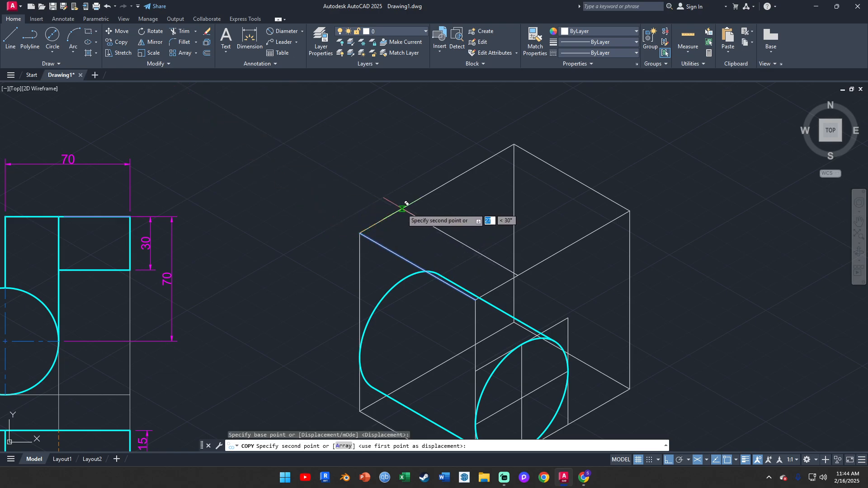
text(30)
key(Return)
key(Escape)
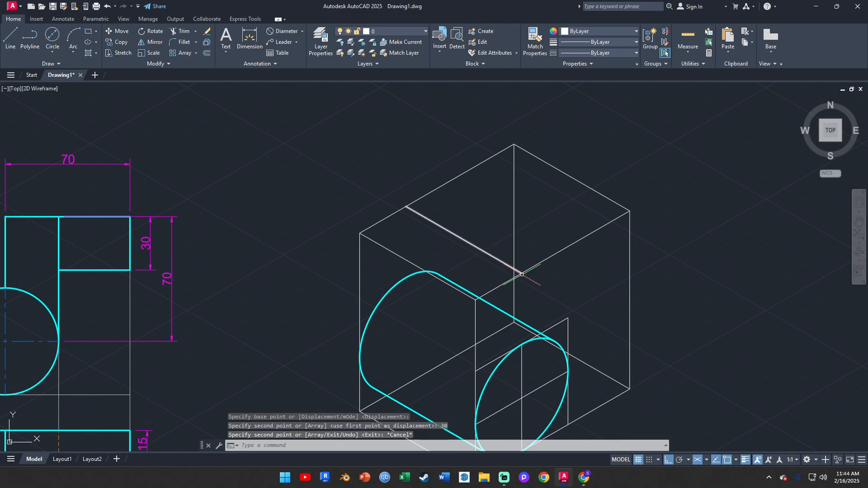
- Shorten the copied line by stretching its front endpoint back 35 units along the line, and measure the line's length
mouse_move(374, 314)
middle_down()
mouse_move(571, 200)
mouse_move(498, 304)
middle_up()
scroll(583, 231, up, 2)
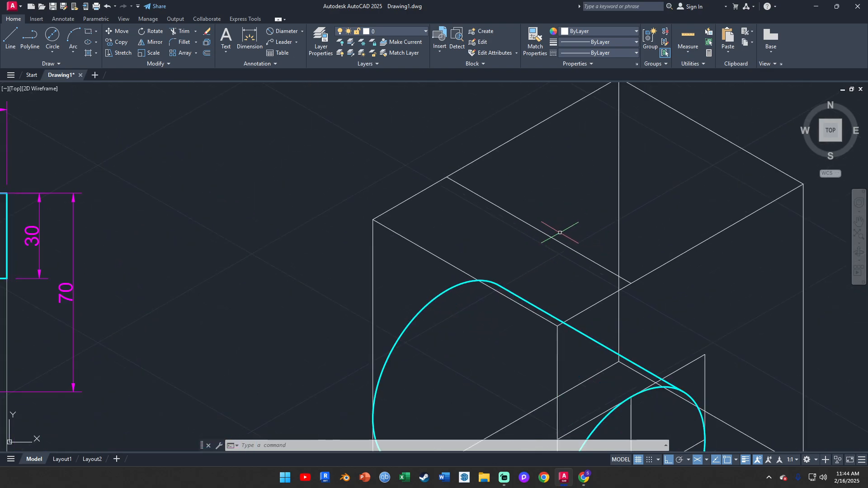
click(547, 231)
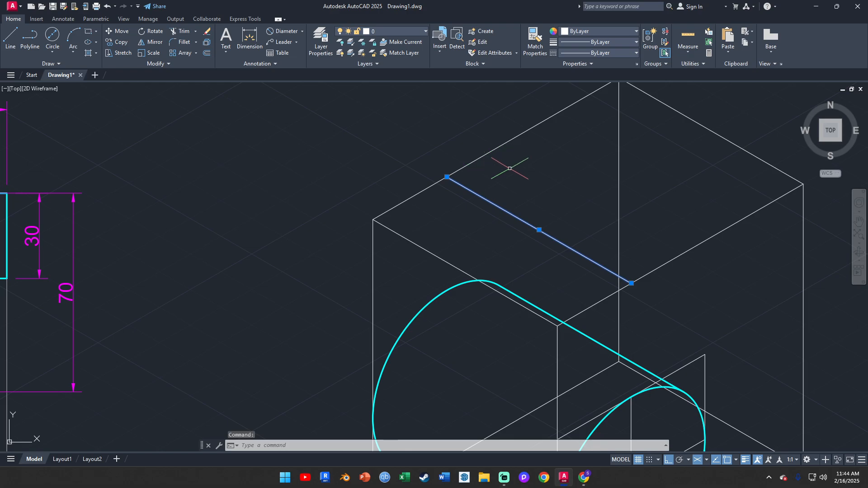
mouse_move(632, 285)
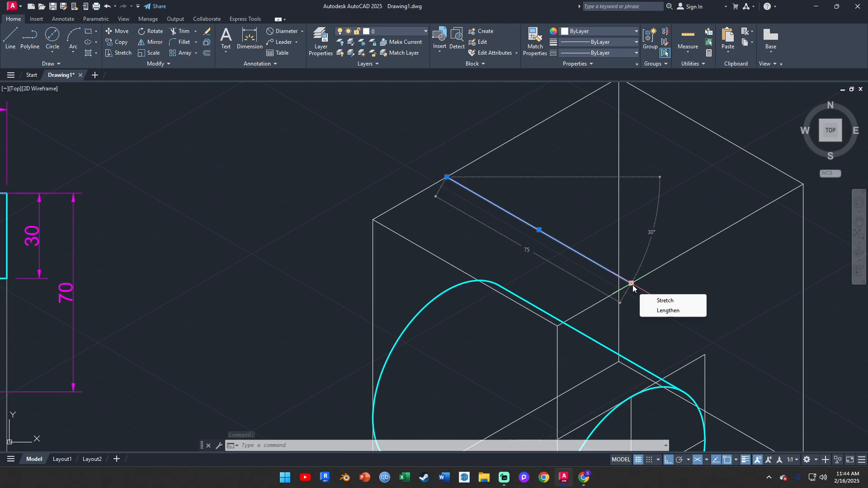
click(631, 285)
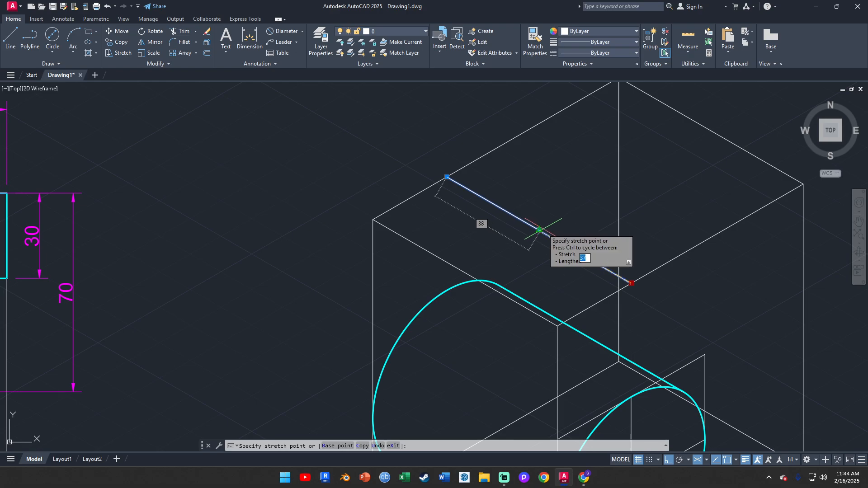
text(35)
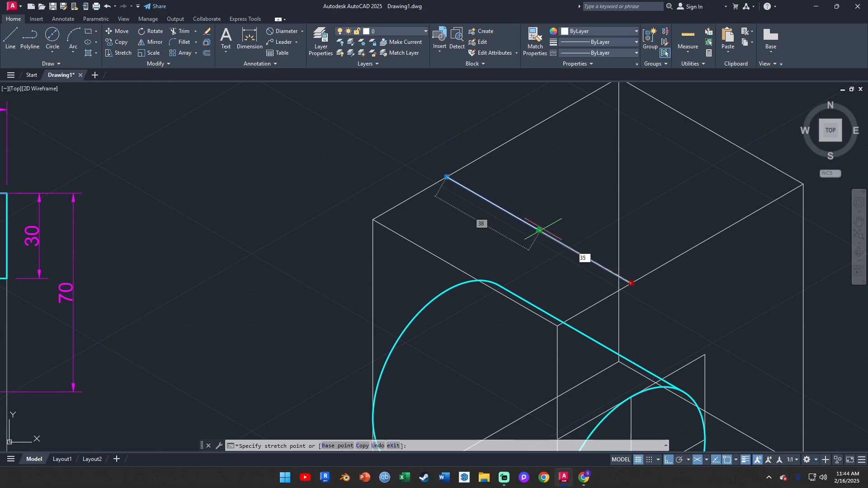
key(Return)
key(Escape)
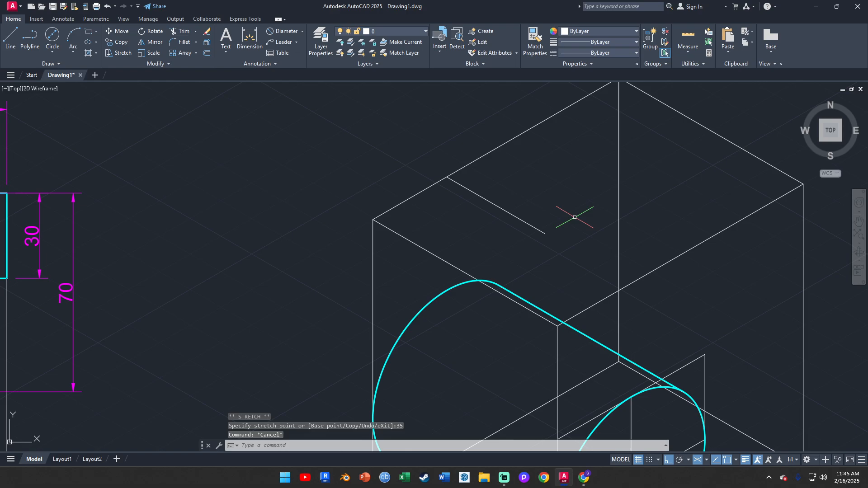
click(688, 37)
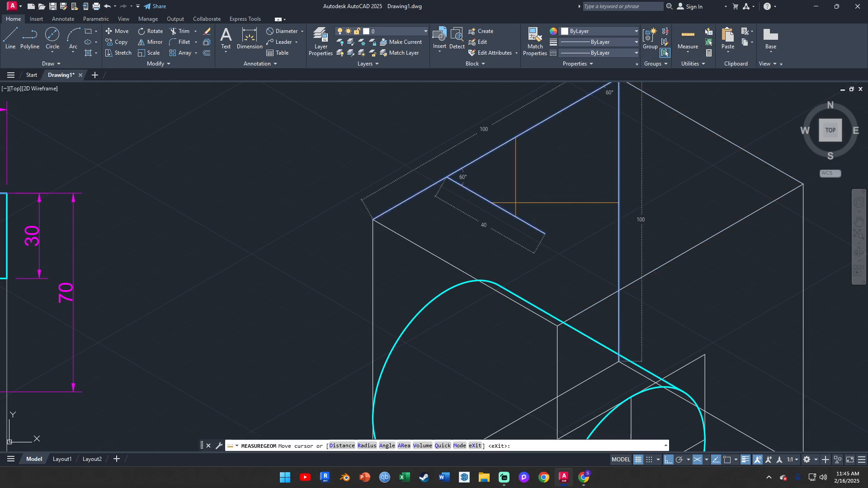
key(Escape)
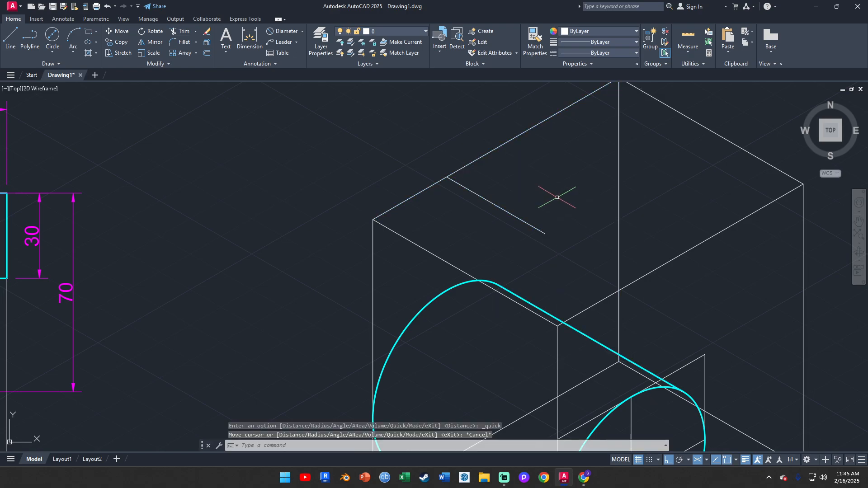
- Examine the front edge of the 40-deep arm block in the lower orthographic view against the circle's centre and right side
scroll(560, 196, down, 3)
middle_drag(374, 252, 401, 155)
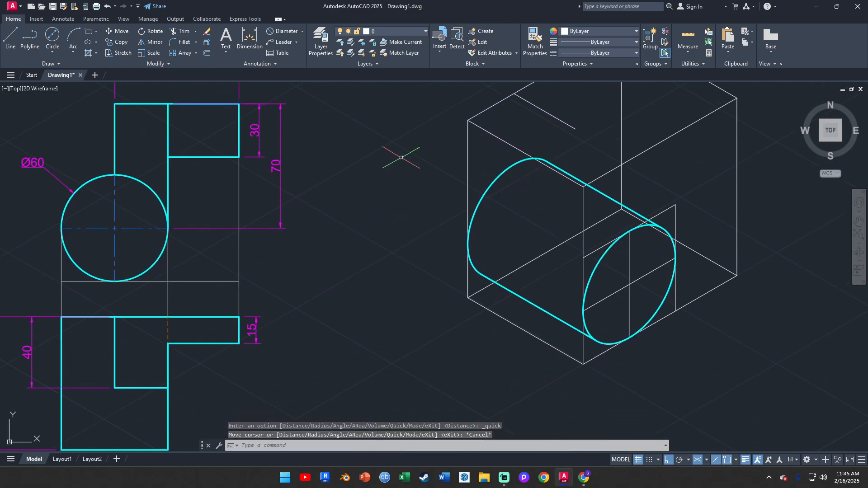
mouse_move(569, 183)
middle_down()
mouse_move(556, 199)
mouse_move(656, 174)
middle_up()
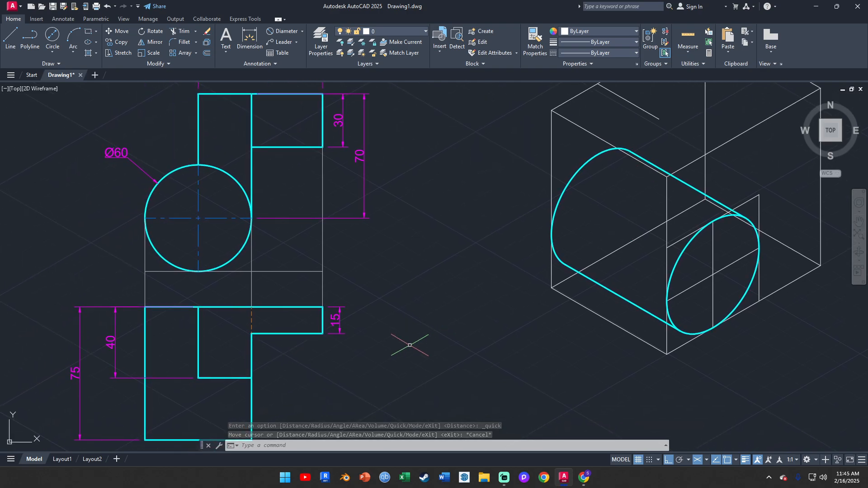
middle_drag(303, 409, 398, 272)
scroll(298, 245, up, 4)
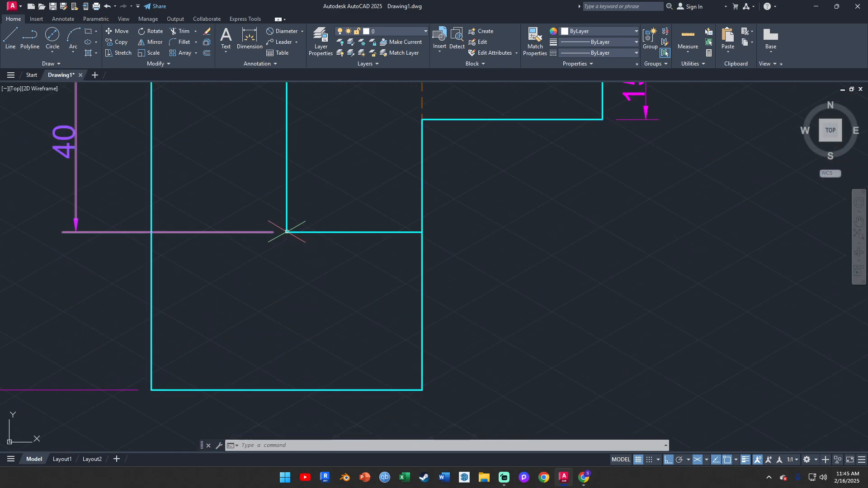
click(302, 235)
click(302, 232)
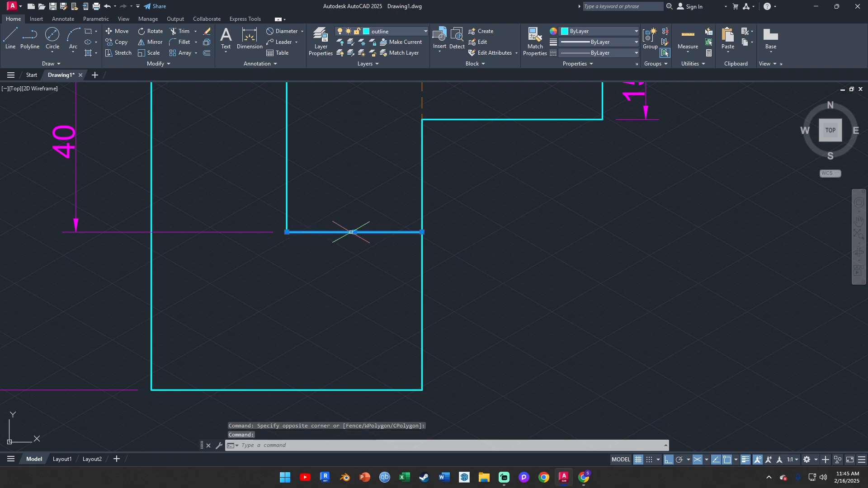
scroll(353, 233, down, 4)
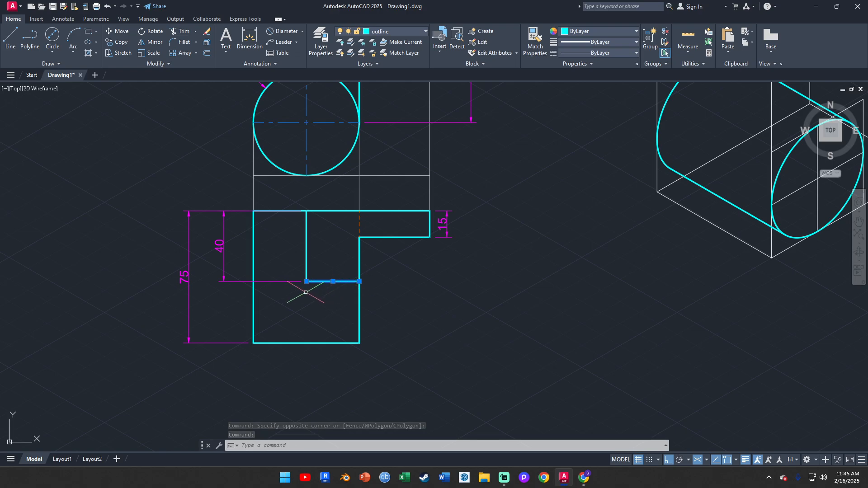
- From the shortened line's front endpoint, draw a 30-unit line at 30°, continued by a line at 150° past the box's upper back-left edge
mouse_move(543, 238)
middle_down()
mouse_move(343, 369)
mouse_move(448, 328)
middle_up()
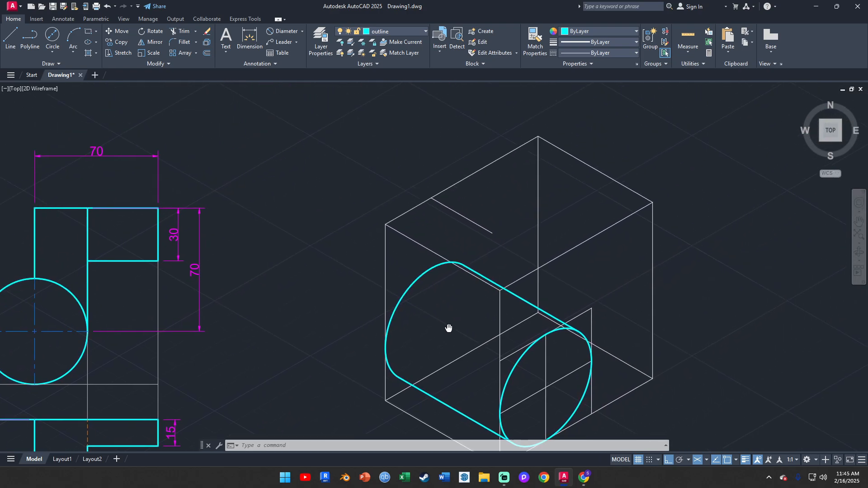
click(11, 36)
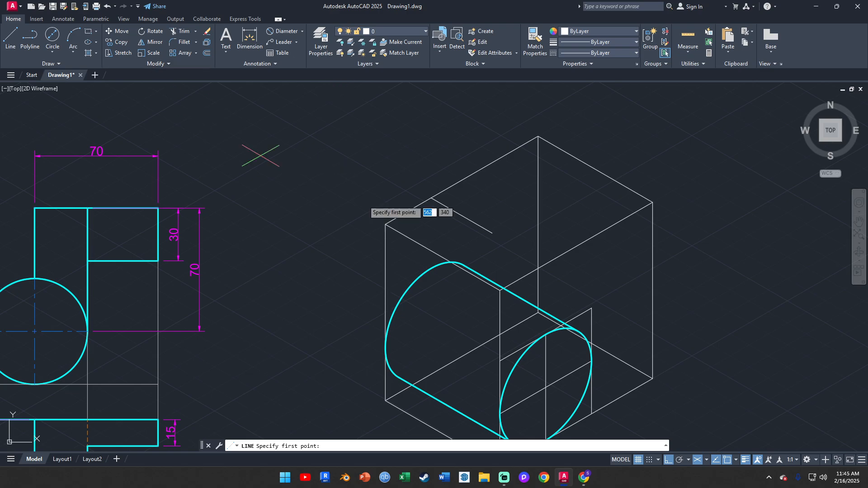
click(493, 233)
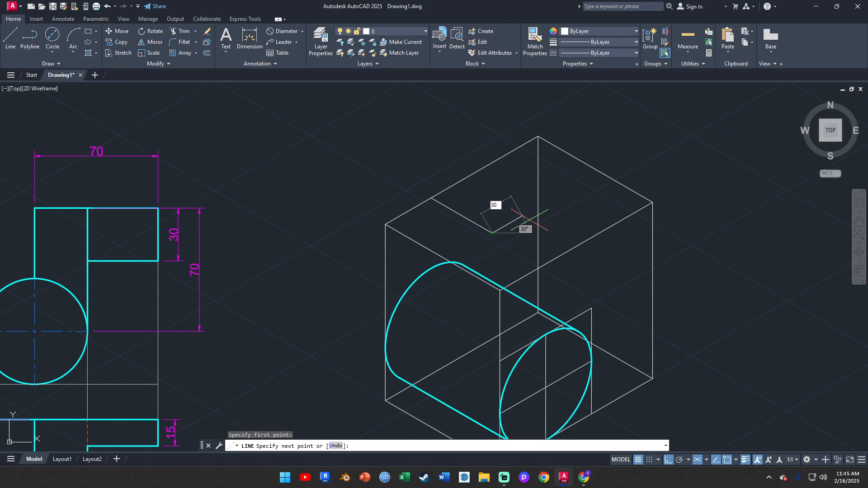
text(30)
key(Return)
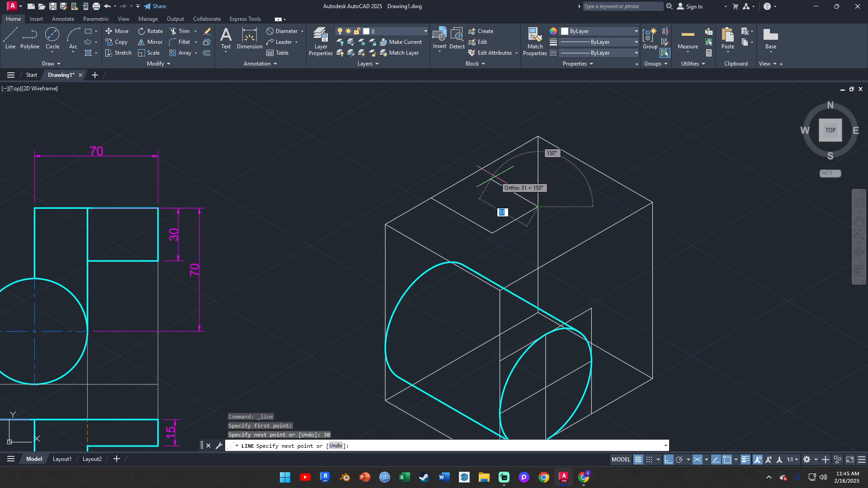
click(447, 154)
key(Escape)
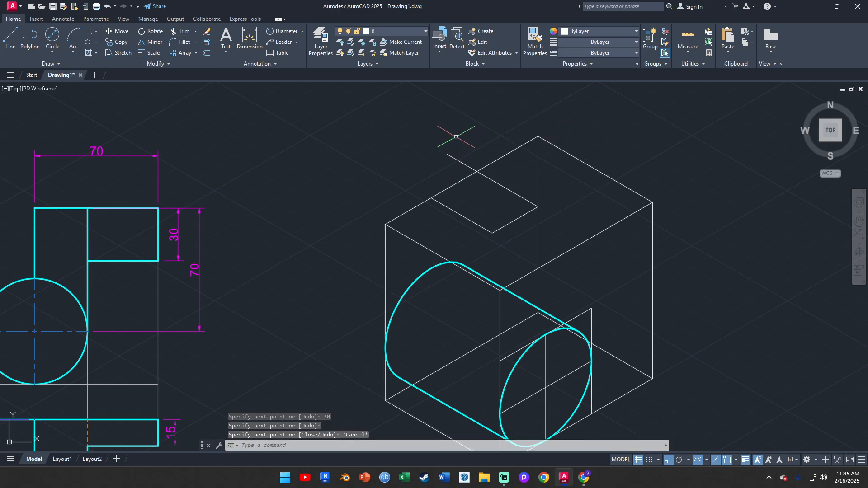
- Trim the part of the 150° line overshooting the box's top edge, and measure the sides of the arm's top-face outline
click(184, 31)
mouse_move(457, 142)
mouse_down()
mouse_move(460, 159)
mouse_move(440, 158)
mouse_up()
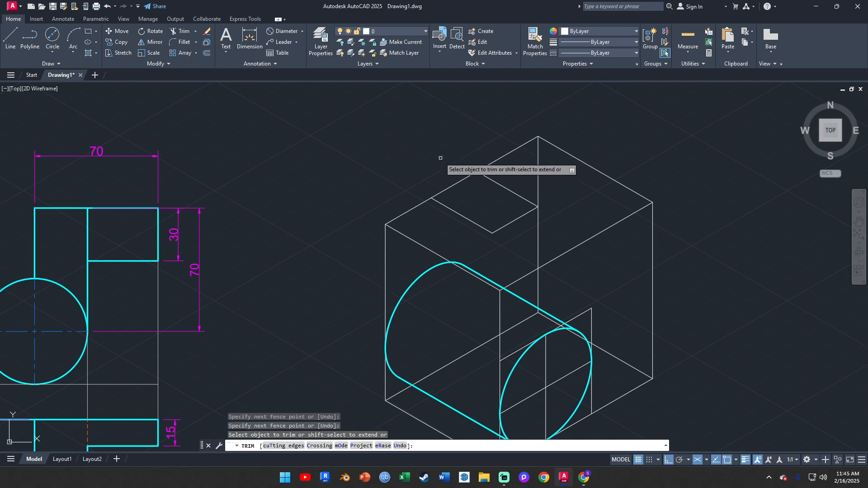
key(Escape)
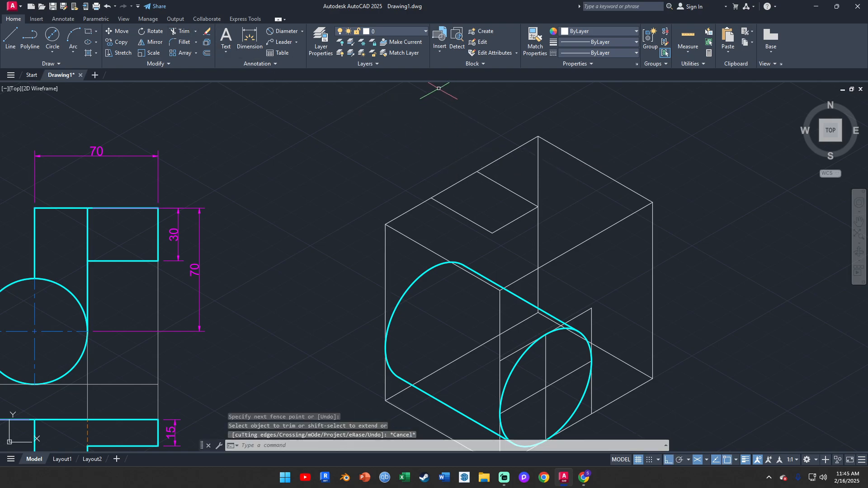
click(686, 41)
scroll(499, 210, up, 2)
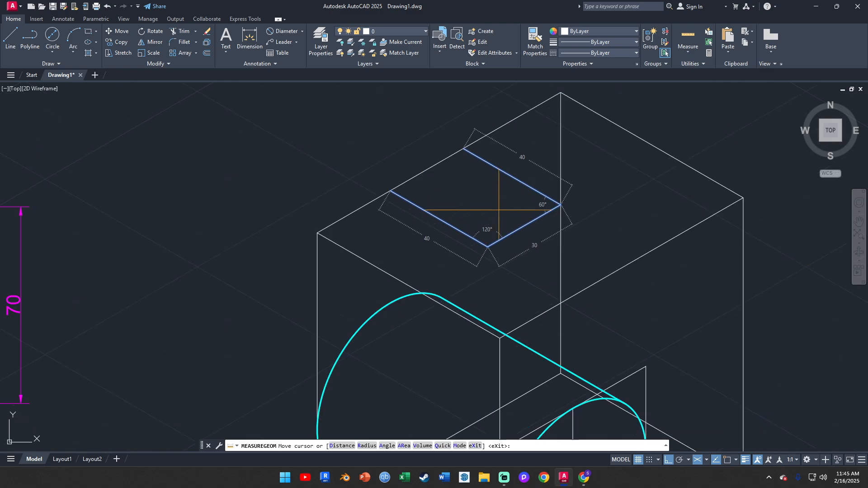
key(Escape)
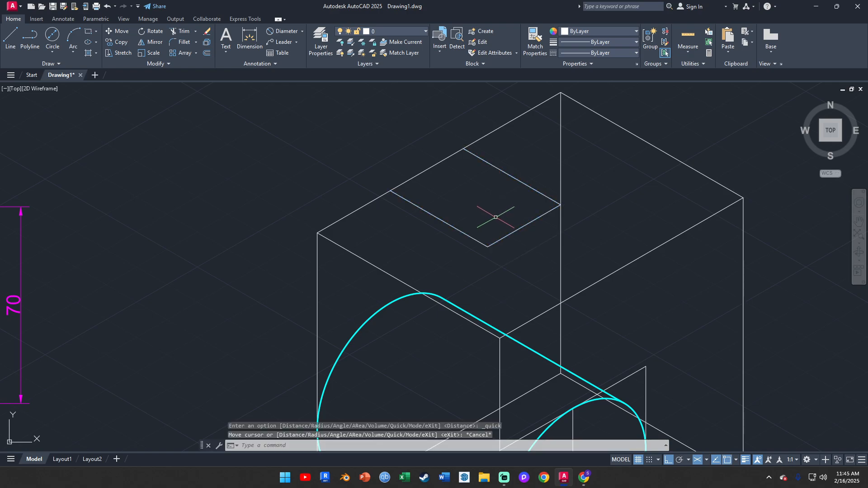
- Copy the box's upper back-left edge 15 units along the top face's back-right edge, starting from the back corner
scroll(496, 218, down, 3)
scroll(454, 272, up, 4)
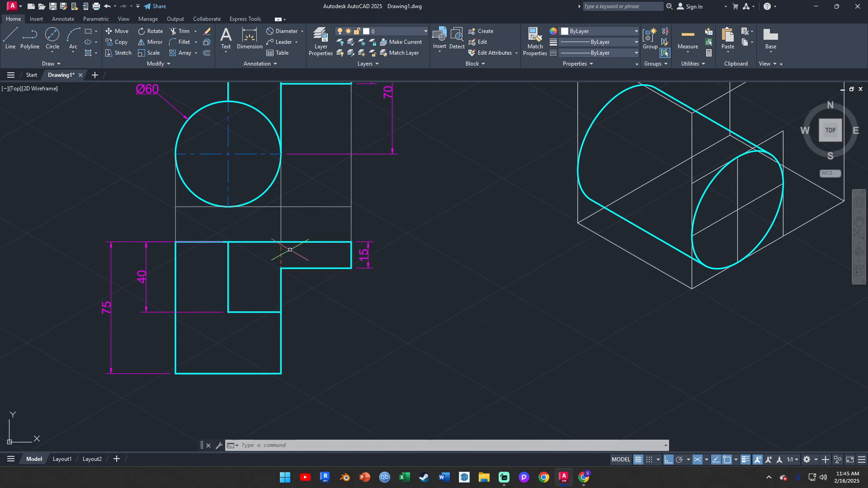
scroll(352, 253, up, 2)
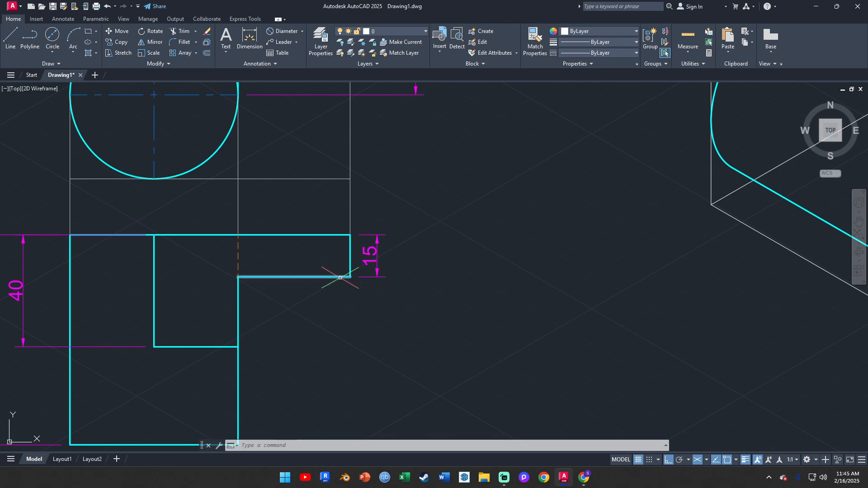
scroll(340, 277, down, 4)
scroll(513, 151, up, 3)
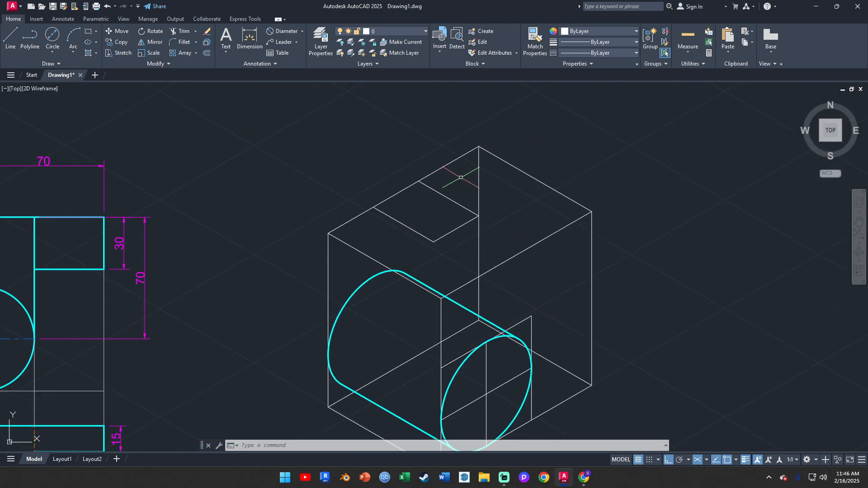
scroll(448, 168, up, 2)
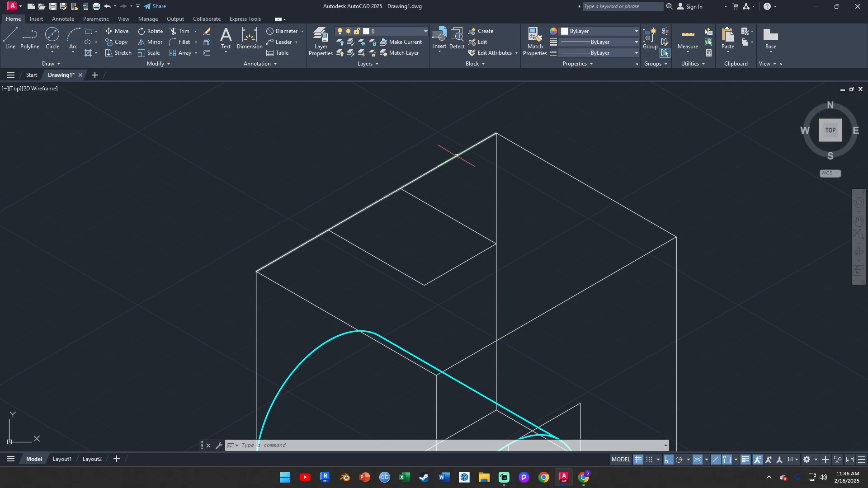
click(461, 153)
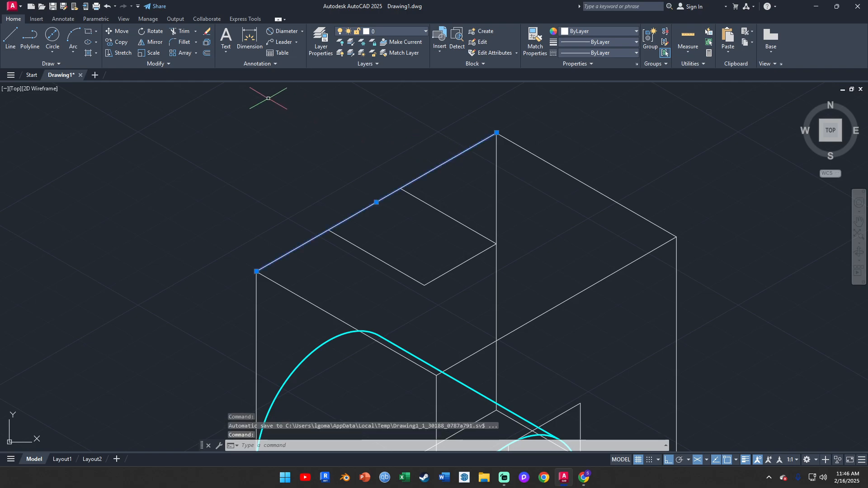
click(126, 45)
click(497, 133)
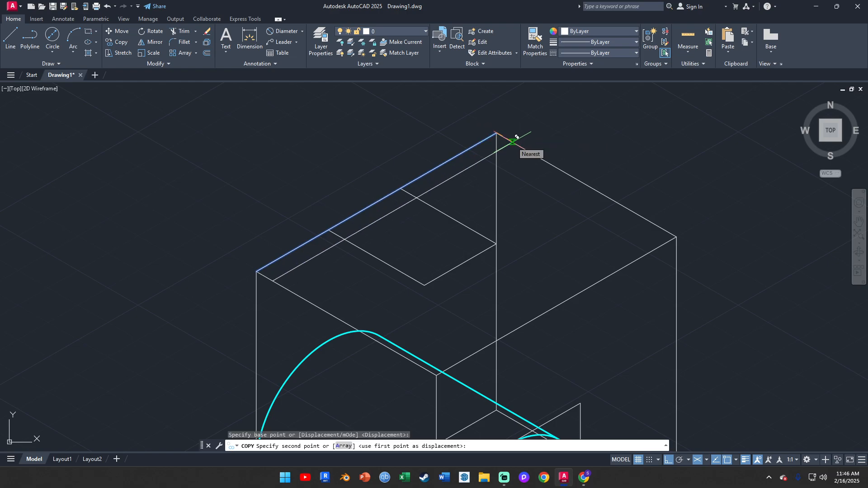
text(15)
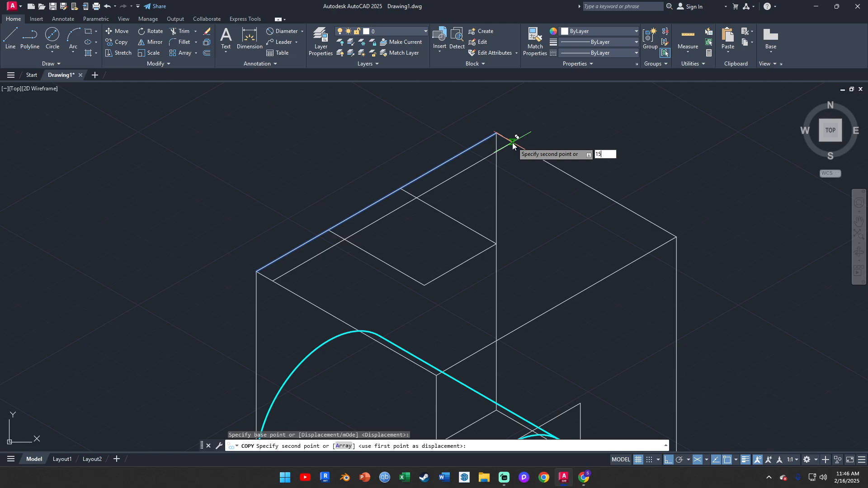
key(Return)
key(Escape)
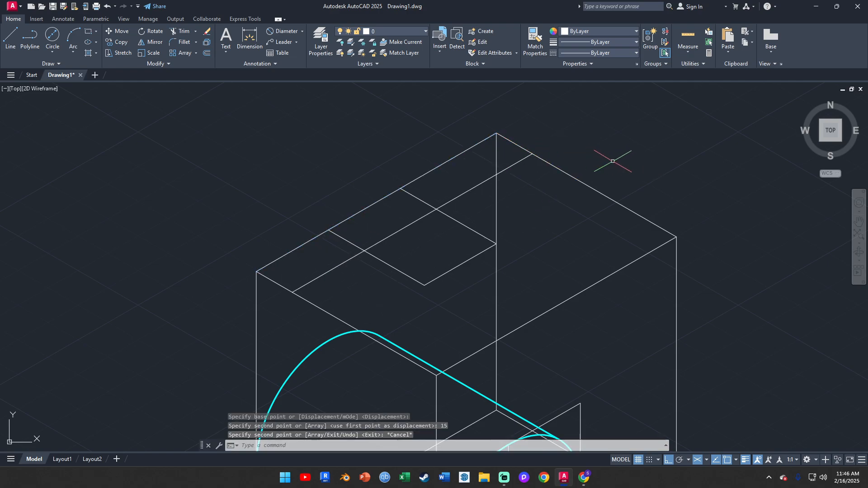
- Trim the copied line in front of and across the arm outline, and the outline's short segment behind it
click(181, 35)
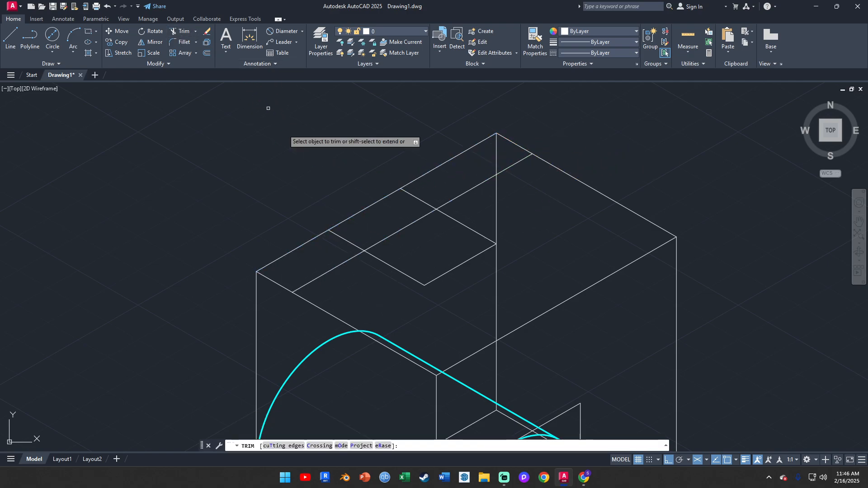
click(343, 258)
click(359, 269)
click(386, 236)
click(410, 239)
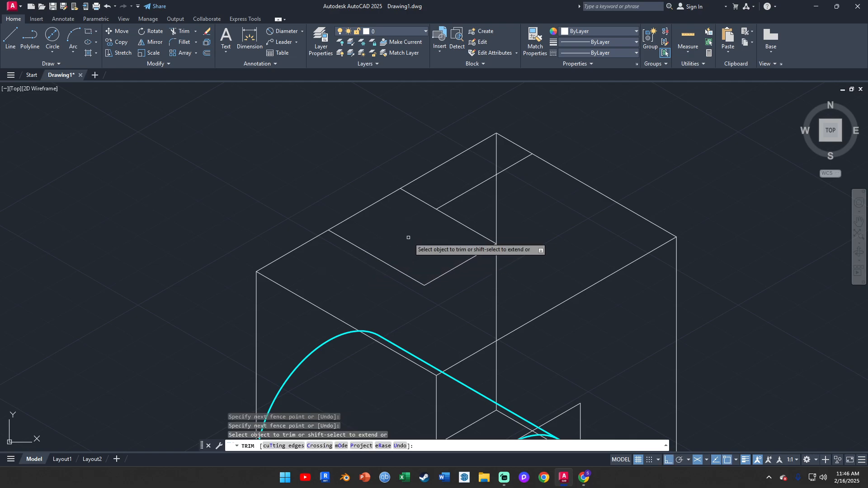
scroll(411, 239, down, 2)
click(414, 215)
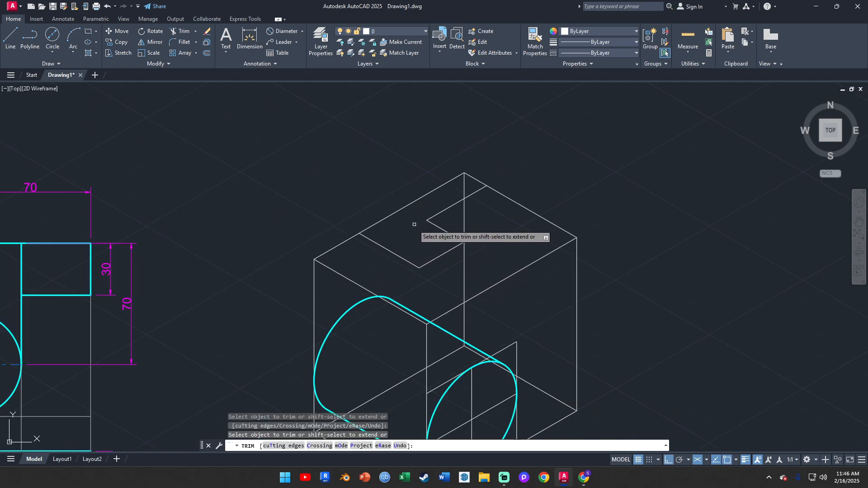
scroll(421, 224, down, 4)
key(Escape)
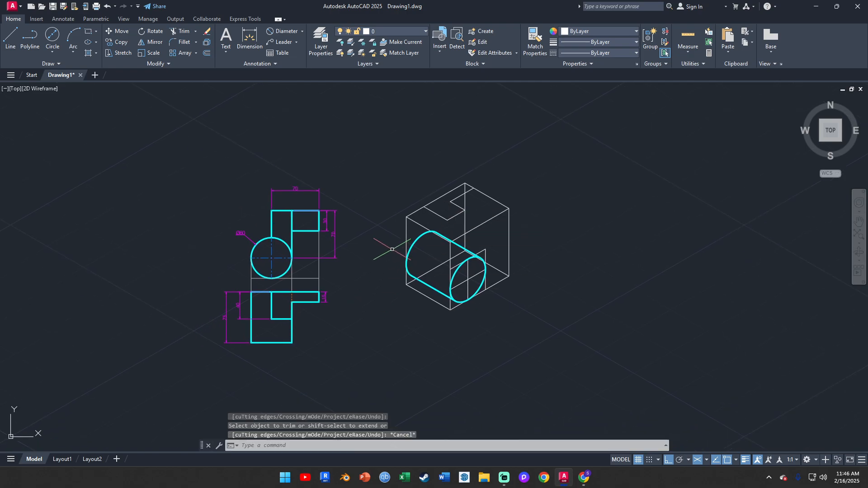
- Delete the bounding box's vertical edge running down from its top back corner
scroll(467, 217, up, 4)
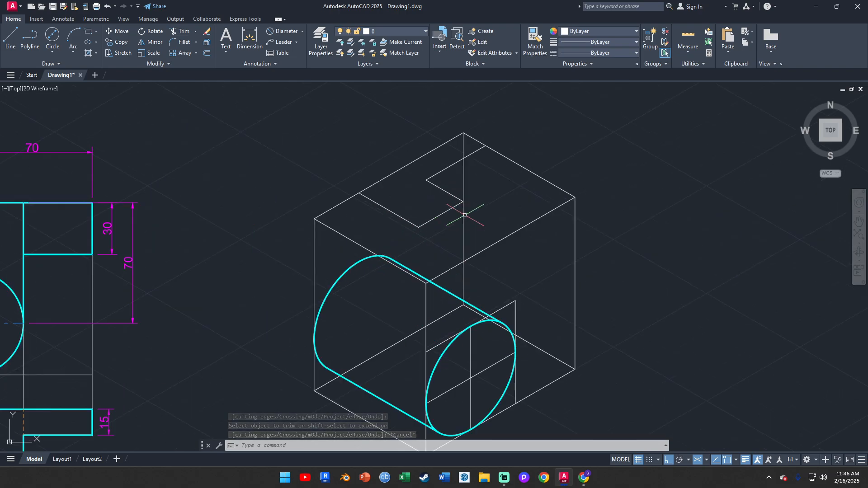
click(465, 169)
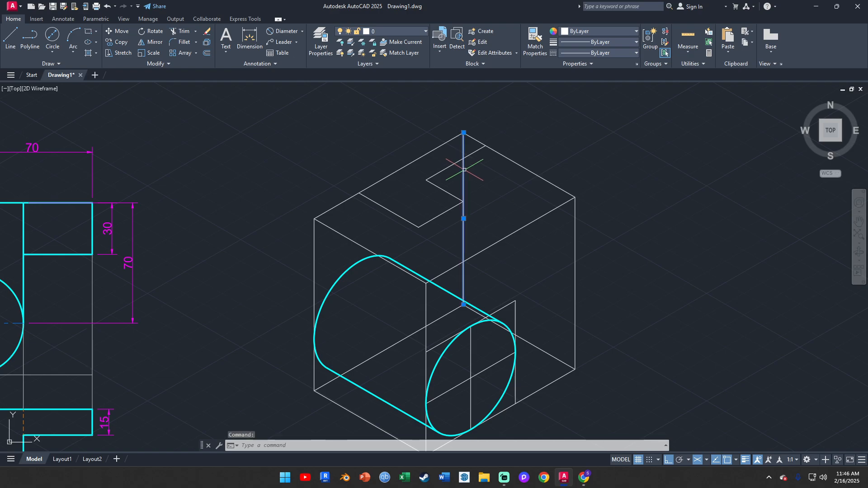
key(Delete)
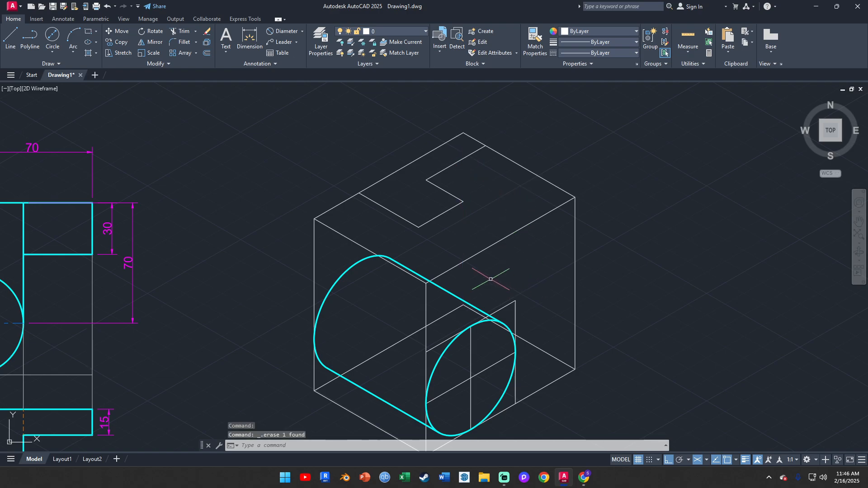
- Assign the four connected lines of the arm's top face to the outline layer
middle_drag(496, 283, 509, 246)
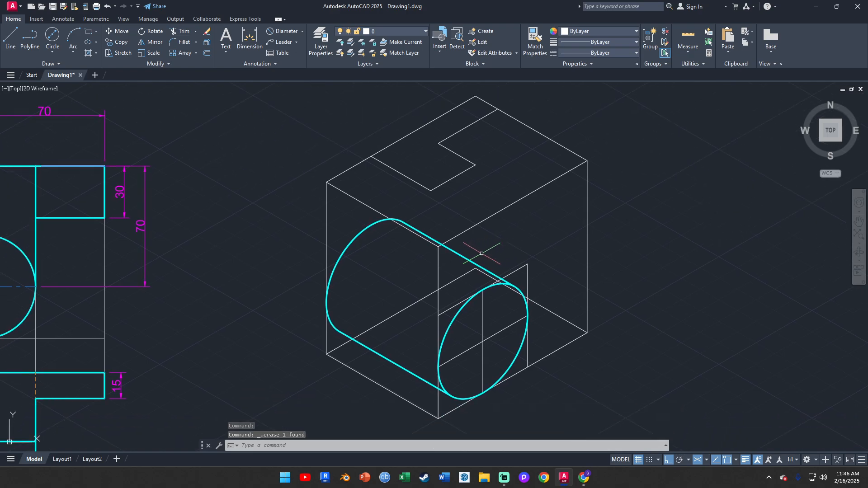
scroll(482, 253, down, 2)
scroll(458, 169, up, 2)
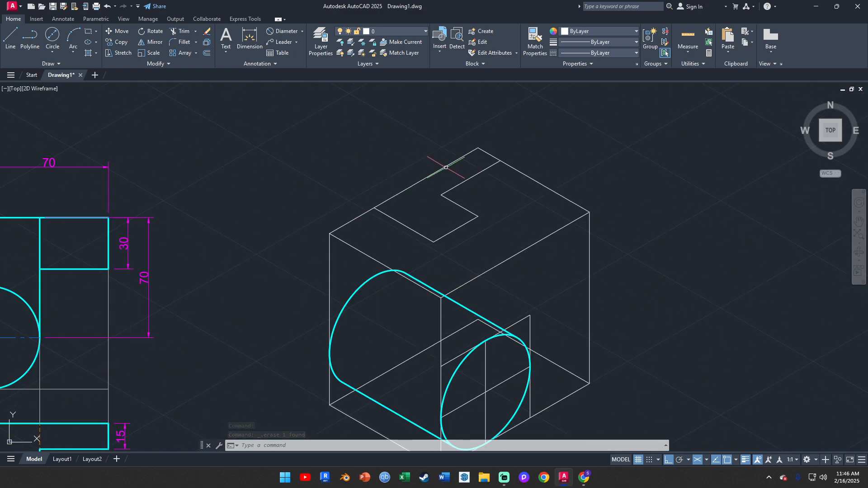
click(407, 228)
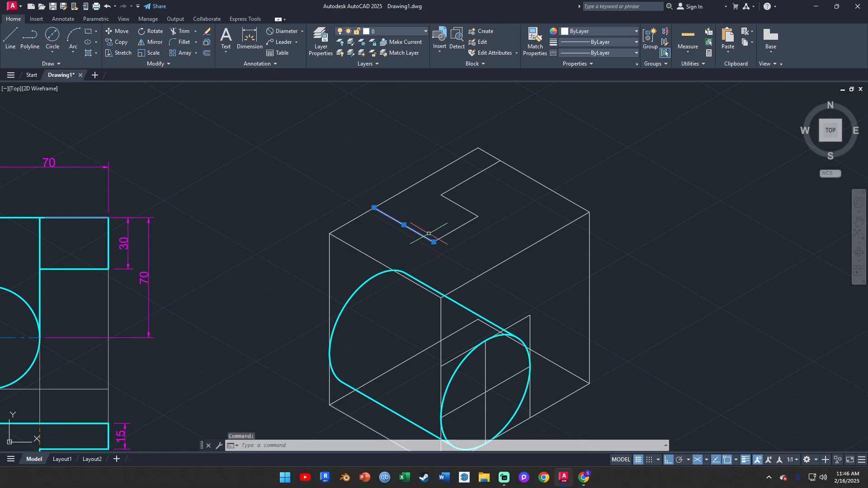
click(458, 228)
click(452, 202)
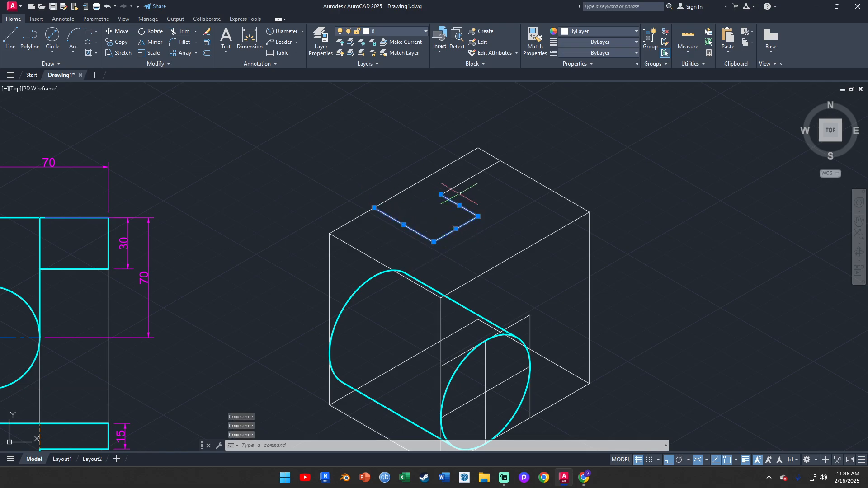
click(383, 30)
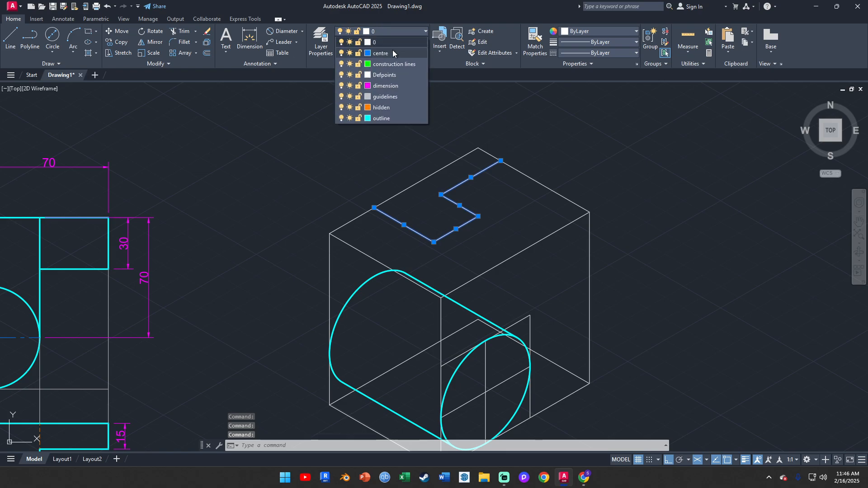
click(398, 119)
key(Escape)
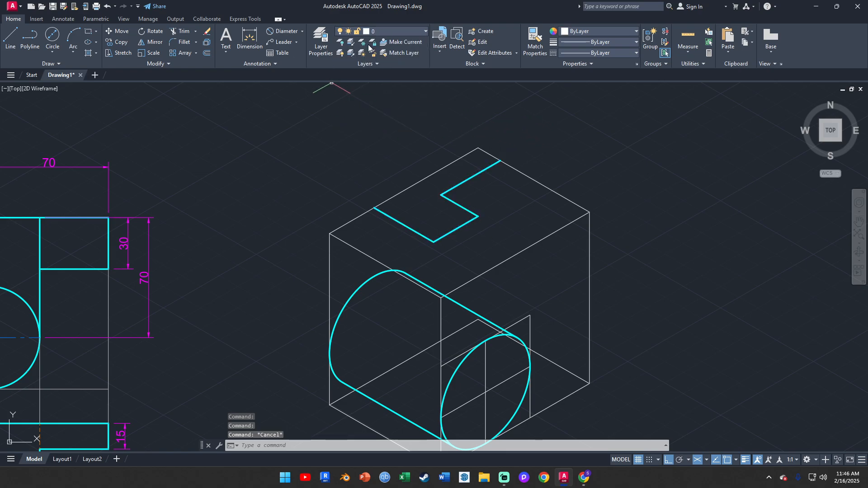
- Make outline the current layer and close the arm's top face with two lines through the box's back corner
click(374, 31)
click(401, 119)
click(3, 37)
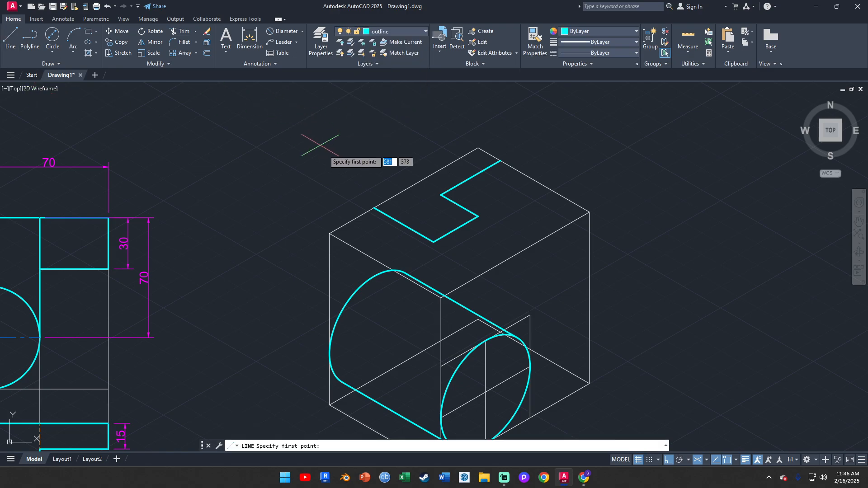
click(374, 208)
click(478, 148)
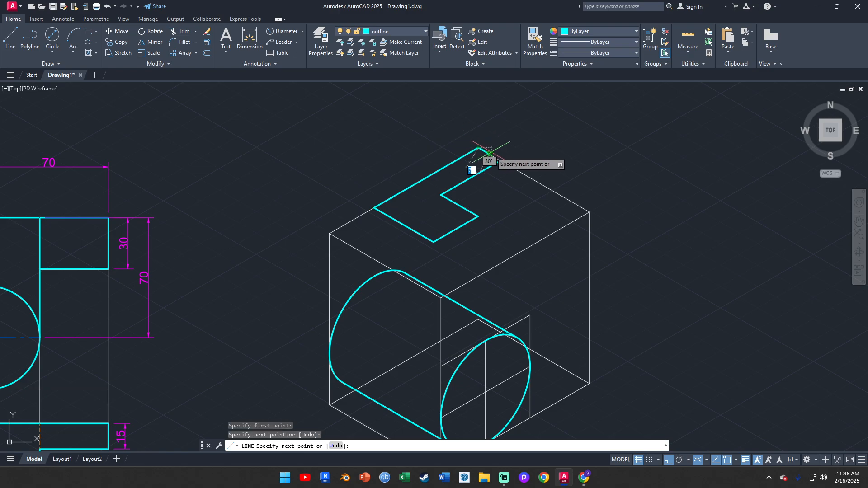
click(501, 161)
key(Escape)
- Examine the arm's vertical edges above the Ø60 circle in the front view against the isometric top face
scroll(504, 217, down, 2)
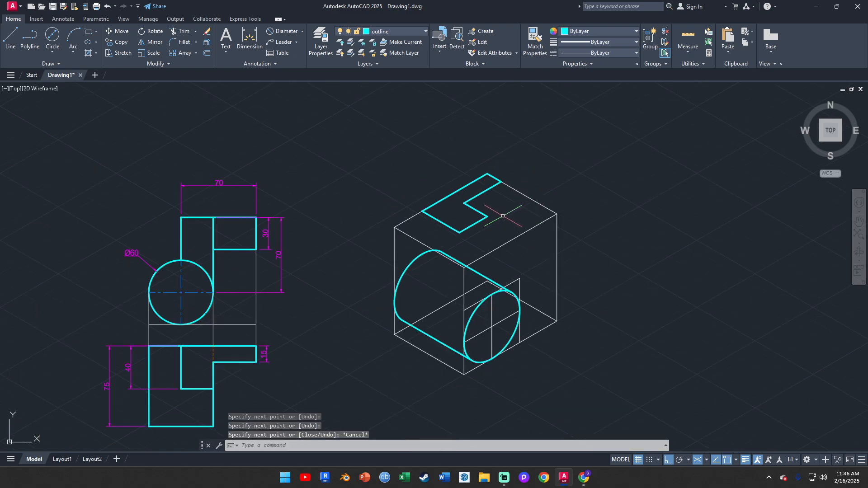
middle_drag(503, 217, 503, 207)
scroll(455, 235, up, 2)
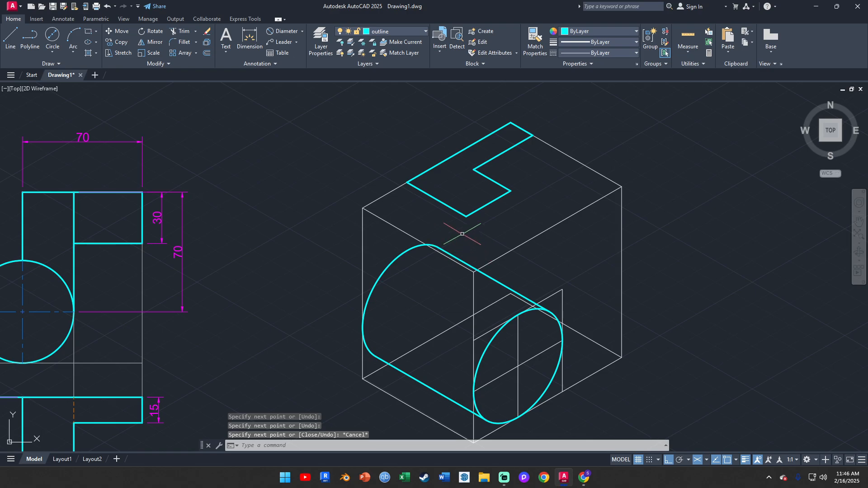
middle_drag(458, 223, 494, 195)
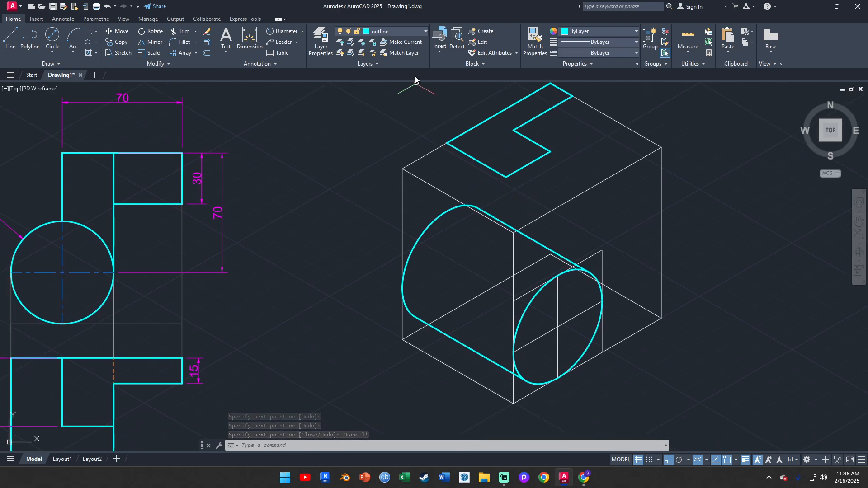
middle_drag(442, 222, 440, 230)
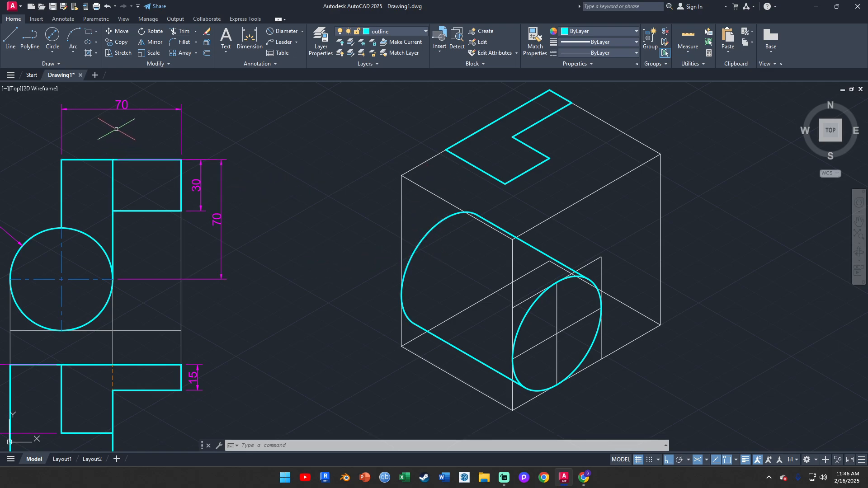
click(4, 43)
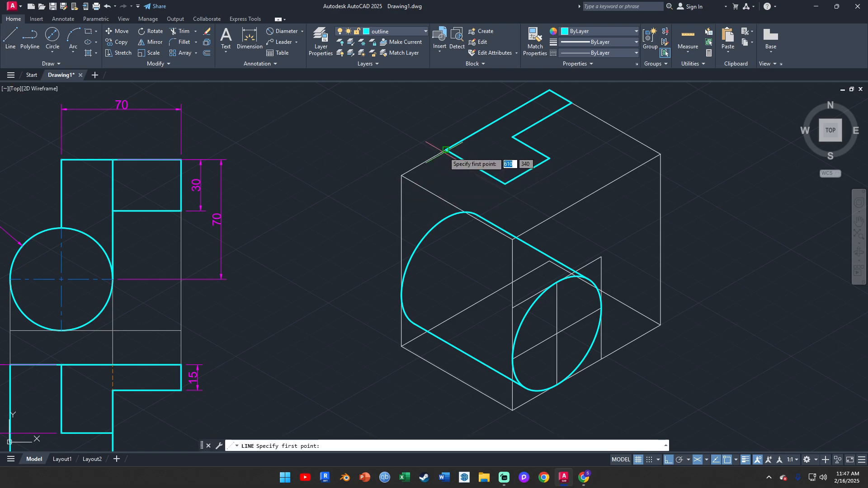
key(Escape)
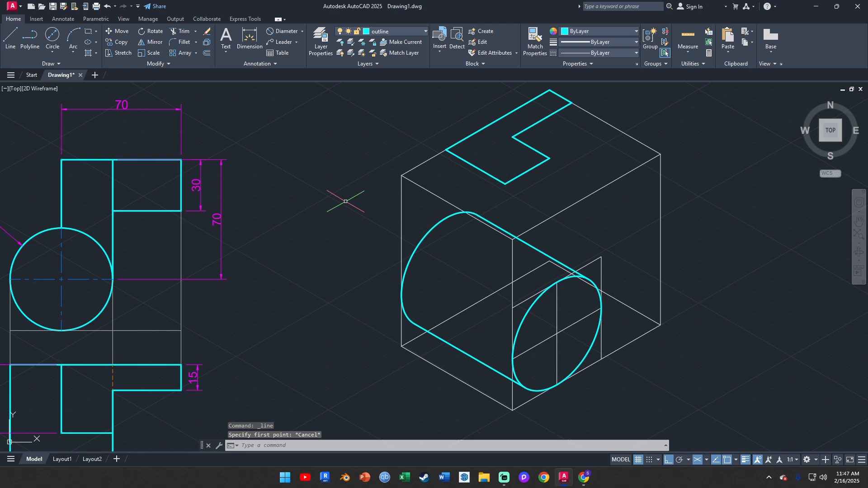
scroll(310, 199, down, 2)
mouse_move(311, 199)
middle_down()
mouse_move(316, 191)
mouse_move(427, 192)
middle_up()
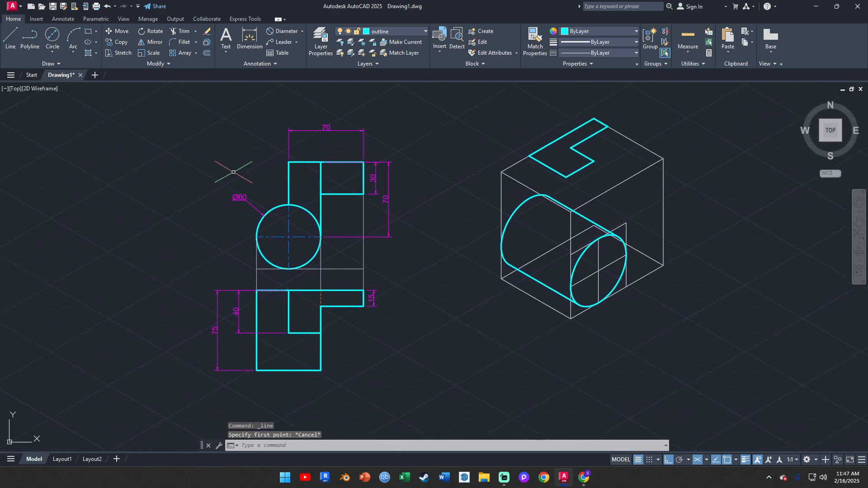
scroll(293, 192, up, 2)
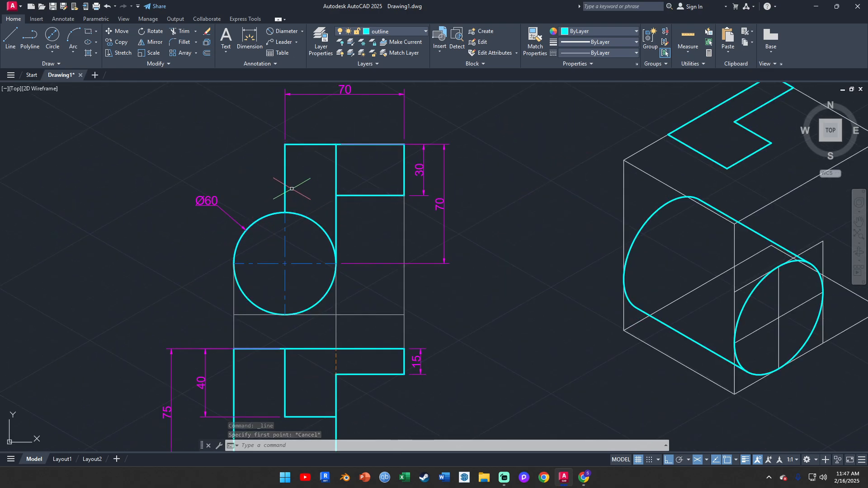
middle_drag(548, 194, 457, 213)
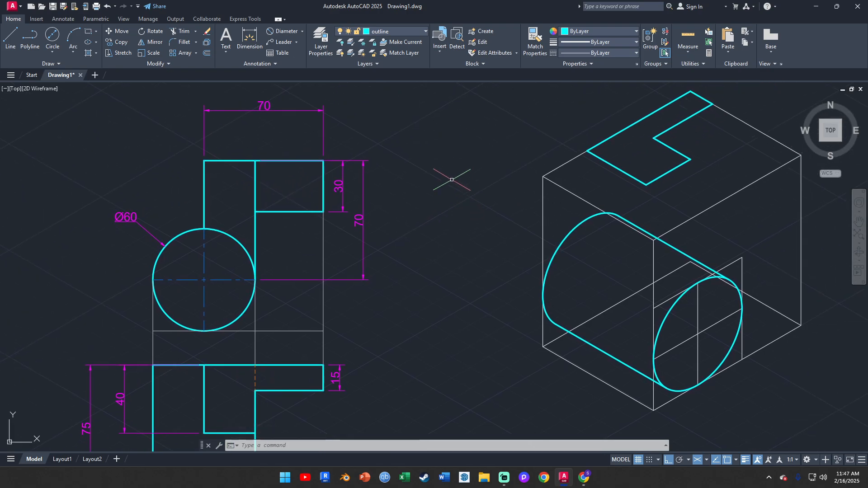
click(9, 45)
click(588, 150)
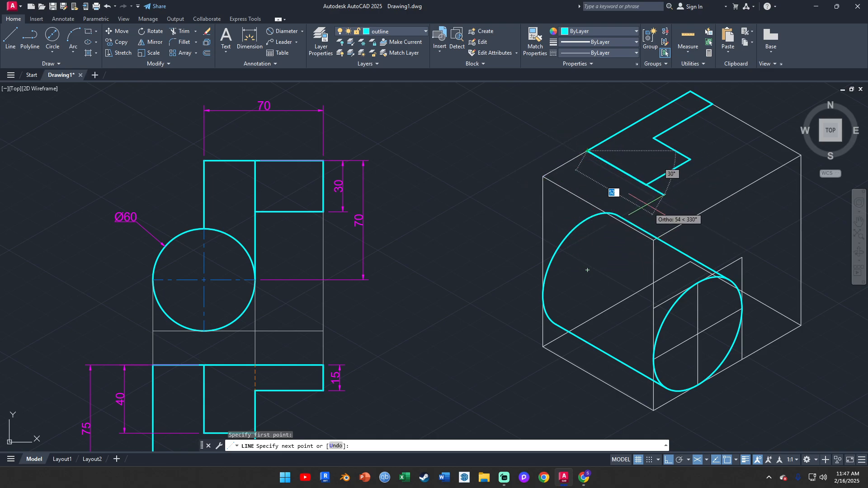
key(Escape)
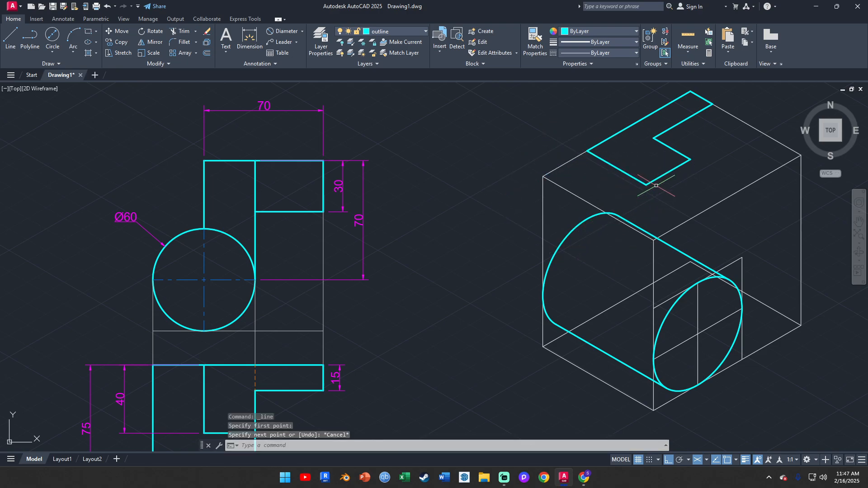
- Switch to the left isoplane and draw a 30-long vertical line down from the arm's top-face corner at the outer end of the notch
click(707, 460)
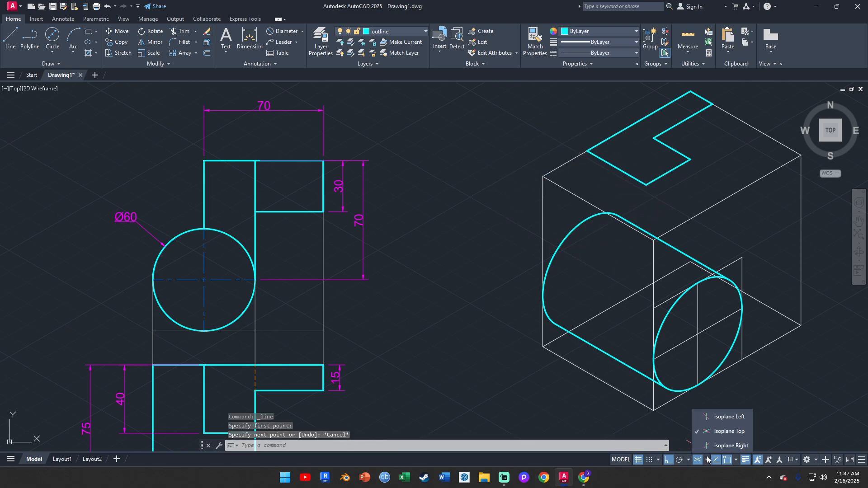
click(726, 419)
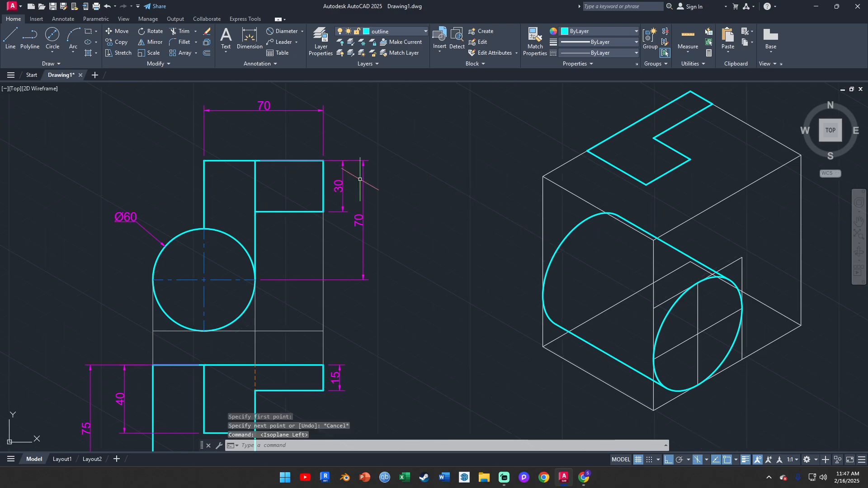
click(10, 36)
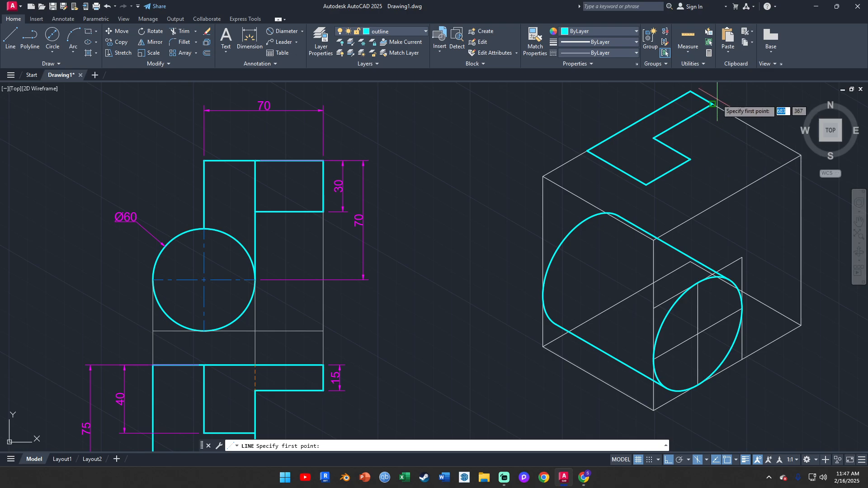
middle_drag(434, 238, 509, 216)
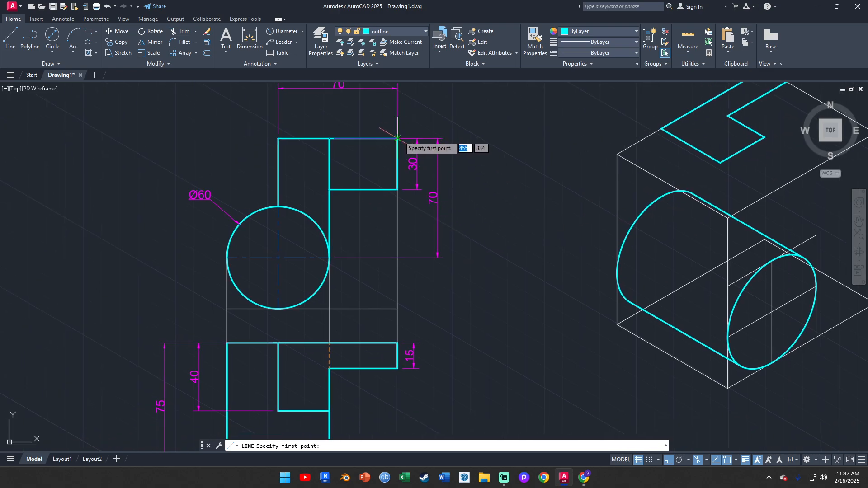
middle_drag(481, 188, 508, 254)
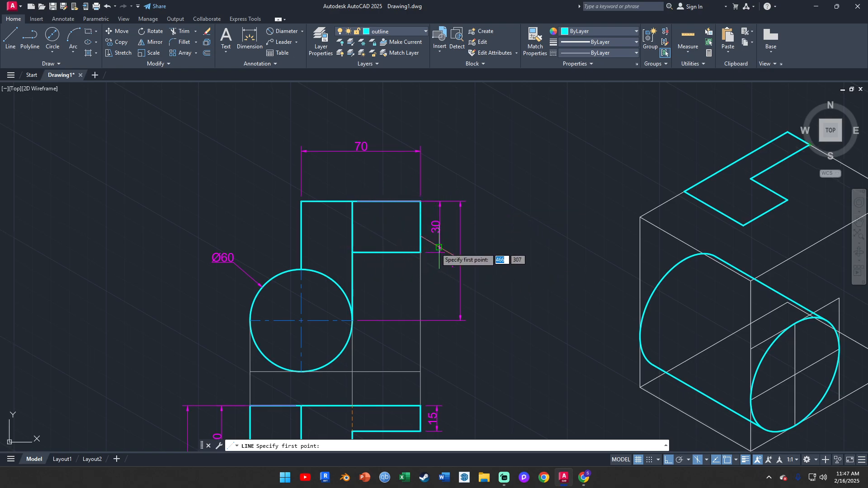
middle_drag(606, 215, 347, 247)
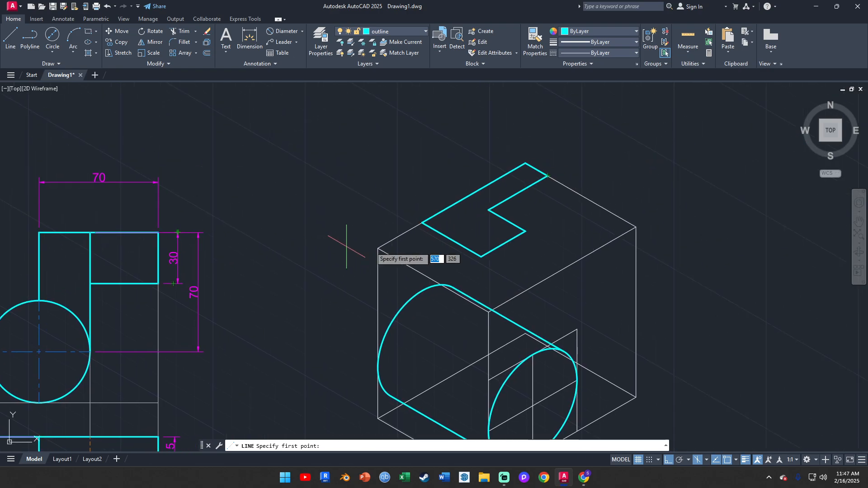
click(547, 176)
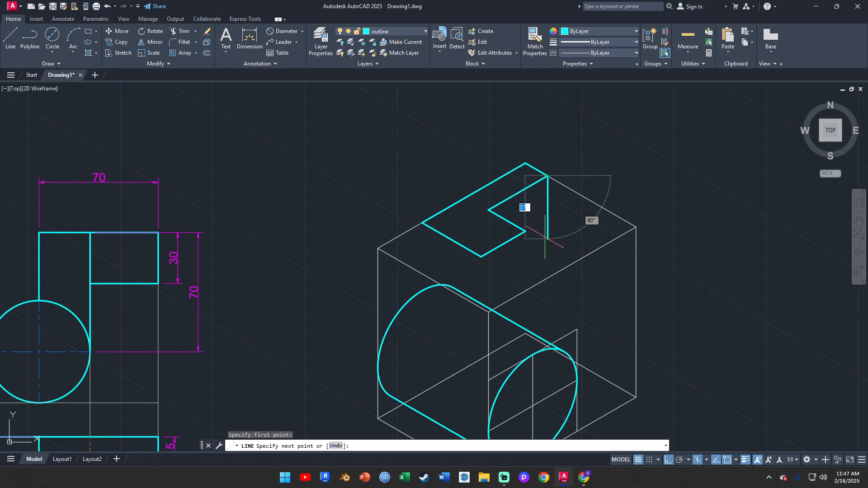
key(Return)
key(Escape)
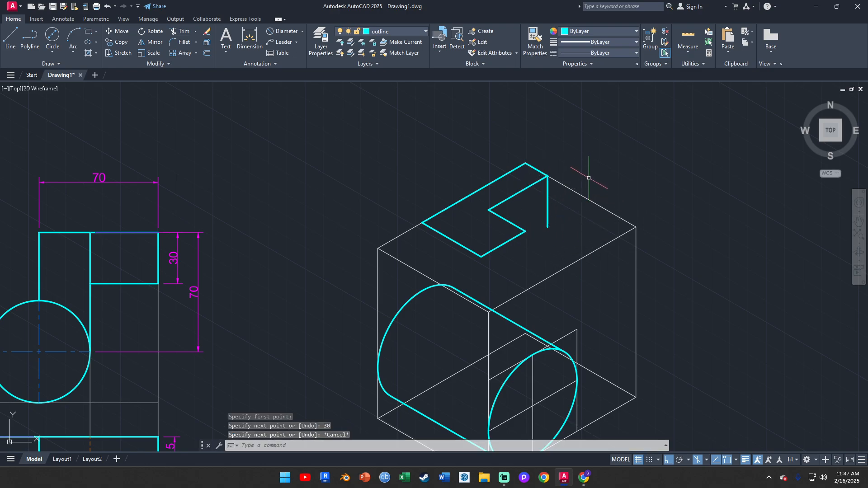
- Copy the 30-long vertical edge to the top face's back corner and to the notch's inner corner
click(547, 193)
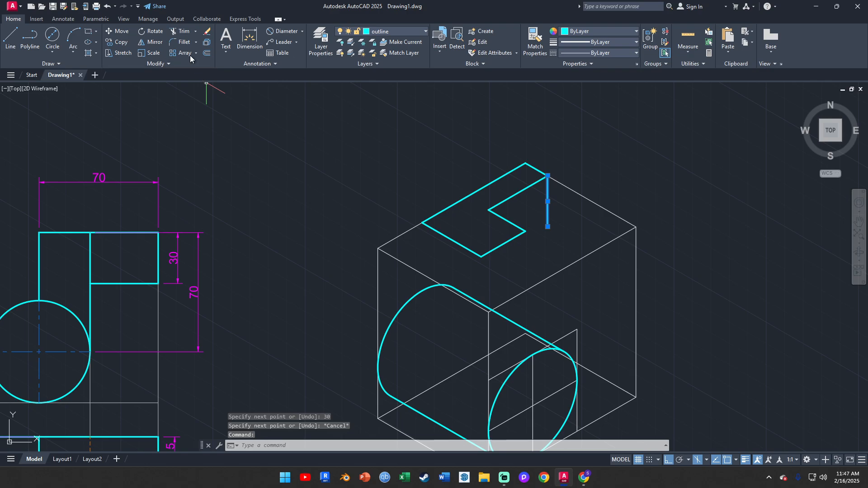
click(118, 42)
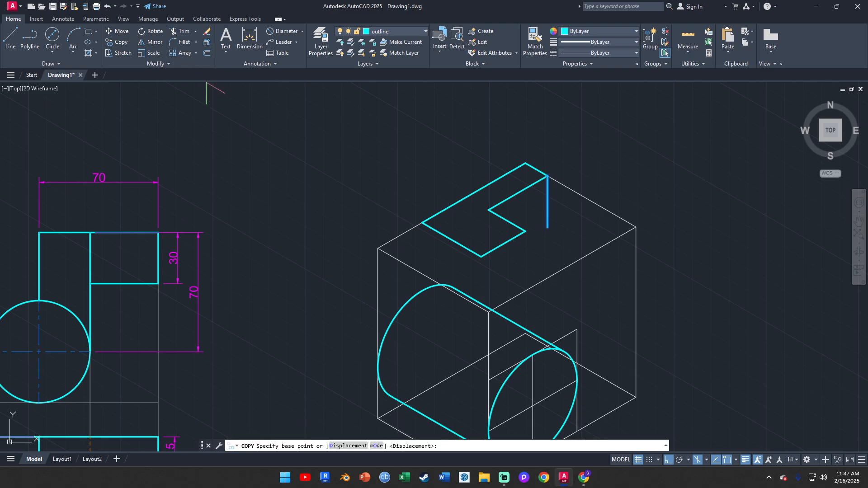
click(547, 175)
click(526, 162)
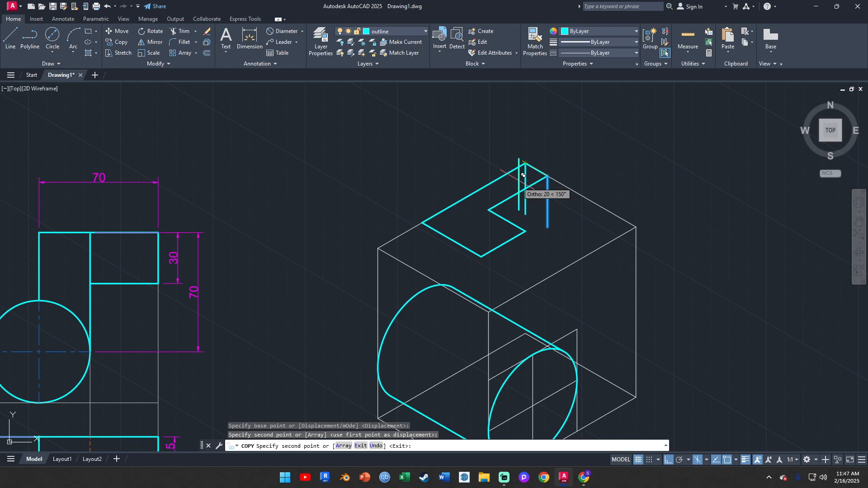
click(497, 208)
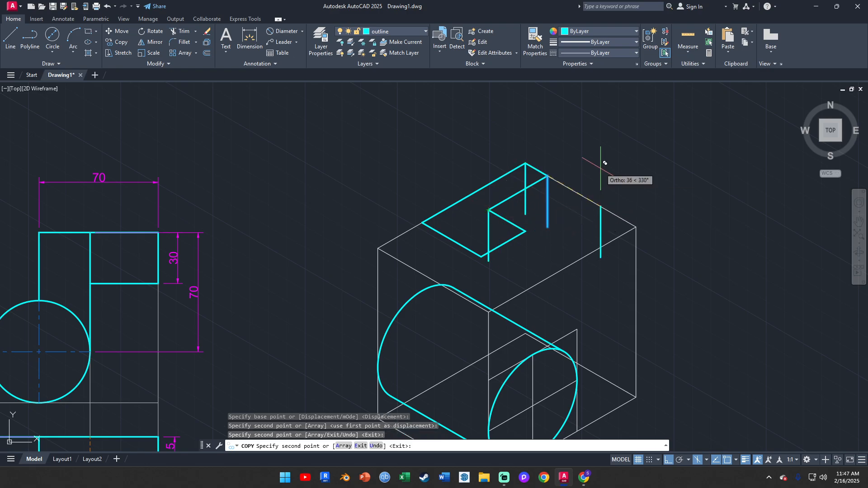
key(Escape)
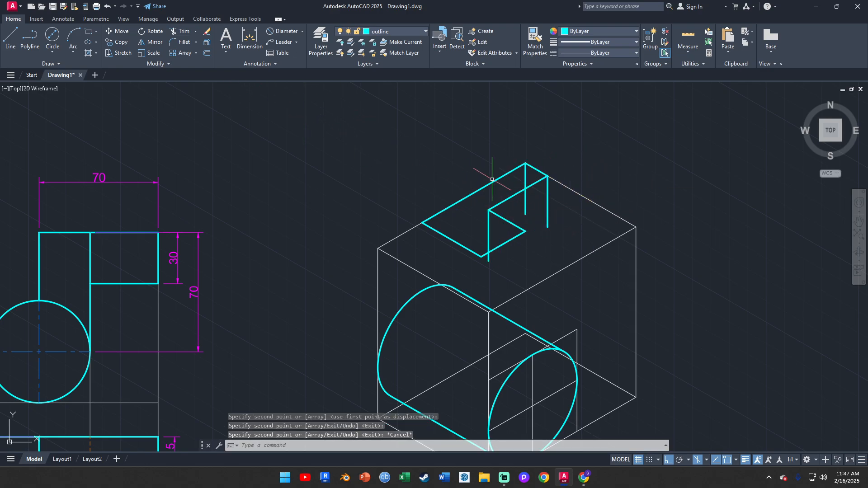
- Copy the notch's long top edge down to the lower end of the 30-long vertical edge
click(512, 197)
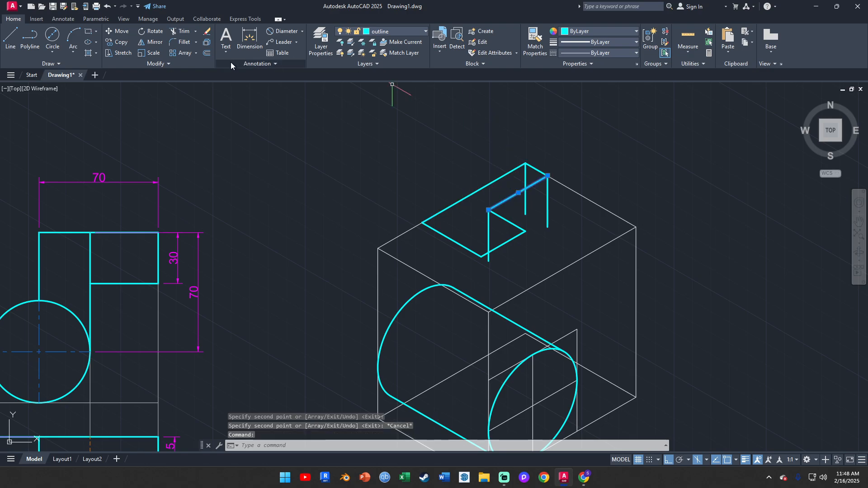
click(118, 43)
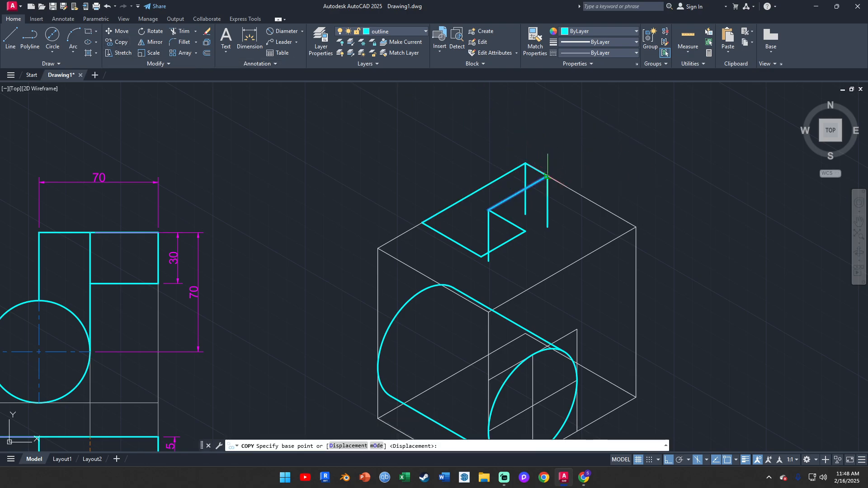
click(547, 176)
click(551, 223)
key(Escape)
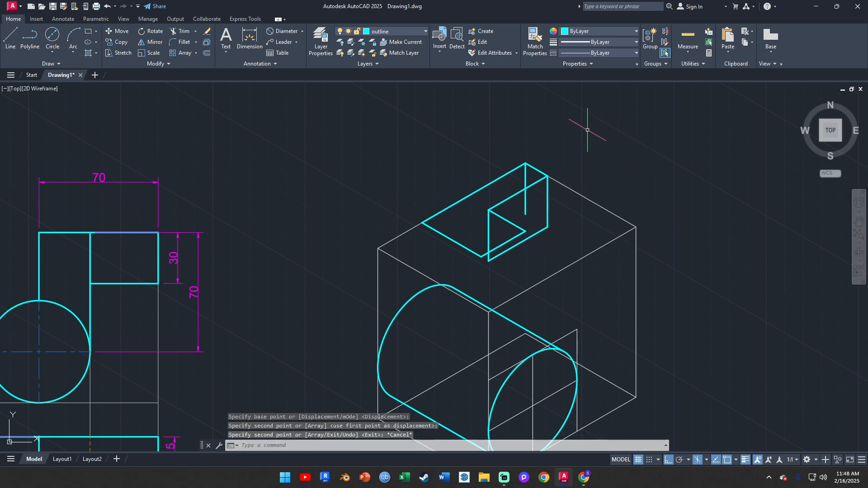
- Trim away the hidden parts of the vertical edges at the notch's inner corner and the top face's back corner
click(118, 42)
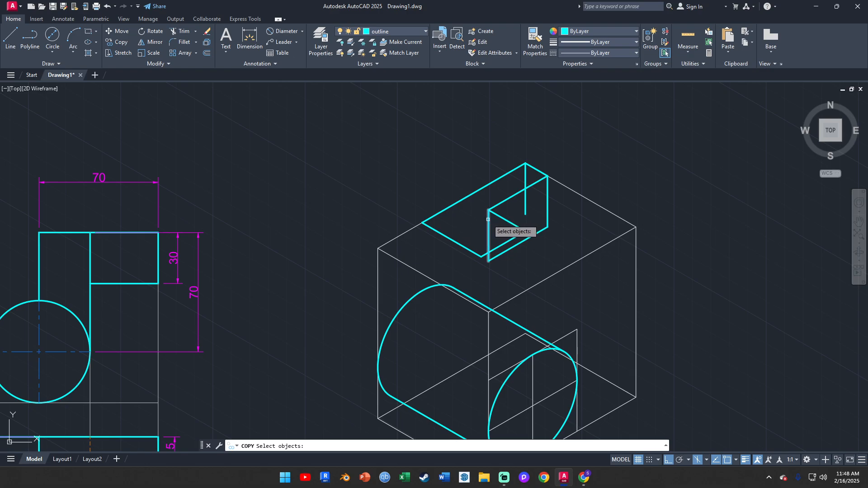
click(177, 32)
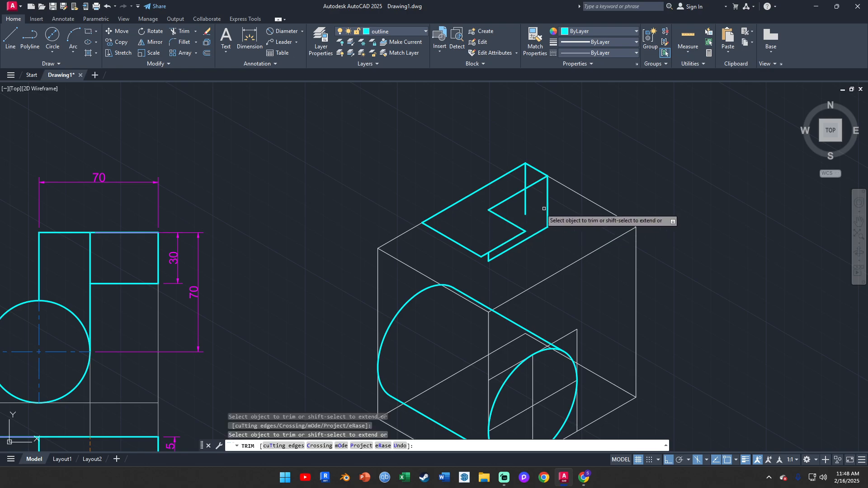
click(526, 176)
key(Escape)
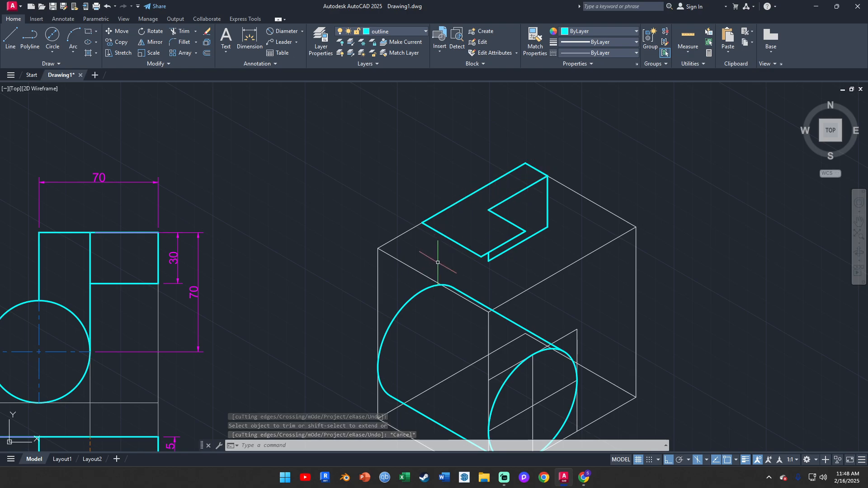
- Draw a 70-long vertical line down from the arm's top-face corner on the bounding box's left edge
middle_drag(555, 274, 572, 219)
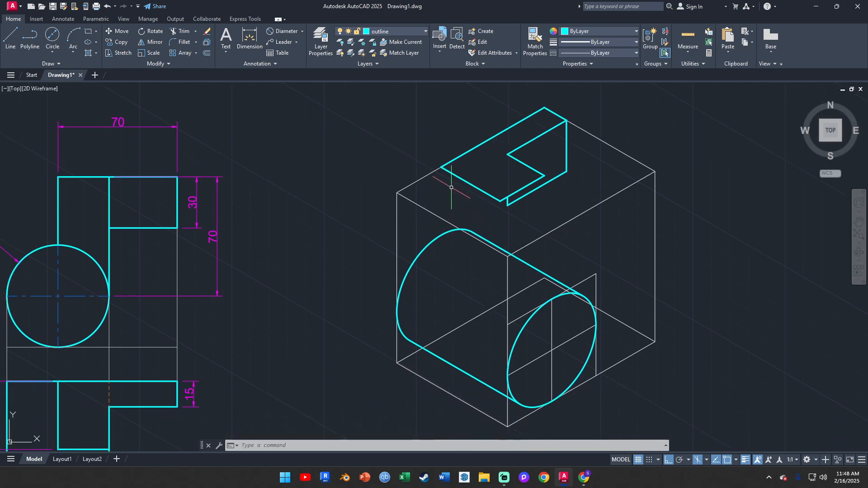
middle_drag(557, 203, 548, 168)
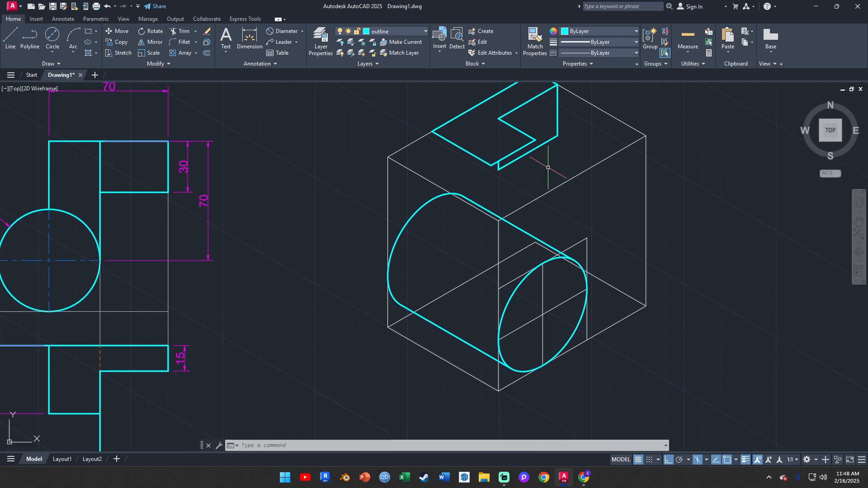
click(12, 41)
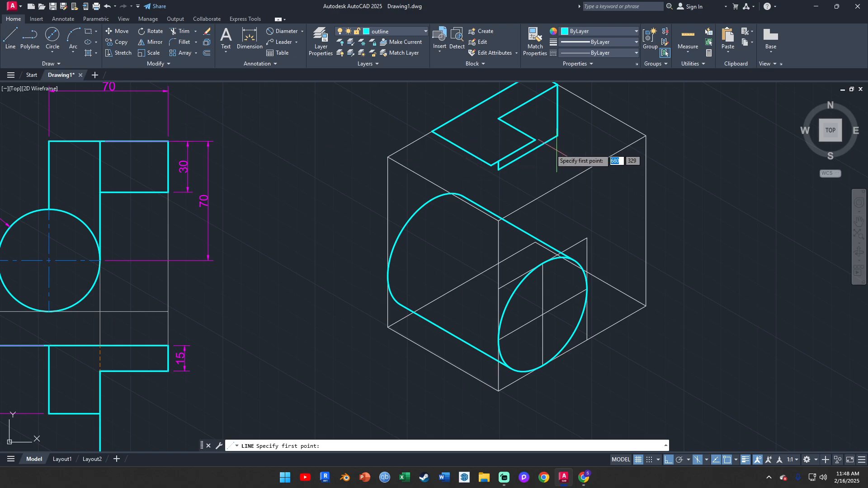
click(8, 45)
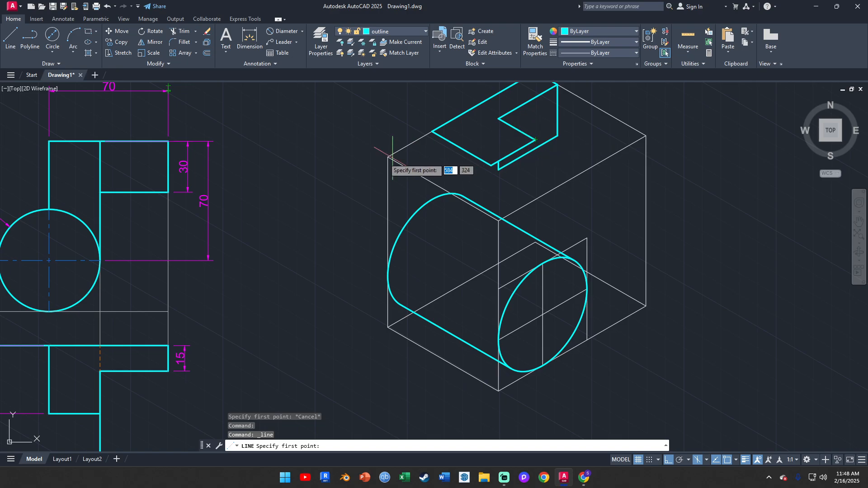
middle_drag(340, 248, 517, 220)
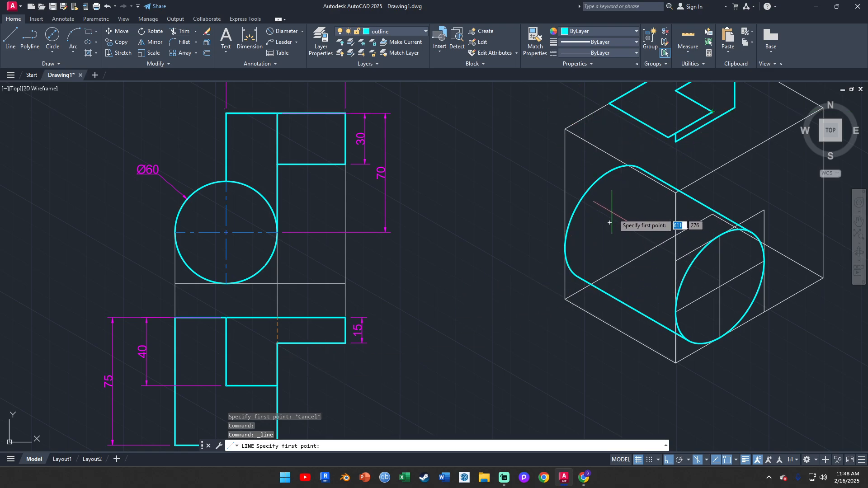
middle_drag(697, 168, 606, 251)
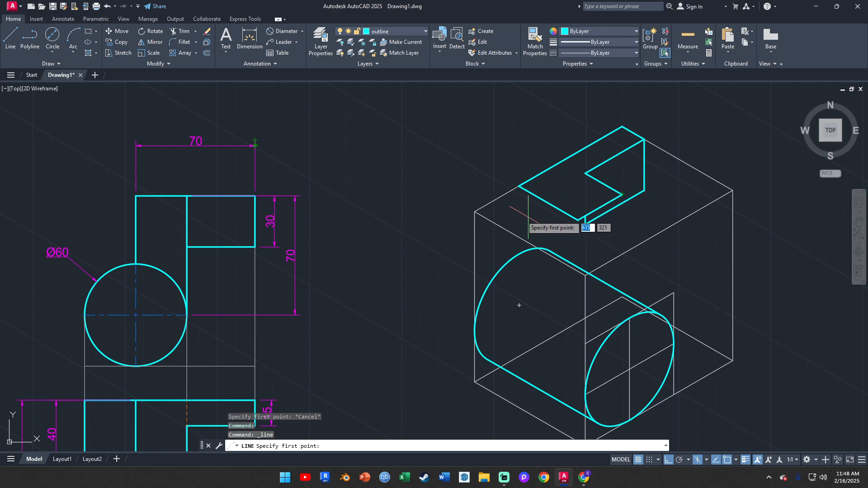
click(519, 186)
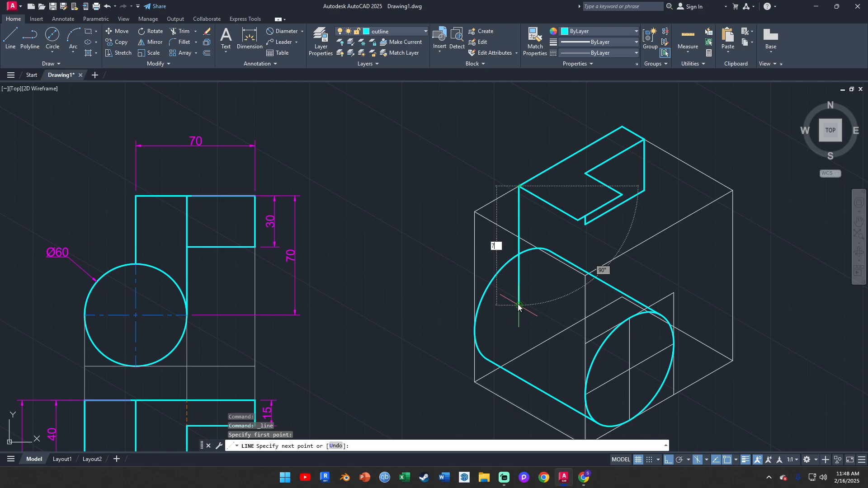
text(70)
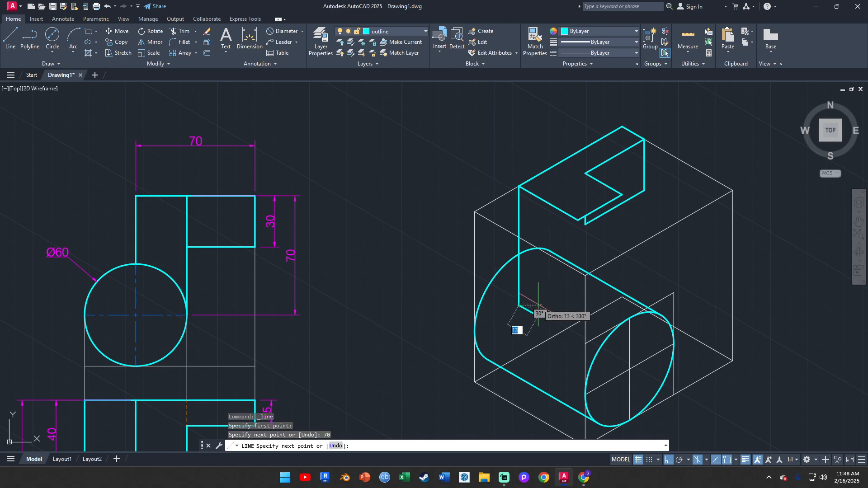
key(Return)
key(Escape)
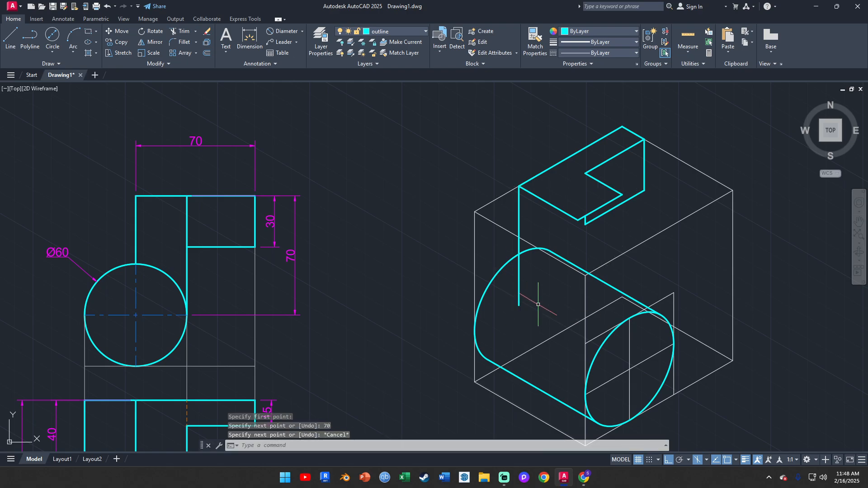
- Copy the 70-long vertical edge to the top face's two front corners
click(520, 196)
click(122, 42)
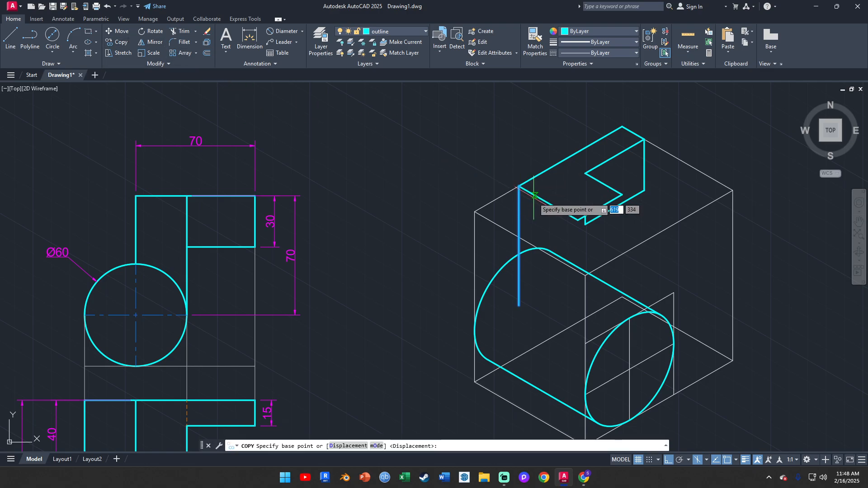
click(519, 185)
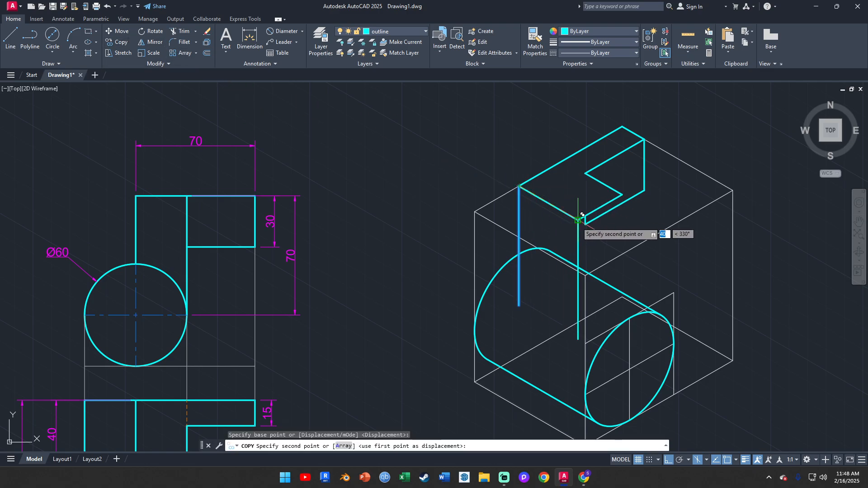
click(578, 220)
click(622, 196)
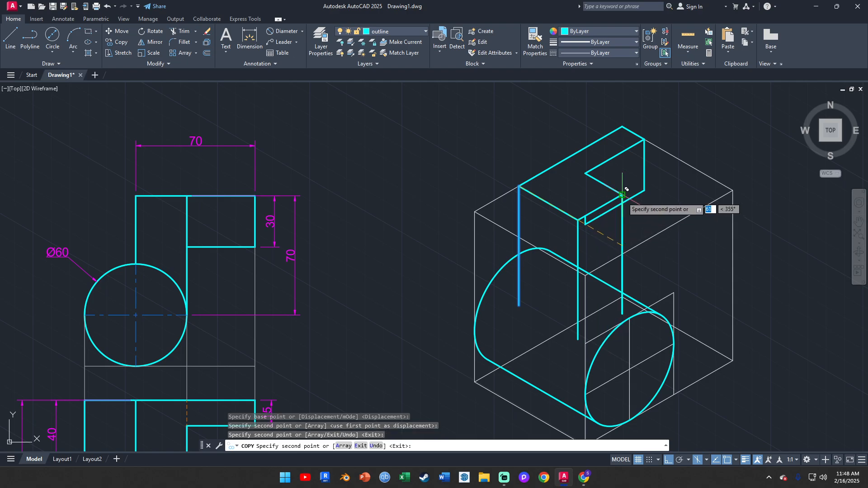
key(Escape)
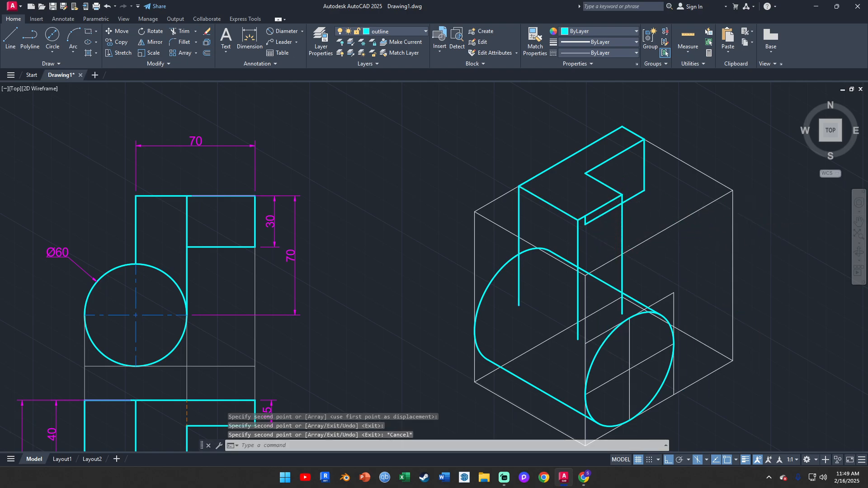
- Trim the 30-high flange's lower edge behind the arm's front face and remove the leftover short vertical piece
scroll(610, 210, up, 4)
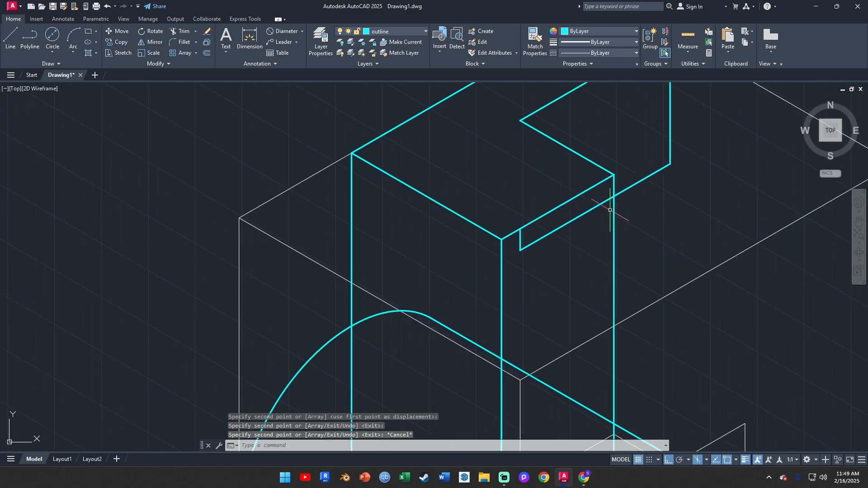
click(183, 34)
click(597, 207)
click(597, 202)
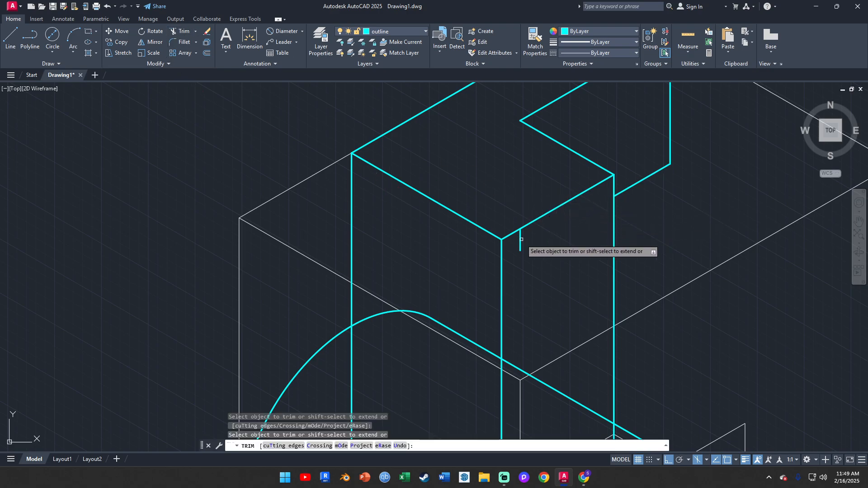
scroll(521, 239, down, 5)
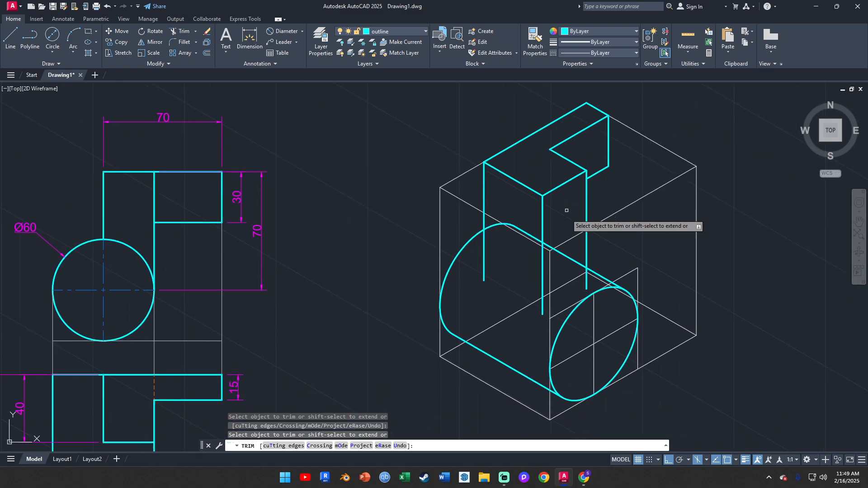
- Connect the lower ends of the arm's three vertical edges with two lines to close the front and side faces
key(Escape)
click(10, 36)
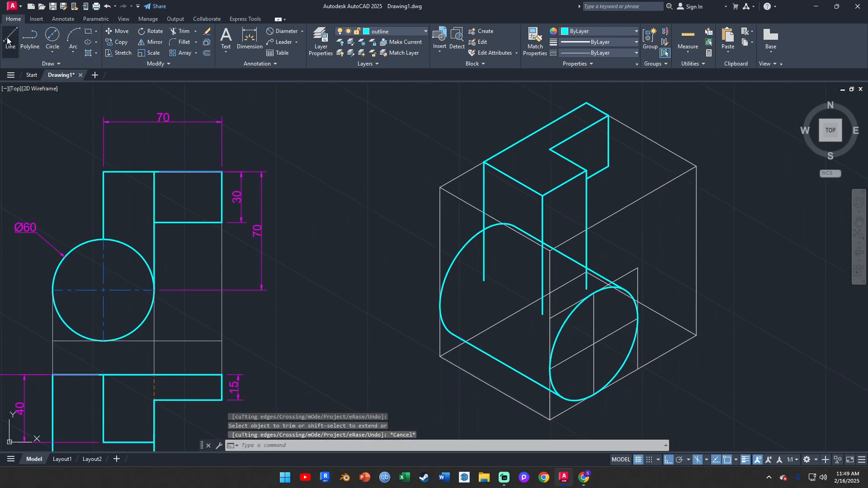
scroll(567, 299, up, 4)
click(543, 316)
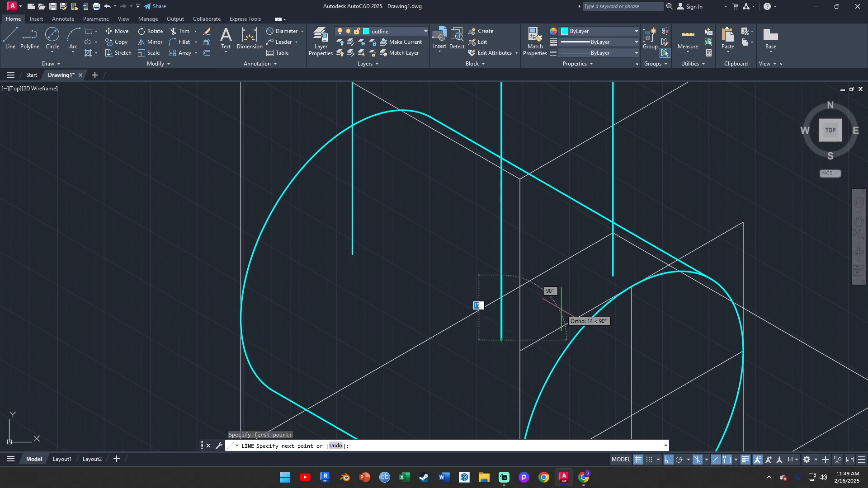
click(613, 275)
key(Return)
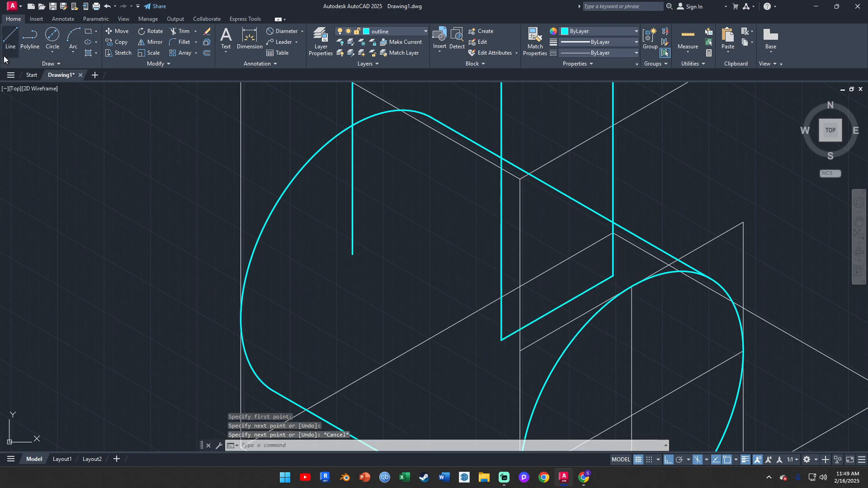
key(Return)
click(502, 340)
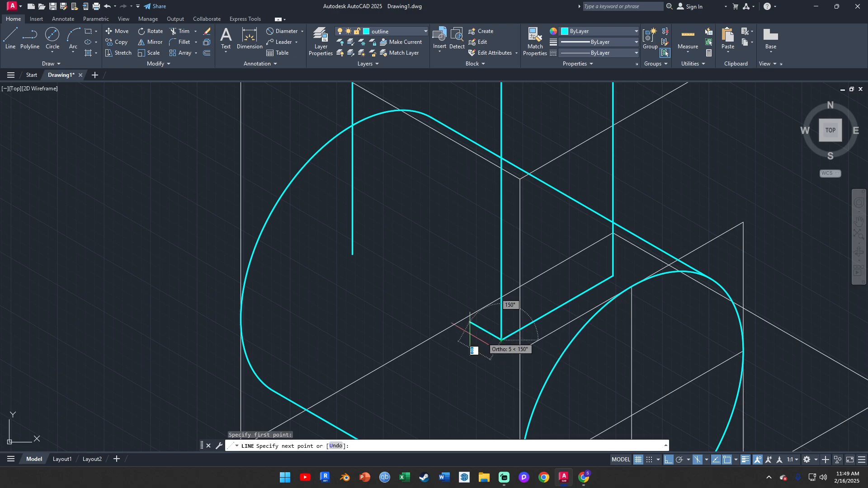
click(351, 253)
scroll(398, 308, down, 5)
key(Escape)
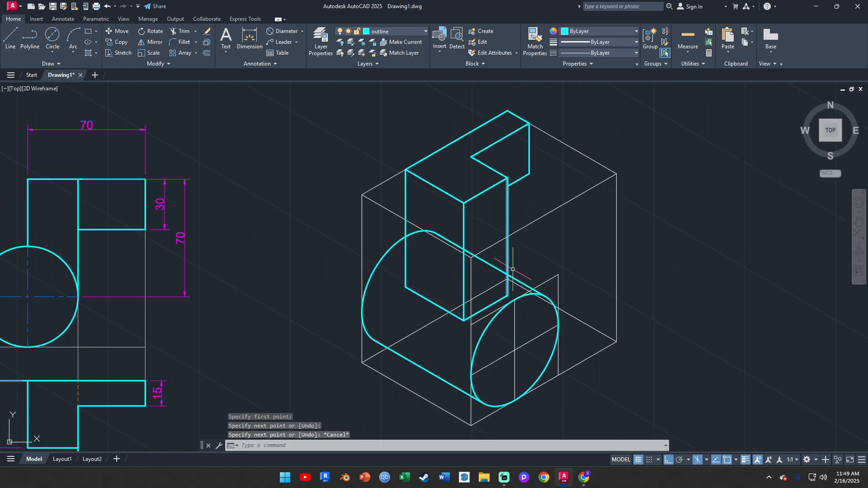
- Trim away the parts of the cylinder's upper tangent line and back arc hidden behind the arm
click(176, 30)
scroll(441, 267, up, 2)
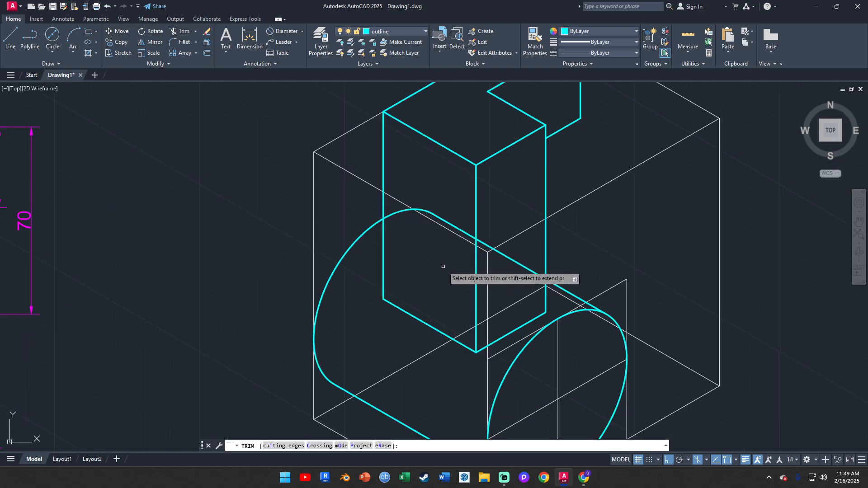
scroll(446, 267, up, 2)
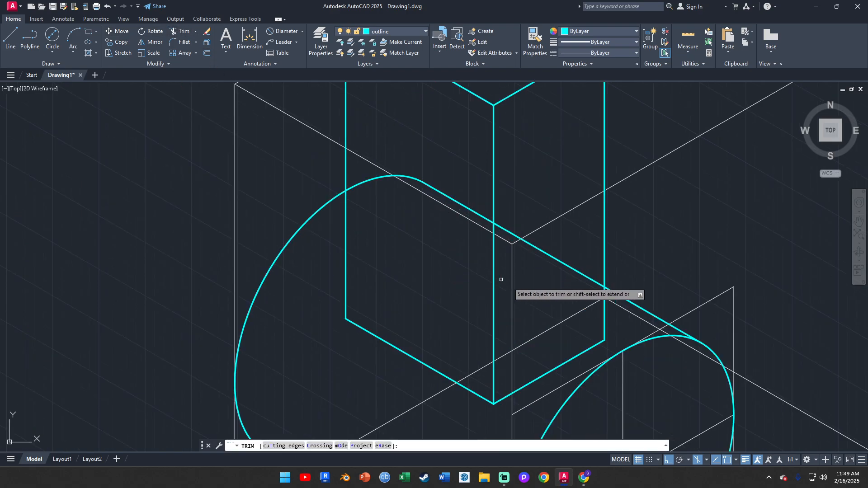
click(595, 282)
click(503, 228)
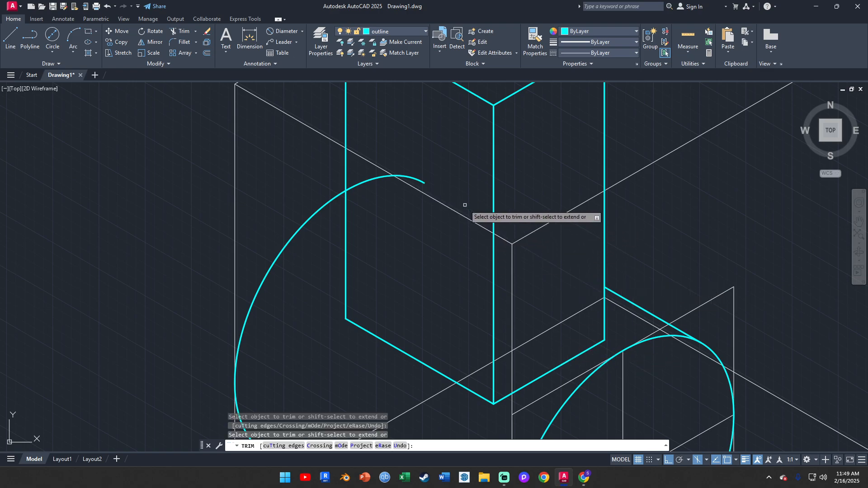
click(412, 179)
scroll(405, 236, down, 5)
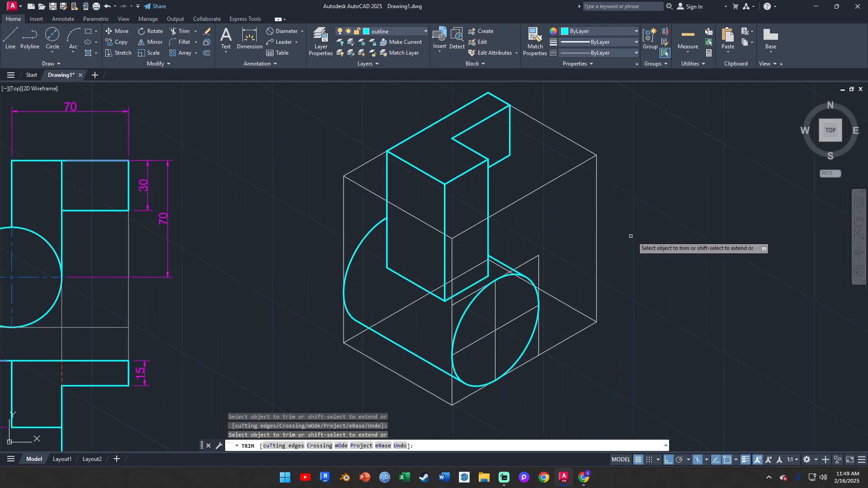
key(Escape)
- Turn layer 0 off to check the isometric view without its construction box, and turn the layer back on
scroll(542, 229, down, 2)
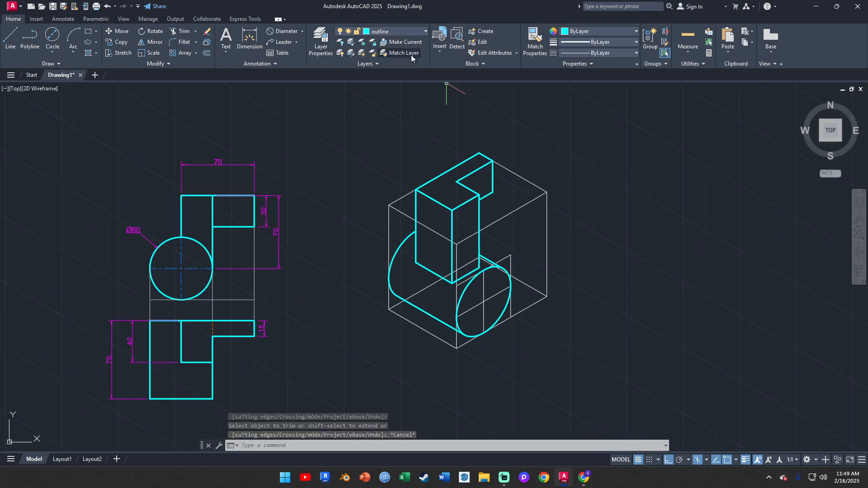
click(401, 32)
click(340, 43)
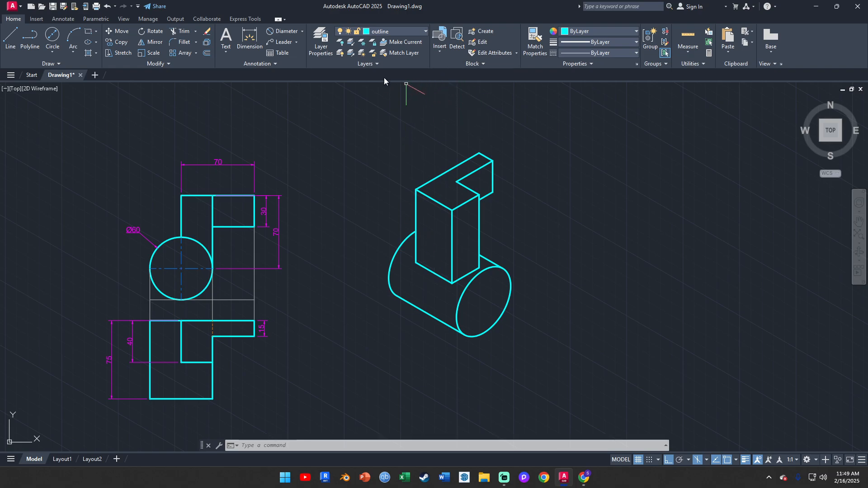
click(392, 34)
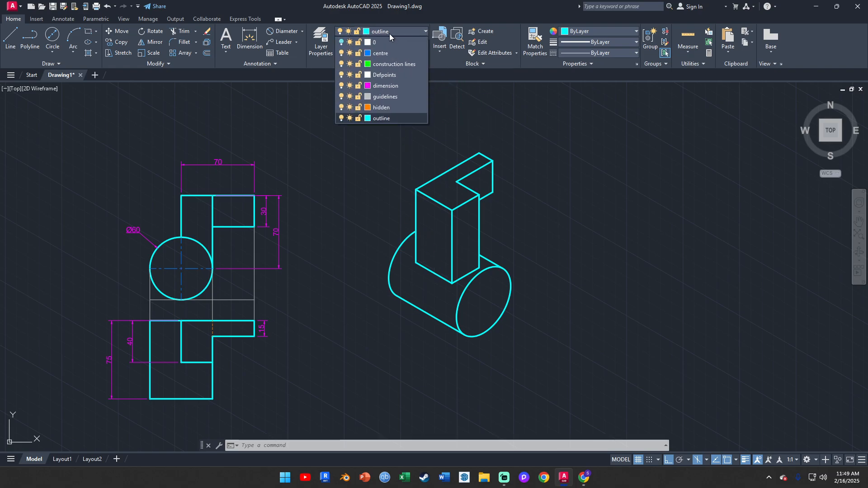
click(341, 42)
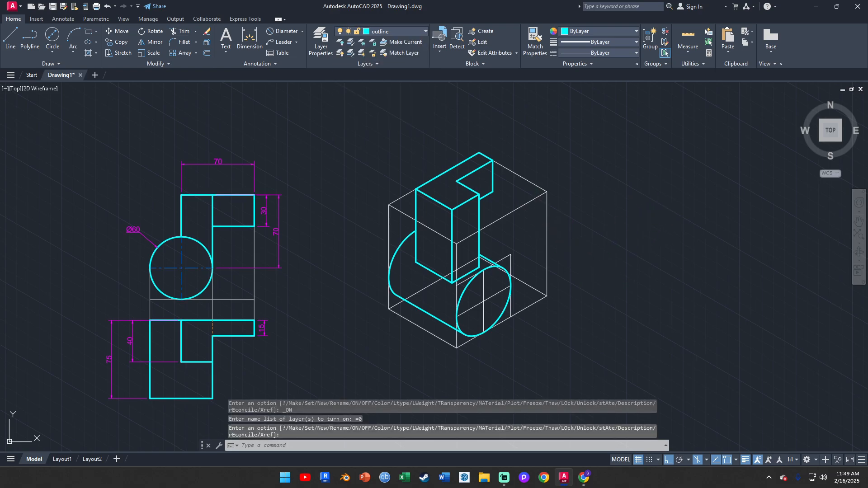
middle_drag(571, 243, 577, 227)
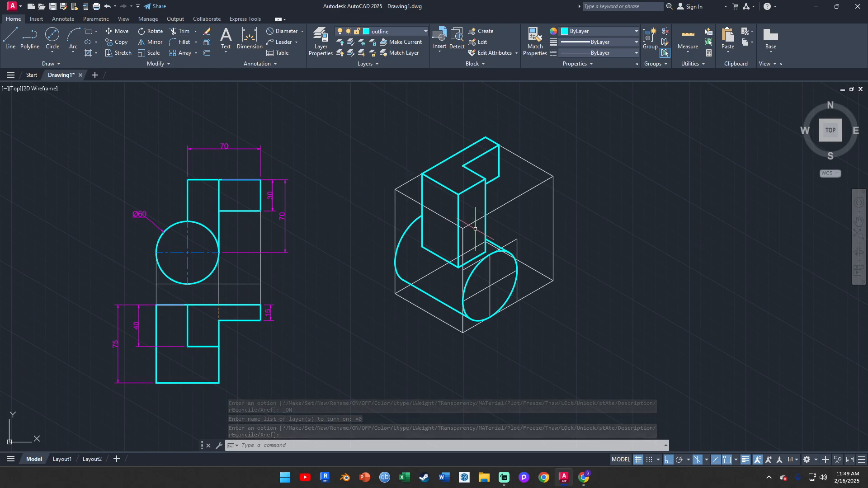
middle_drag(480, 230, 498, 213)
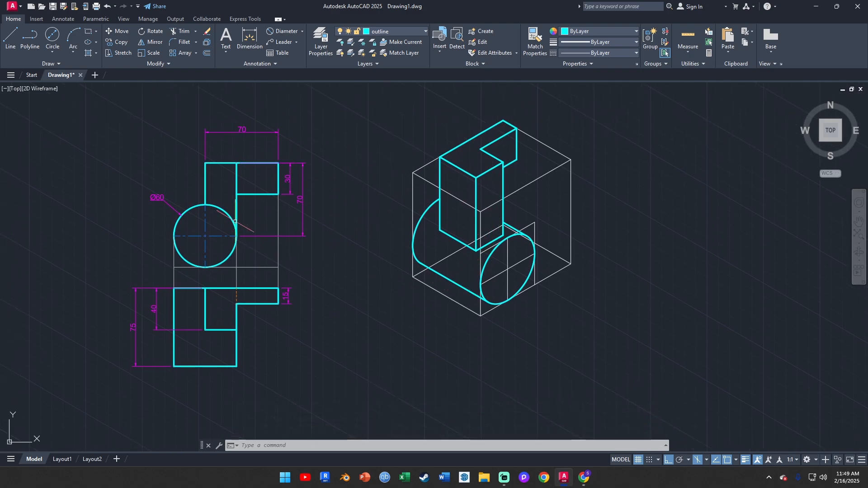